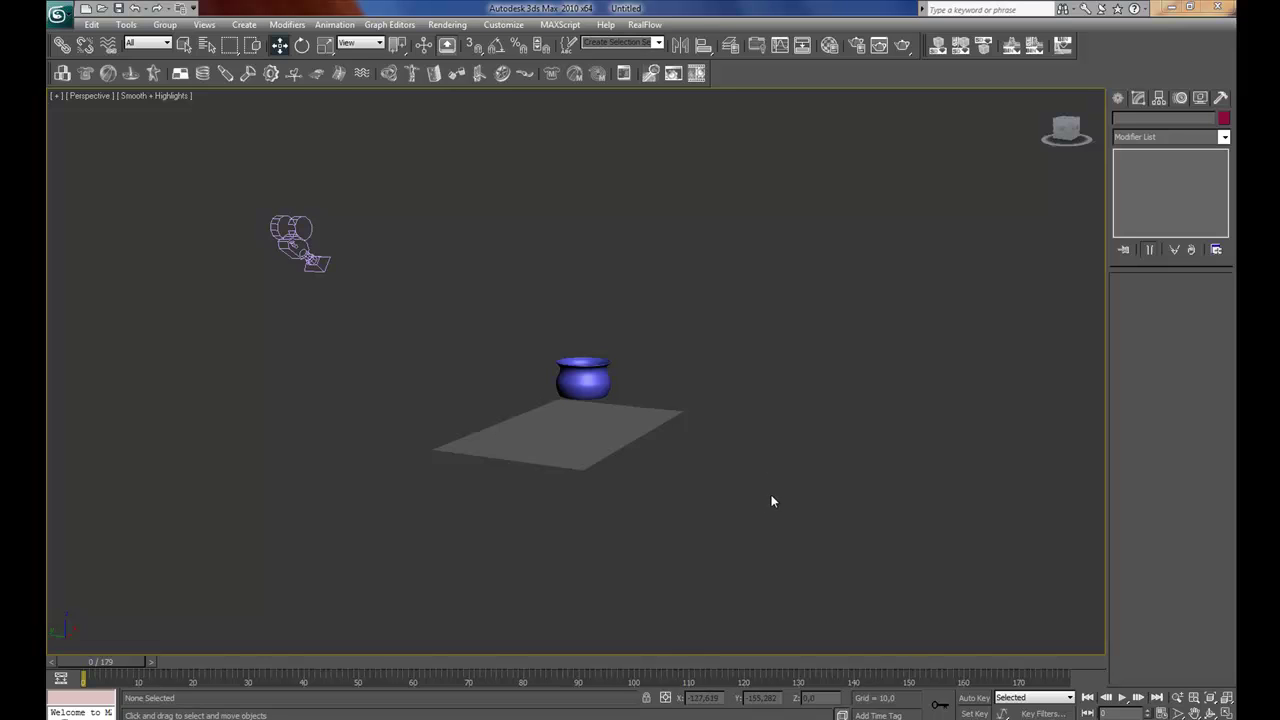
Select the flat table plane beneath the pot and open the Material Editor
{"action": "middle_click_drag", "start_coordinate": [646, 473], "coordinate": [663, 443], "text": "alt"}
{"action": "scroll", "coordinate": [620, 459], "scroll_direction": "up", "scroll_amount": 2}
{"action": "scroll", "coordinate": [661, 440], "scroll_direction": "down", "scroll_amount": 2}
{"action": "left_click", "coordinate": [553, 426]}
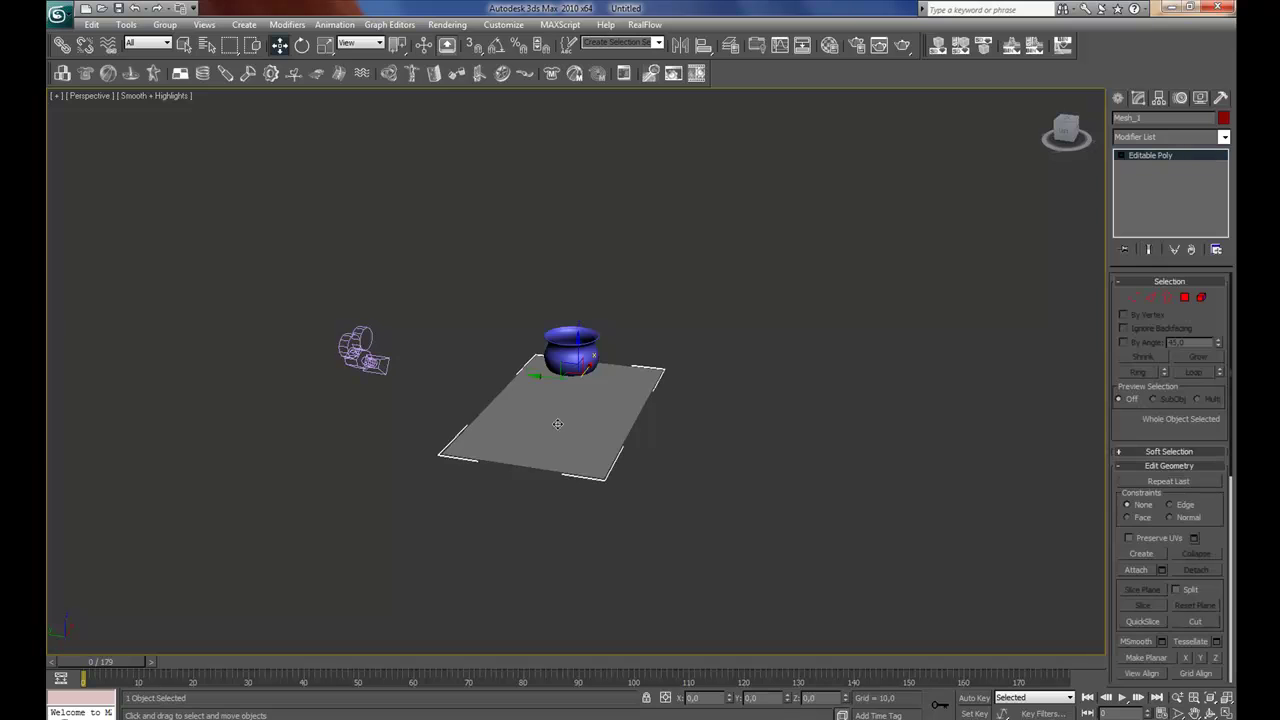
{"action": "key", "text": "m"}
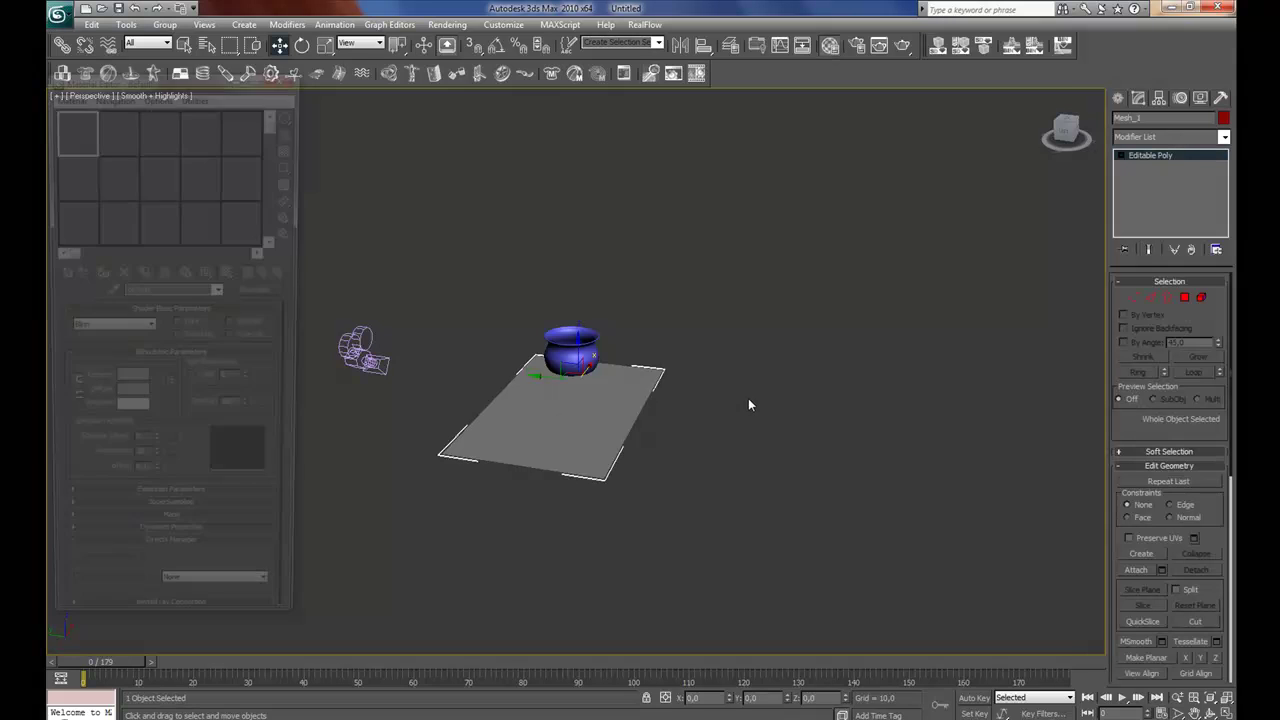
{"action": "left_click_drag", "start_coordinate": [207, 76], "coordinate": [275, 70]}
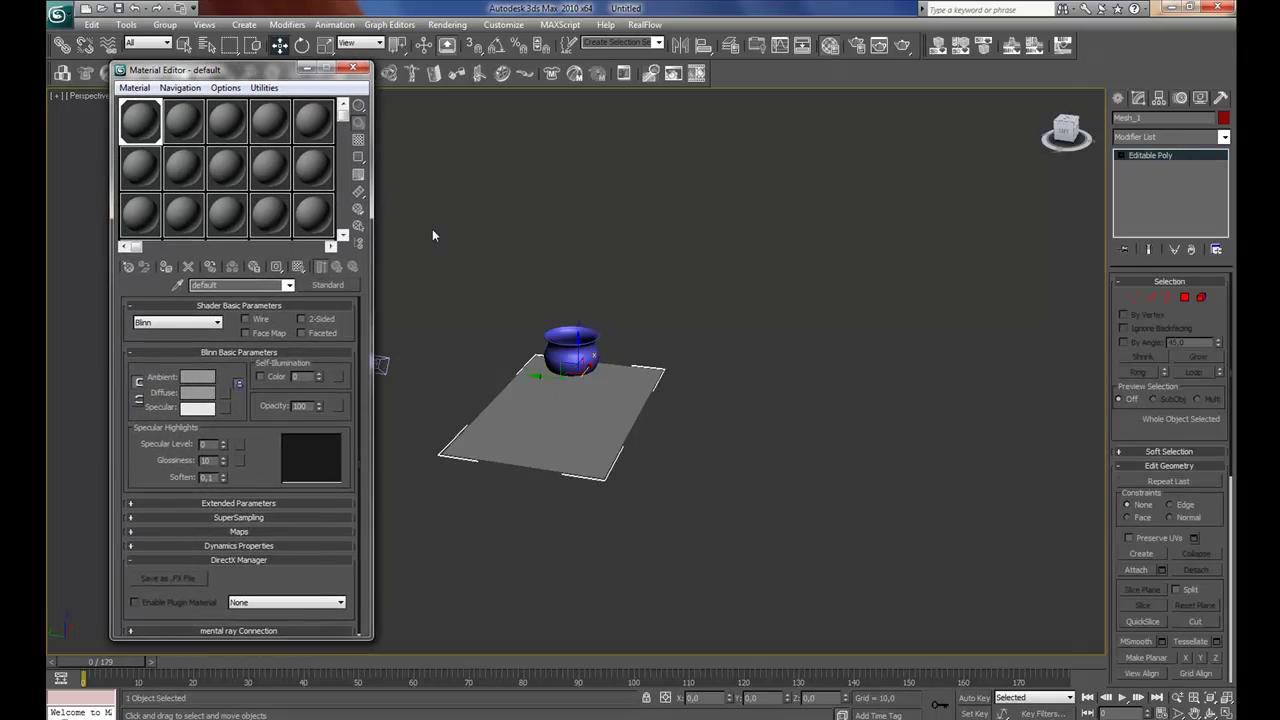
Load Table texture.jpg from the Textures\Table folder in the file browser into the first material slot
{"action": "left_click", "coordinate": [530, 665]}
{"action": "left_click_drag", "start_coordinate": [449, 185], "coordinate": [758, 182]}
{"action": "key", "text": "BackSpace"}
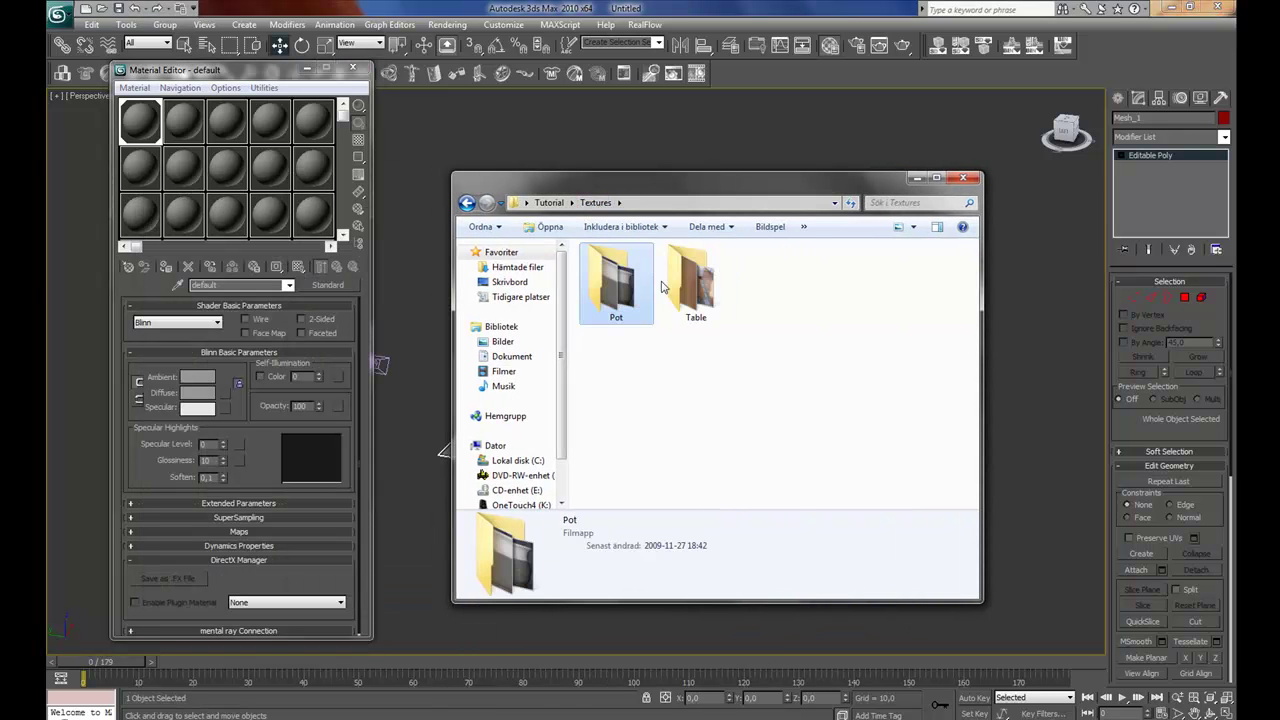
{"action": "double_click", "coordinate": [691, 286]}
{"action": "left_click_drag", "start_coordinate": [621, 262], "coordinate": [147, 124]}
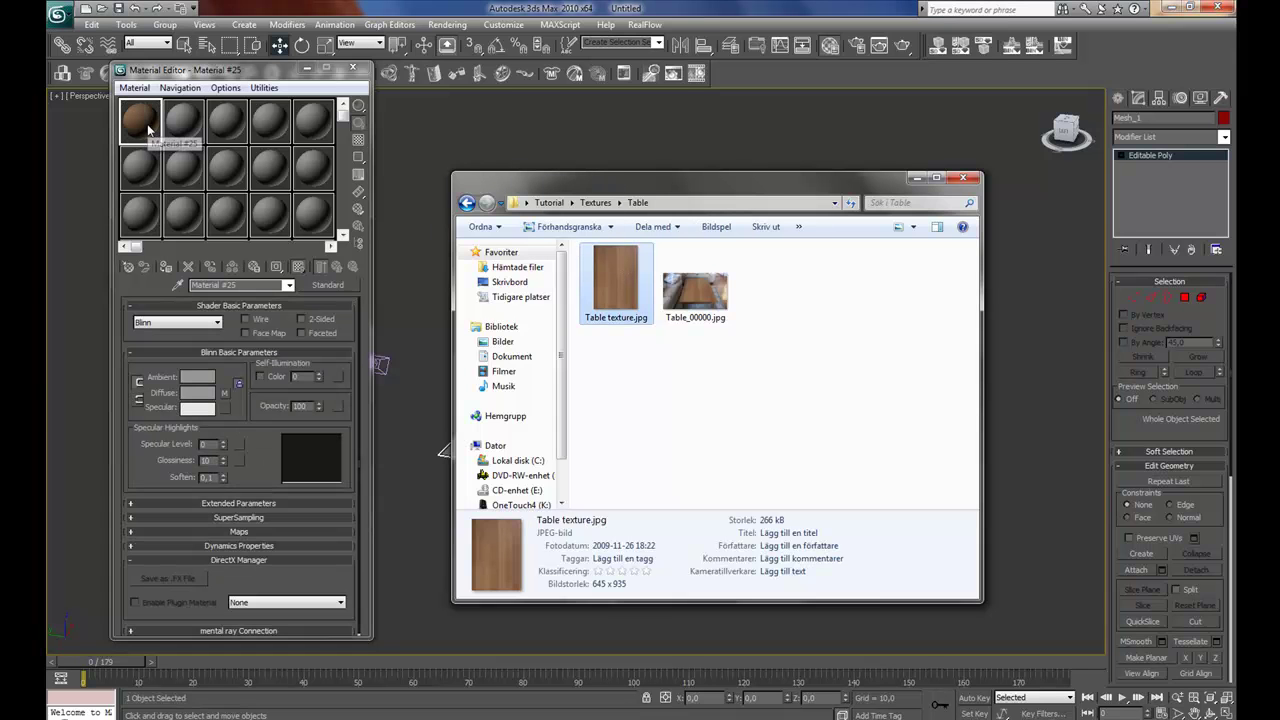
Rename the wood material as Table and assign it to the table plane
{"action": "left_click", "coordinate": [250, 283]}
{"action": "left_click_drag", "start_coordinate": [203, 295], "coordinate": [183, 290]}
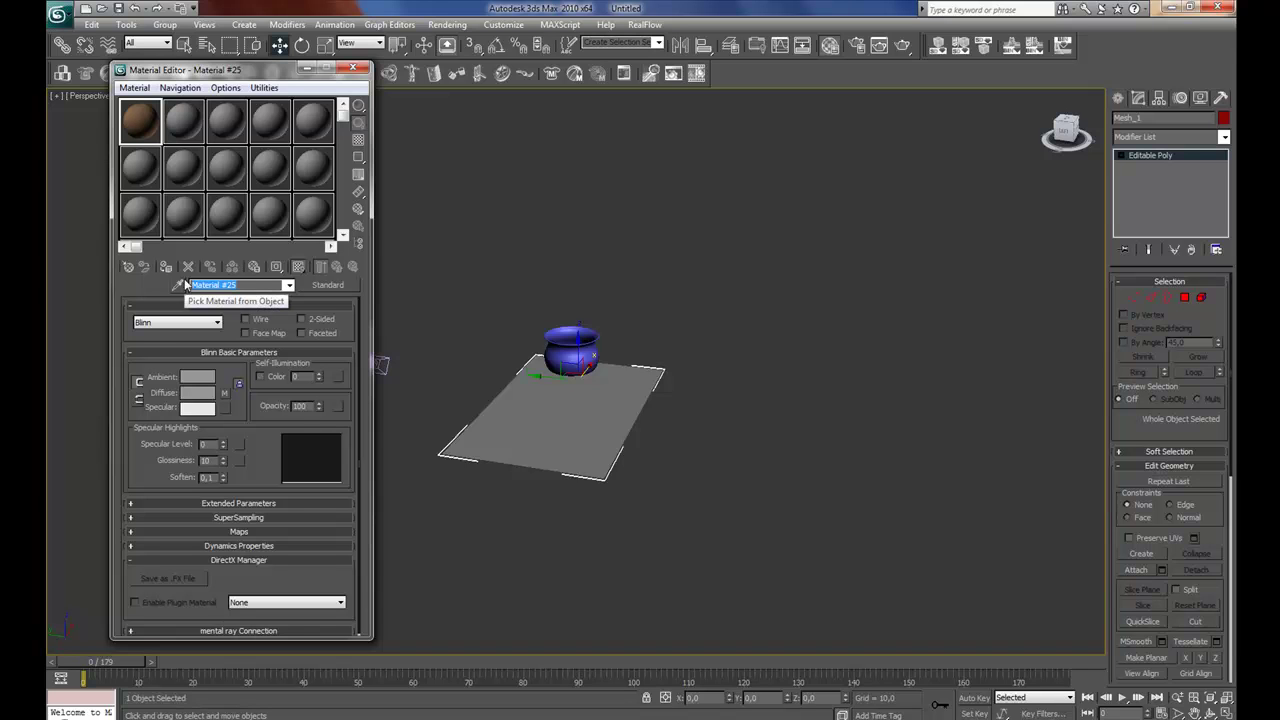
{"action": "type", "text": "Table"}
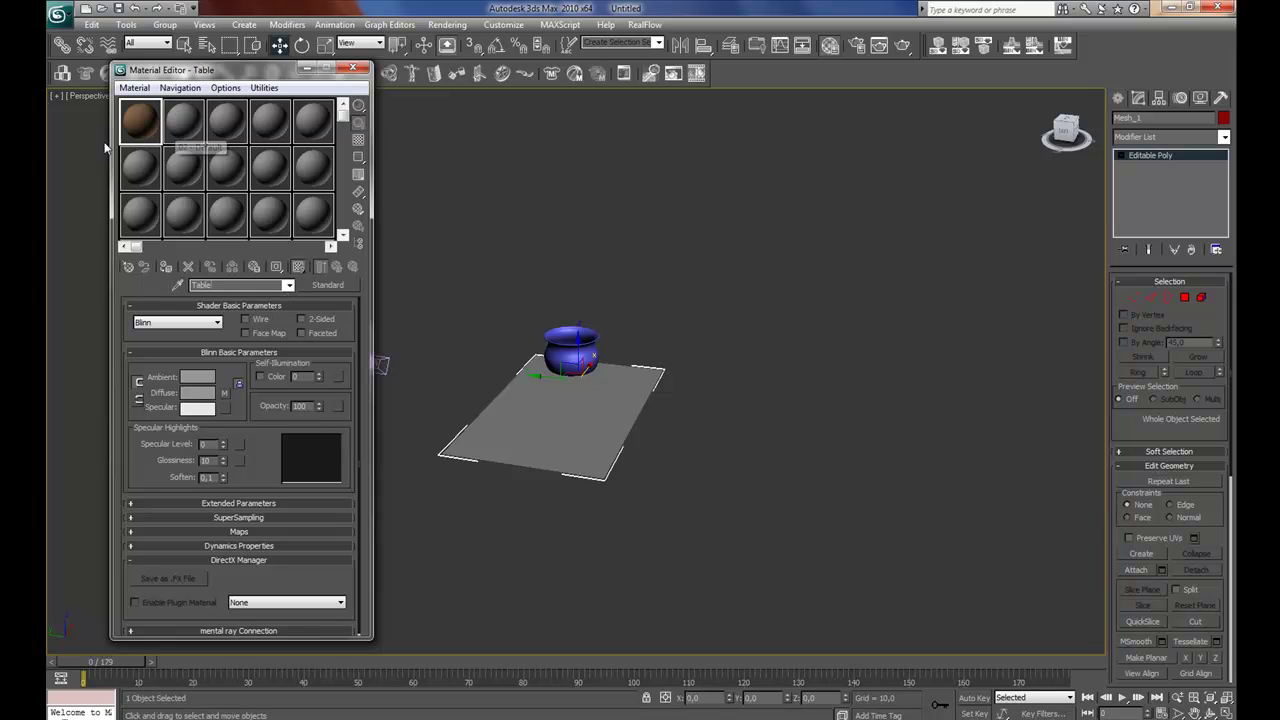
{"action": "left_click_drag", "start_coordinate": [158, 136], "coordinate": [551, 418]}
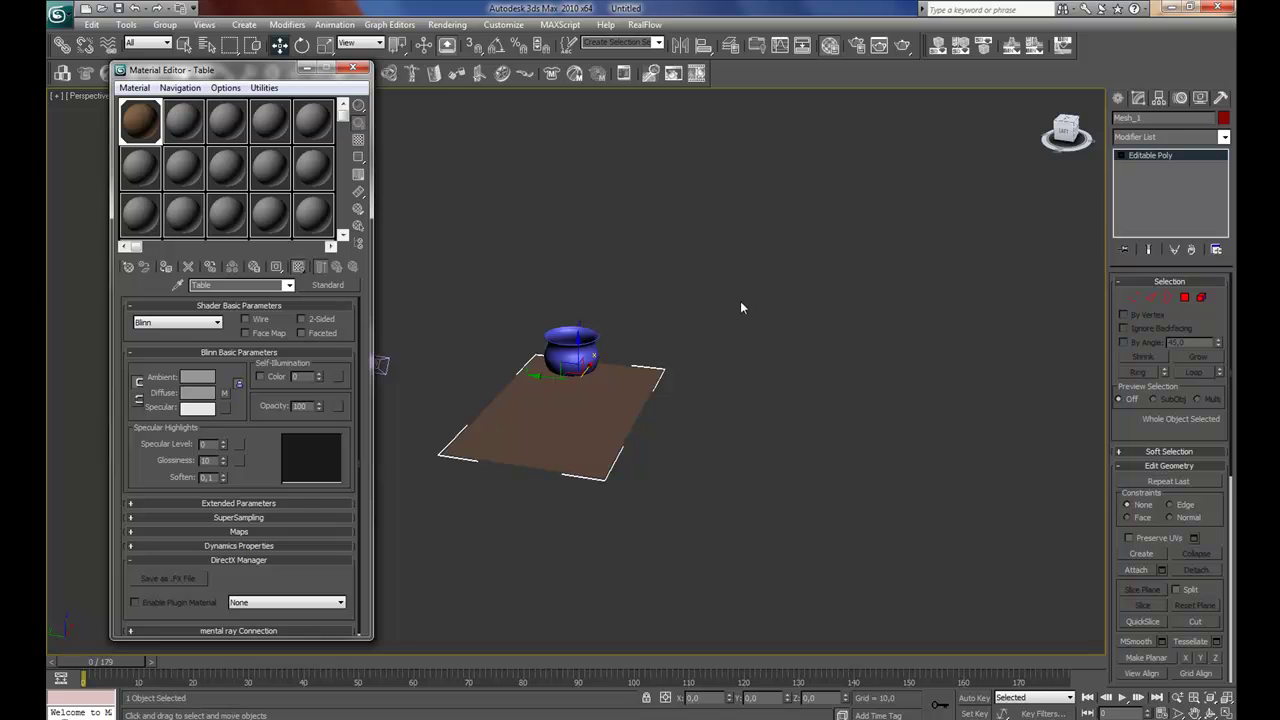
Toggle the viewport display of the Table material's texture map off and back on
{"action": "middle_click_drag", "start_coordinate": [759, 491], "coordinate": [678, 448], "text": "alt"}
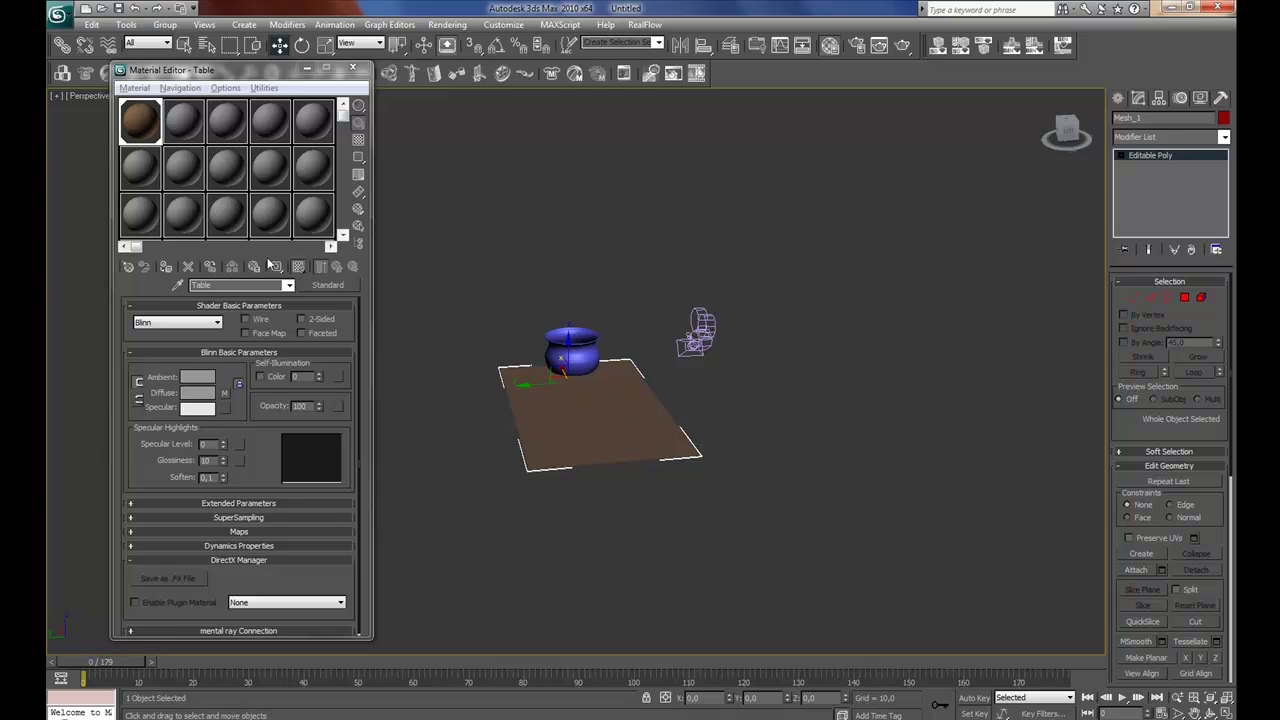
{"action": "left_click", "coordinate": [301, 266]}
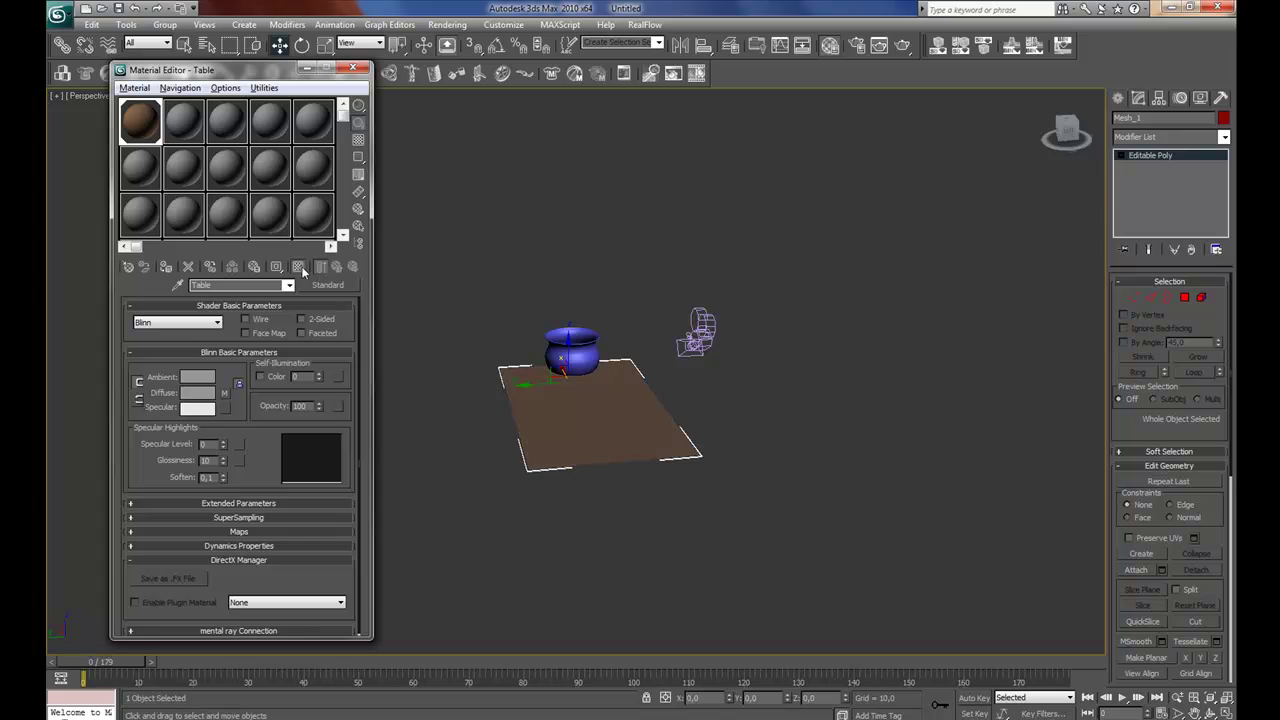
{"action": "left_click", "coordinate": [299, 268]}
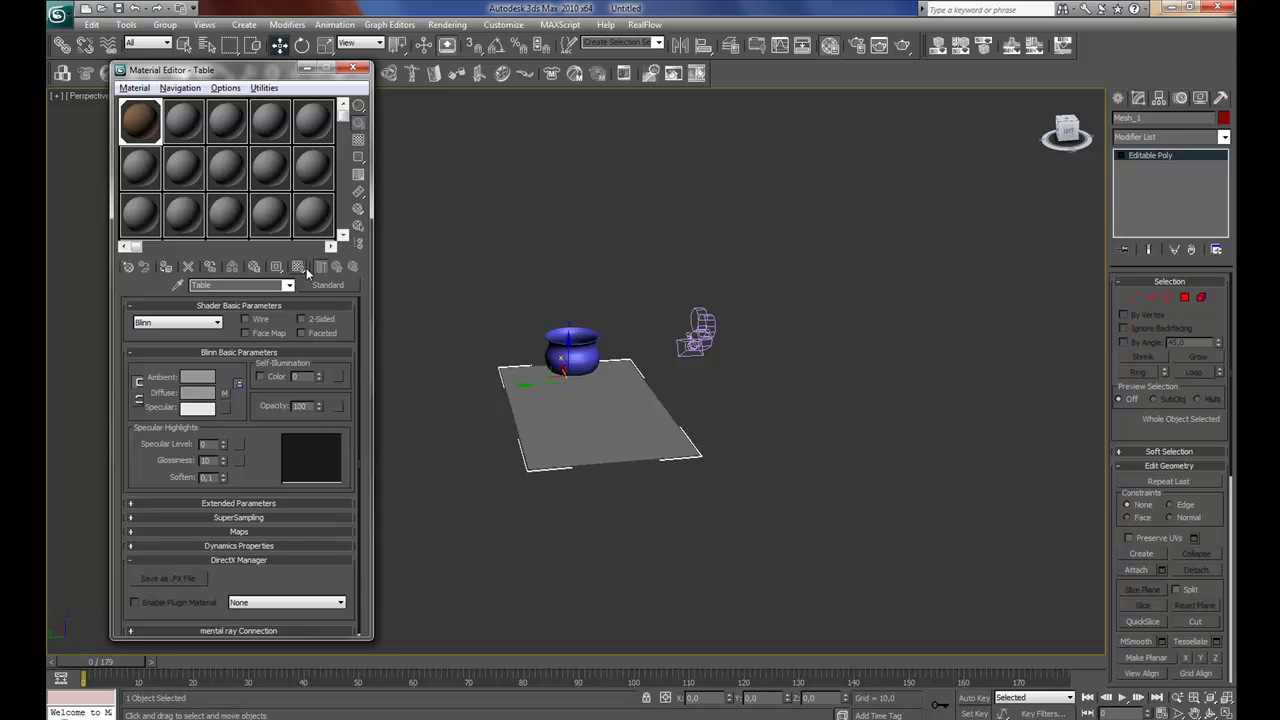
{"action": "left_click", "coordinate": [303, 269]}
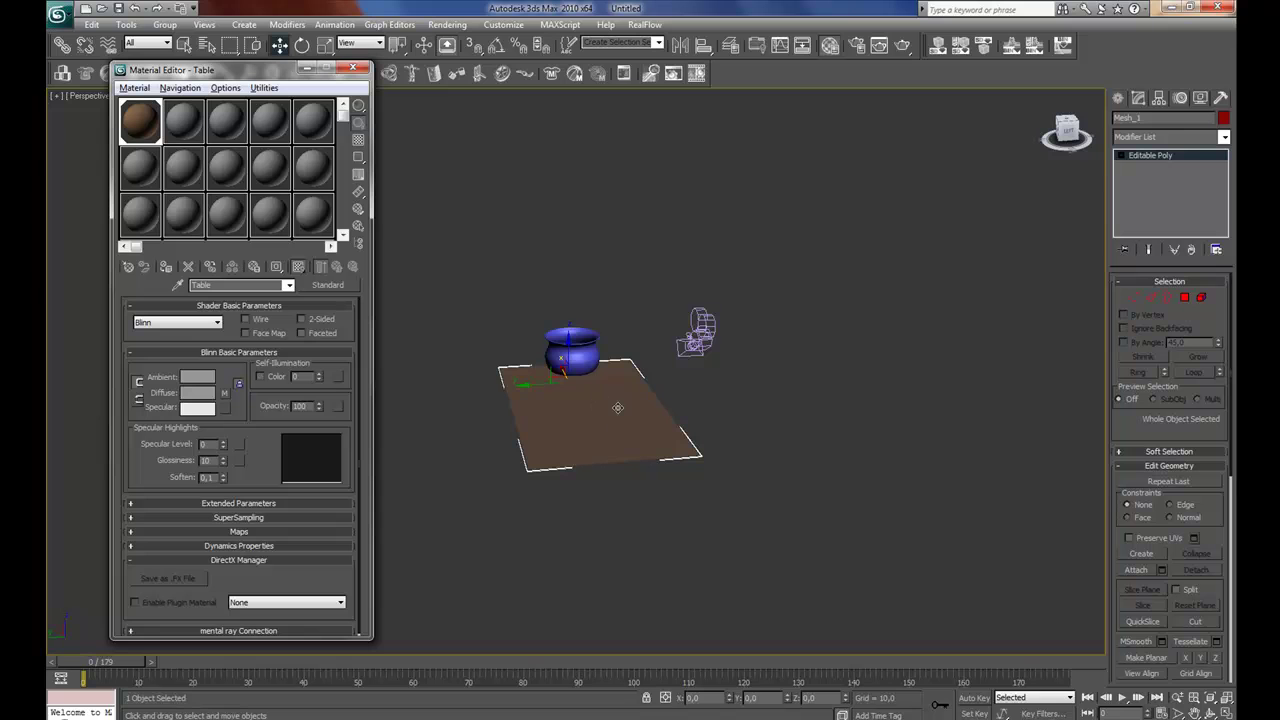
Apply a UVW Map modifier to the table plane
{"action": "middle_click_drag", "start_coordinate": [613, 417], "coordinate": [649, 420], "text": "alt"}
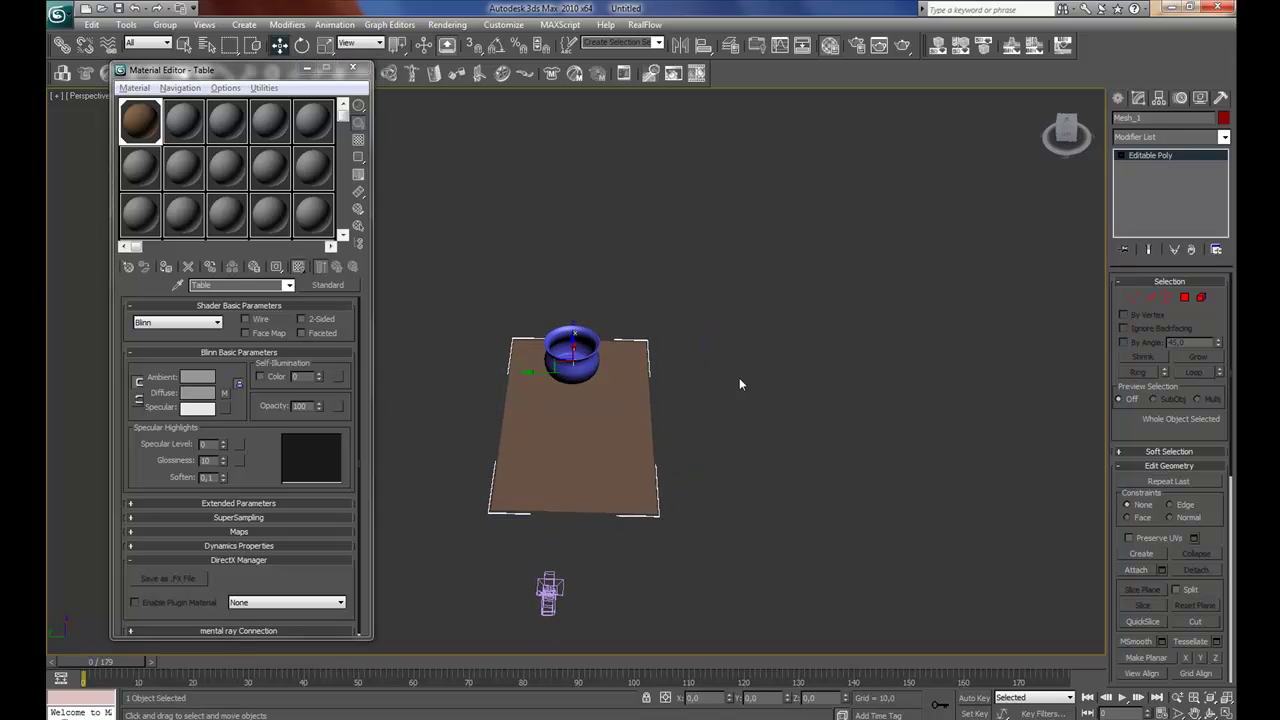
{"action": "left_click", "coordinate": [1167, 138]}
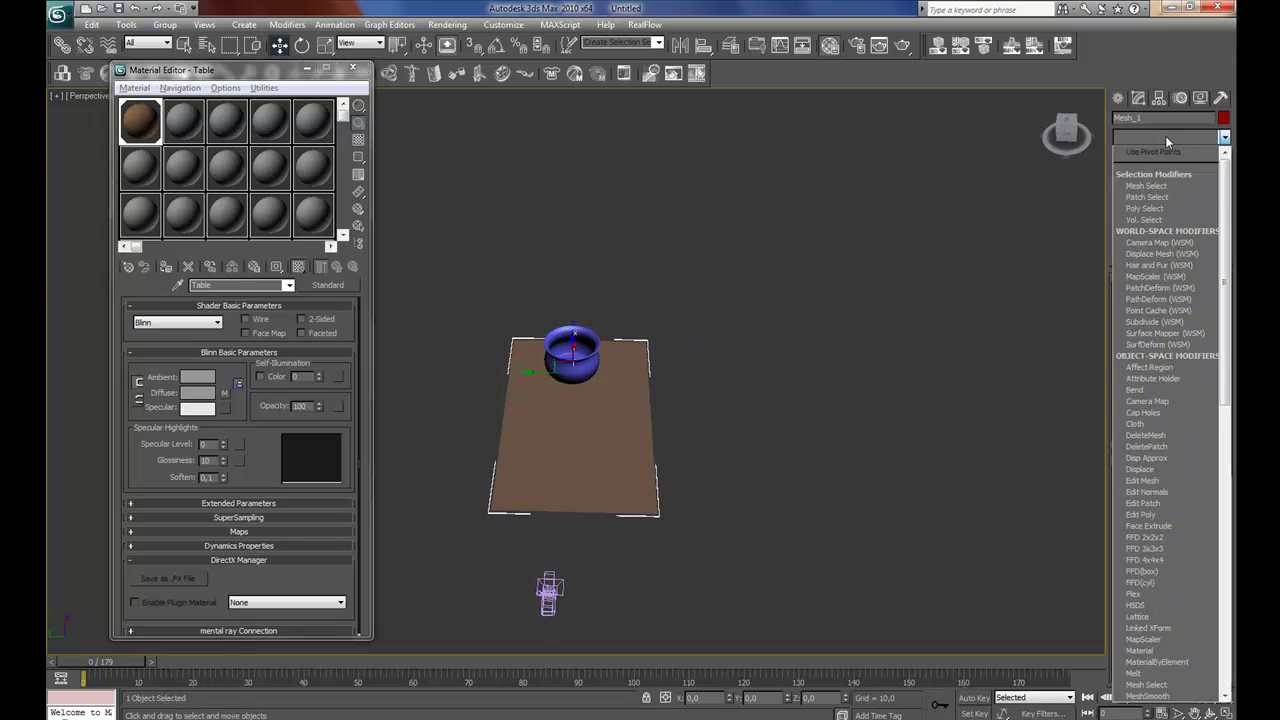
{"action": "type", "text": "uvw"}
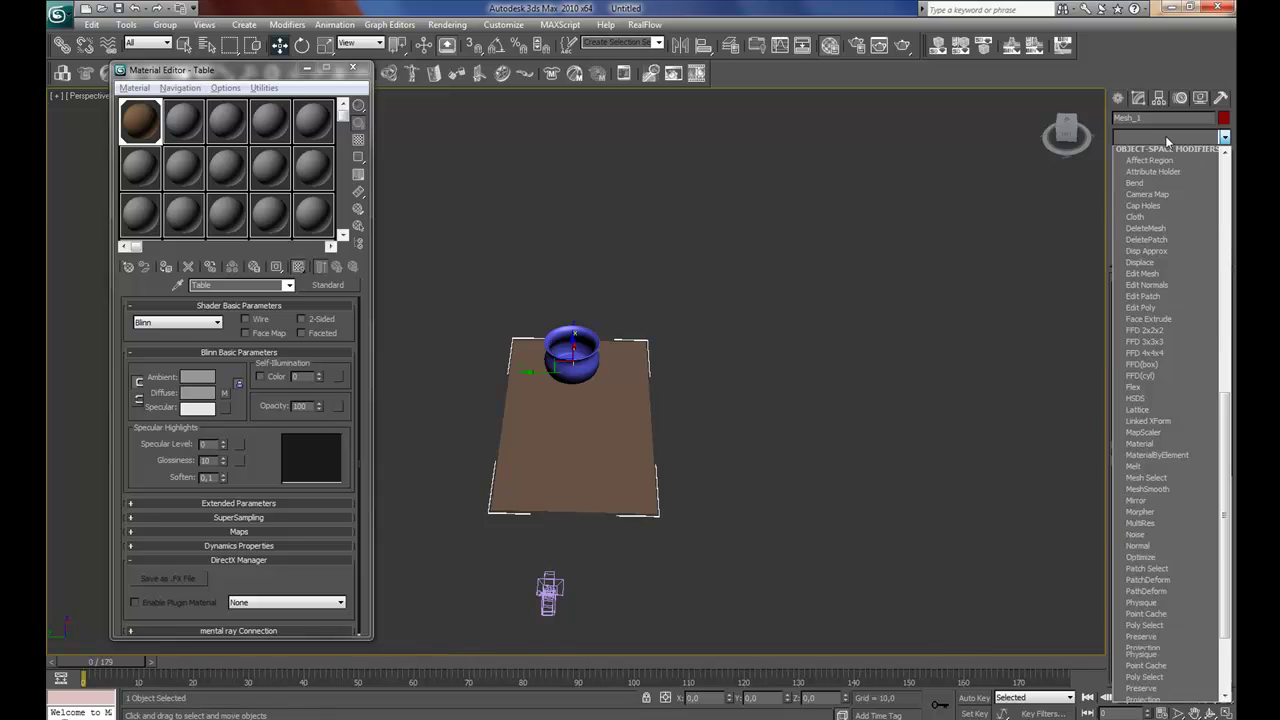
{"action": "key", "text": "Return"}
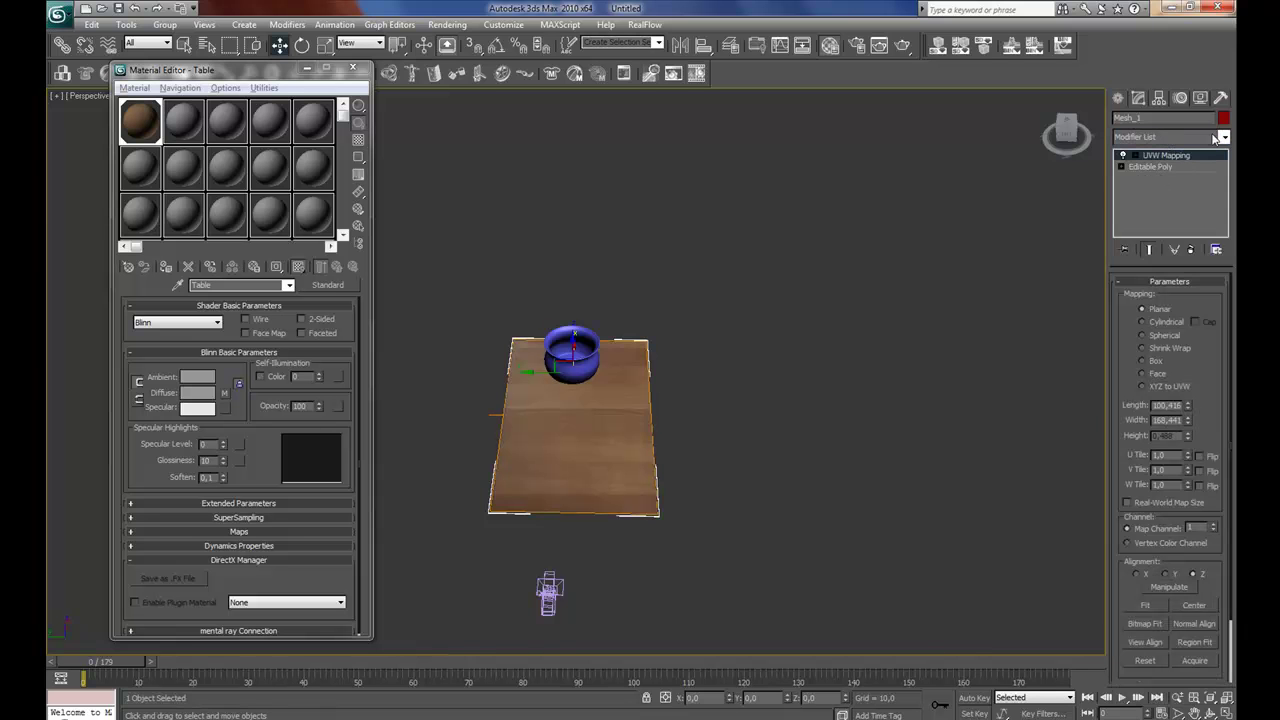
Rotate the table's UVW Mapping gizmo a quarter turn about its vertical axis with angle snap enabled
{"action": "scroll", "coordinate": [592, 425], "scroll_direction": "up", "scroll_amount": 4}
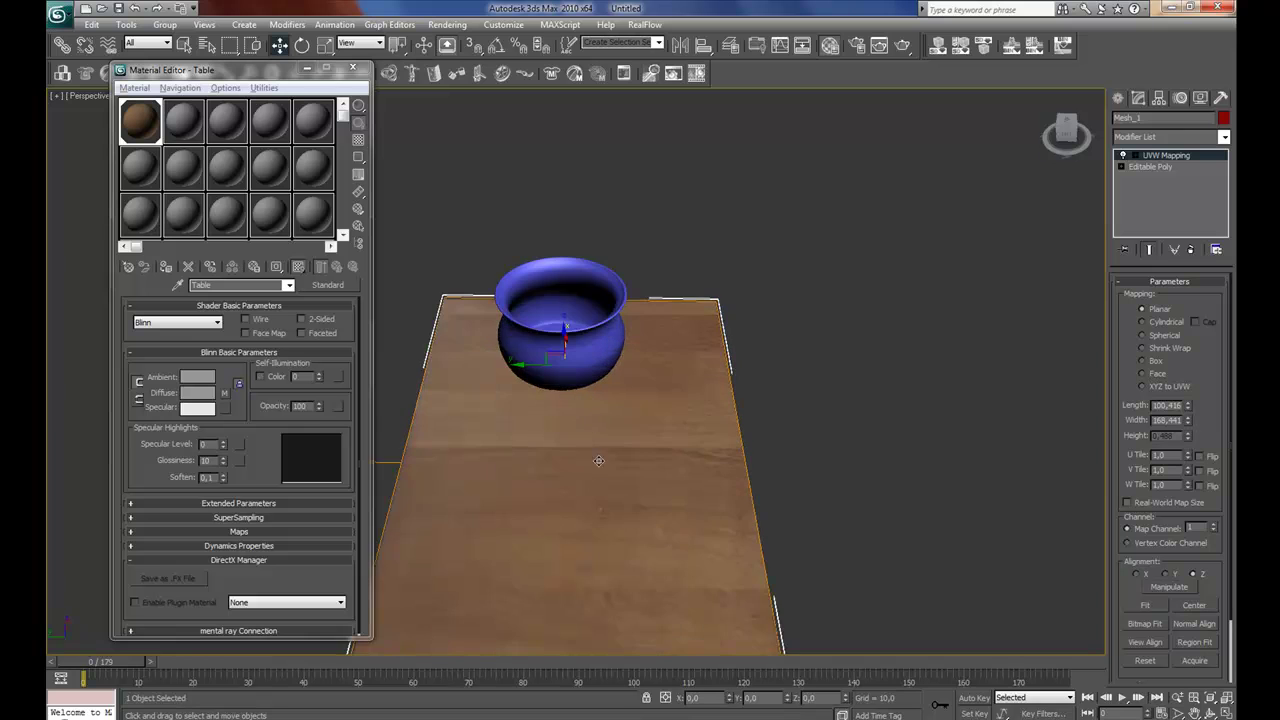
{"action": "middle_click_drag", "start_coordinate": [600, 434], "coordinate": [603, 416]}
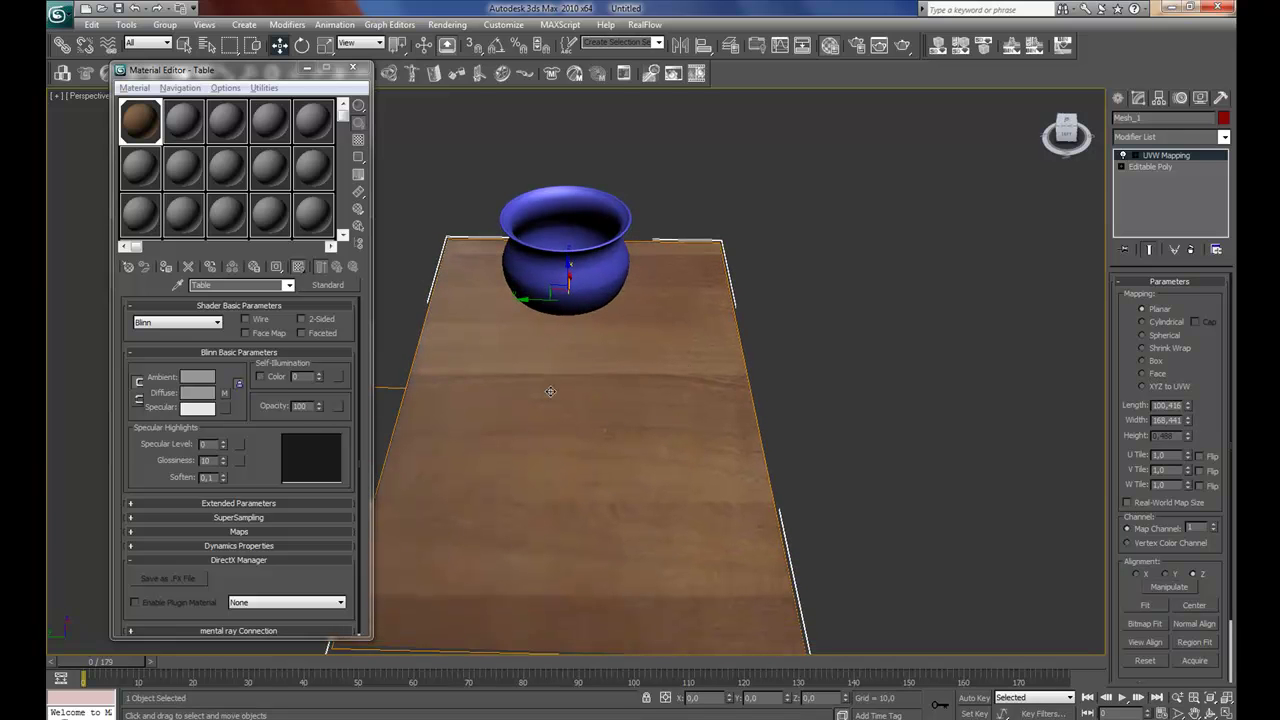
{"action": "left_click", "coordinate": [1134, 156]}
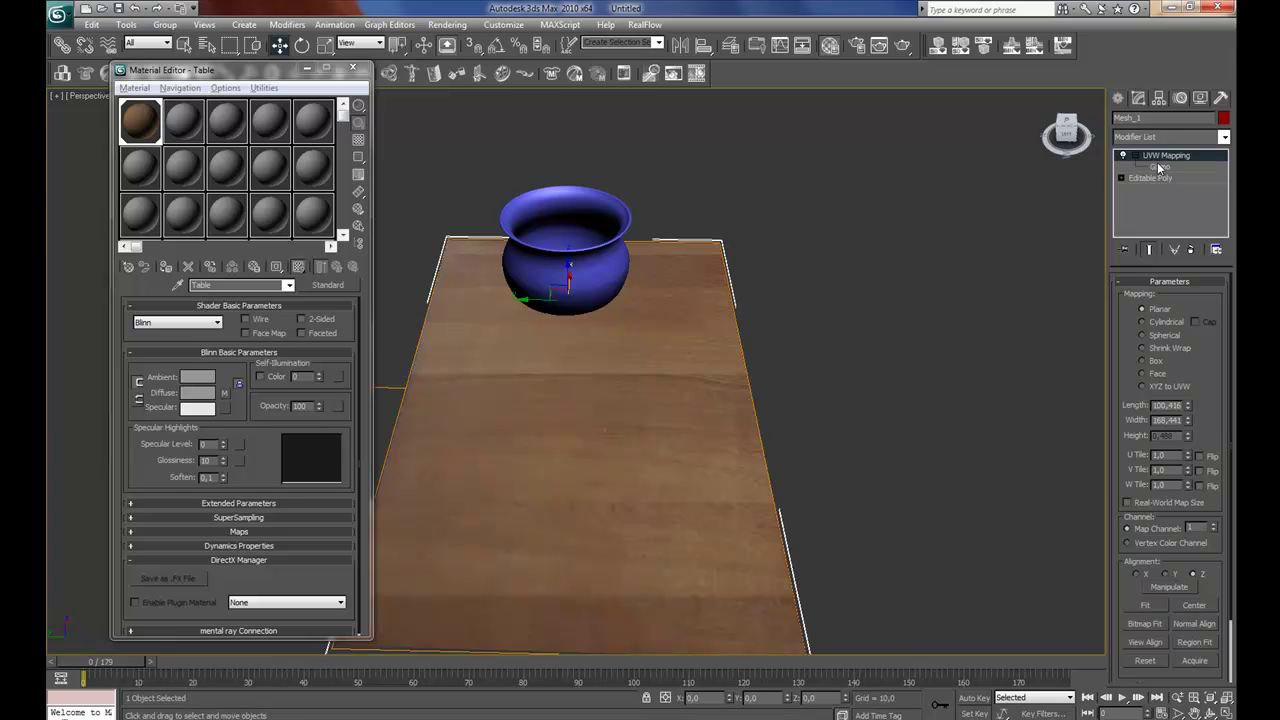
{"action": "left_click", "coordinate": [1160, 167]}
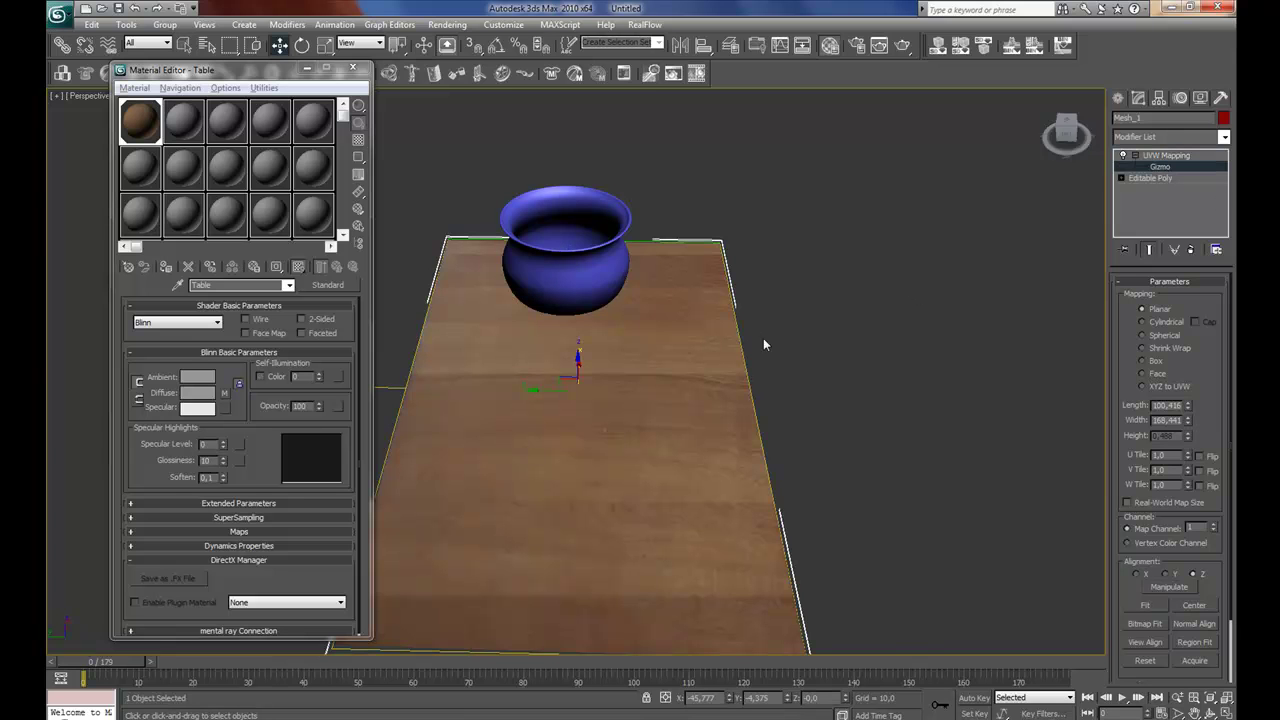
{"action": "key", "text": "e"}
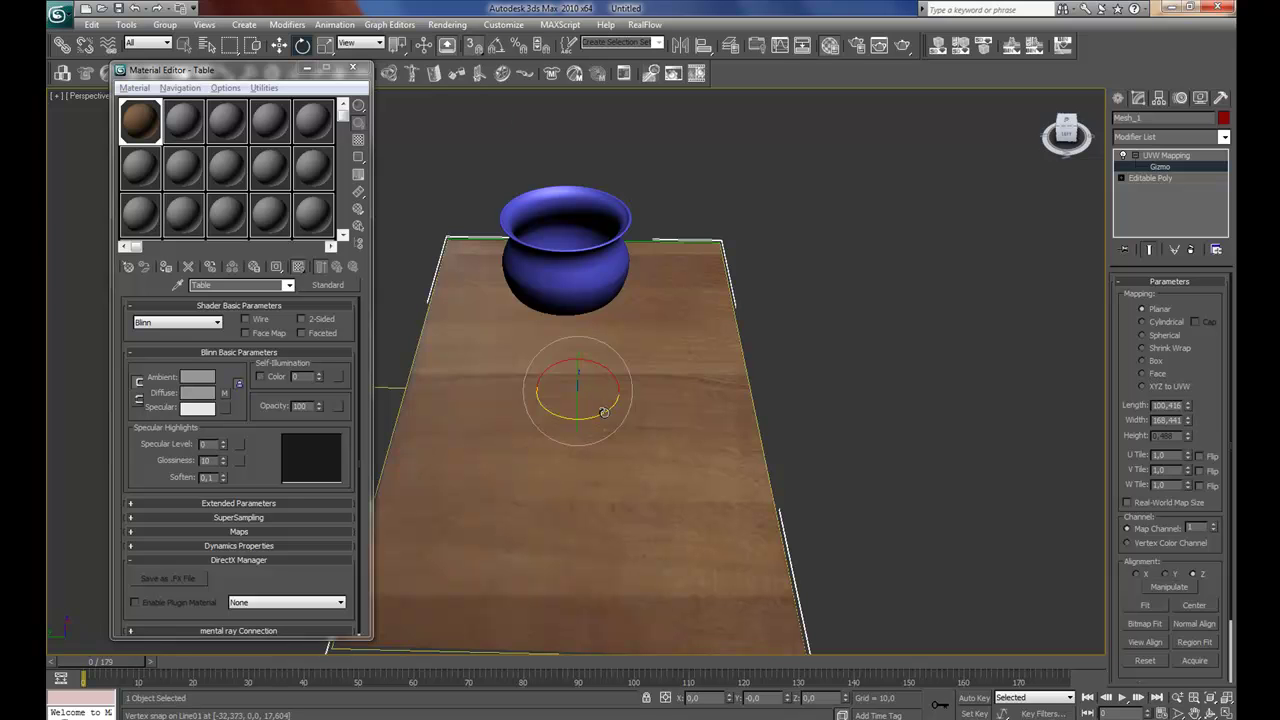
{"action": "left_click_drag", "start_coordinate": [605, 414], "coordinate": [482, 454]}
{"action": "key", "text": "ctrl+z"}
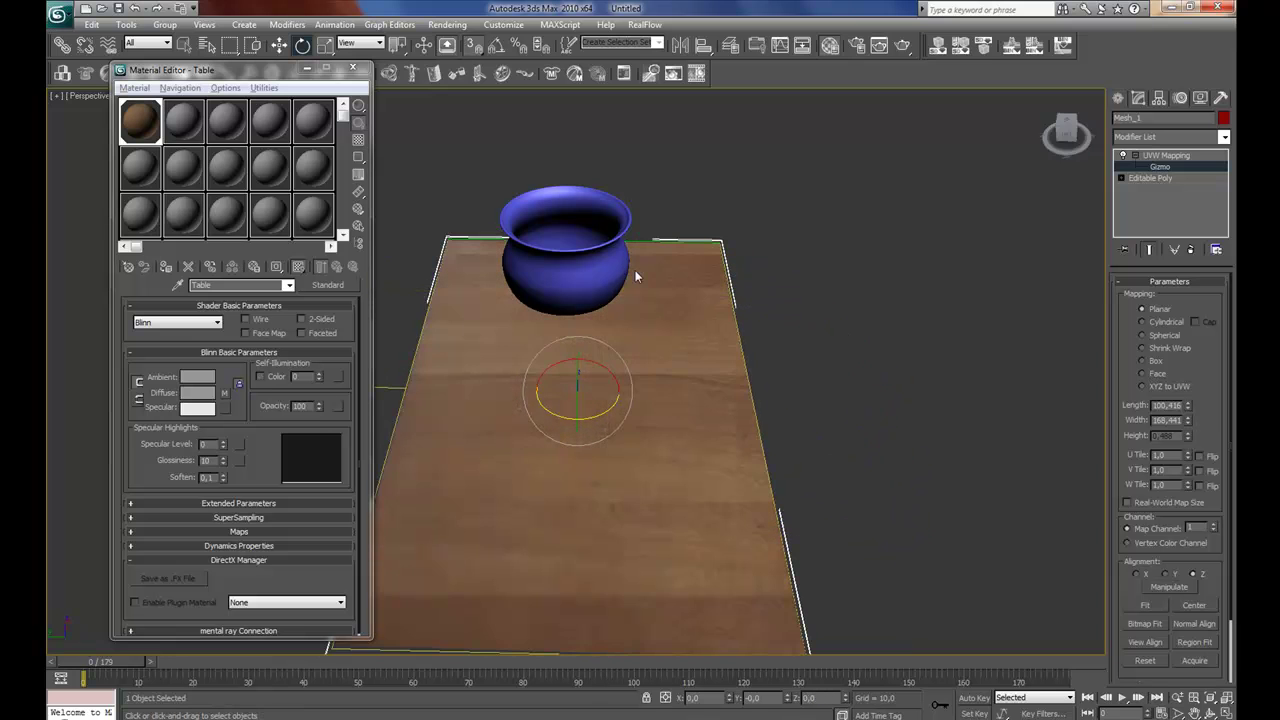
{"action": "left_click", "coordinate": [498, 48]}
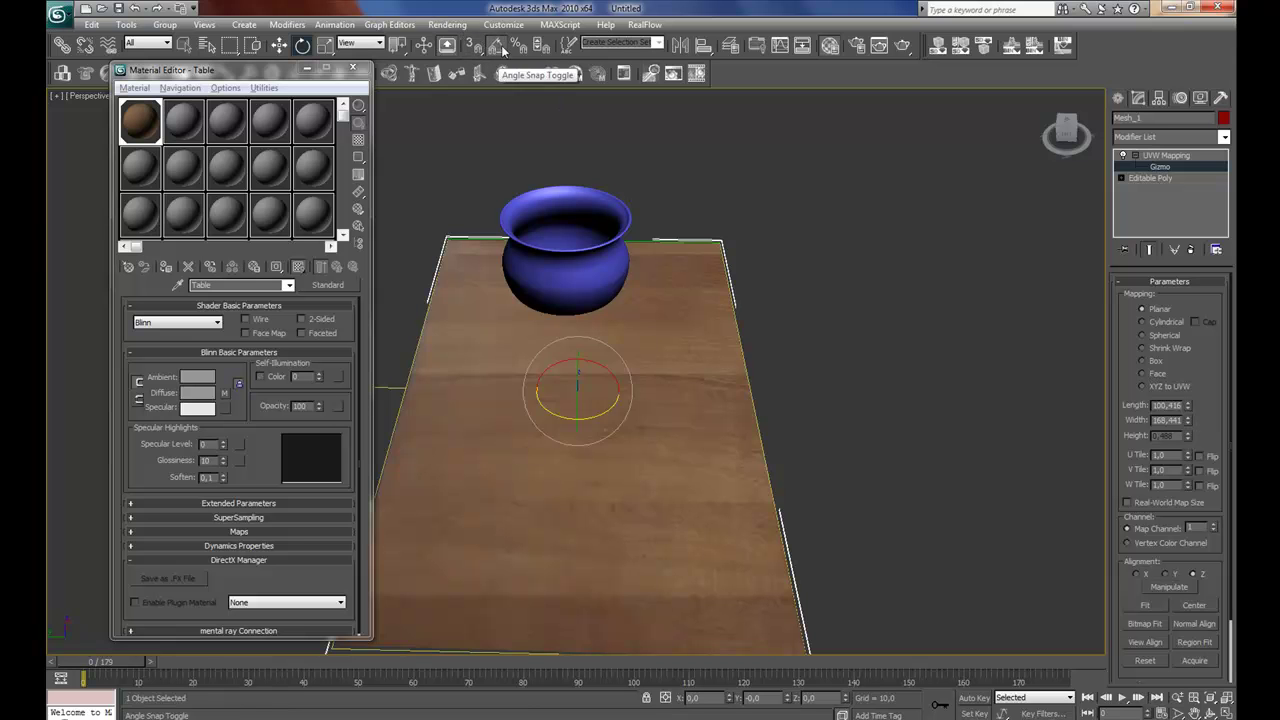
{"action": "left_click_drag", "start_coordinate": [607, 411], "coordinate": [543, 437]}
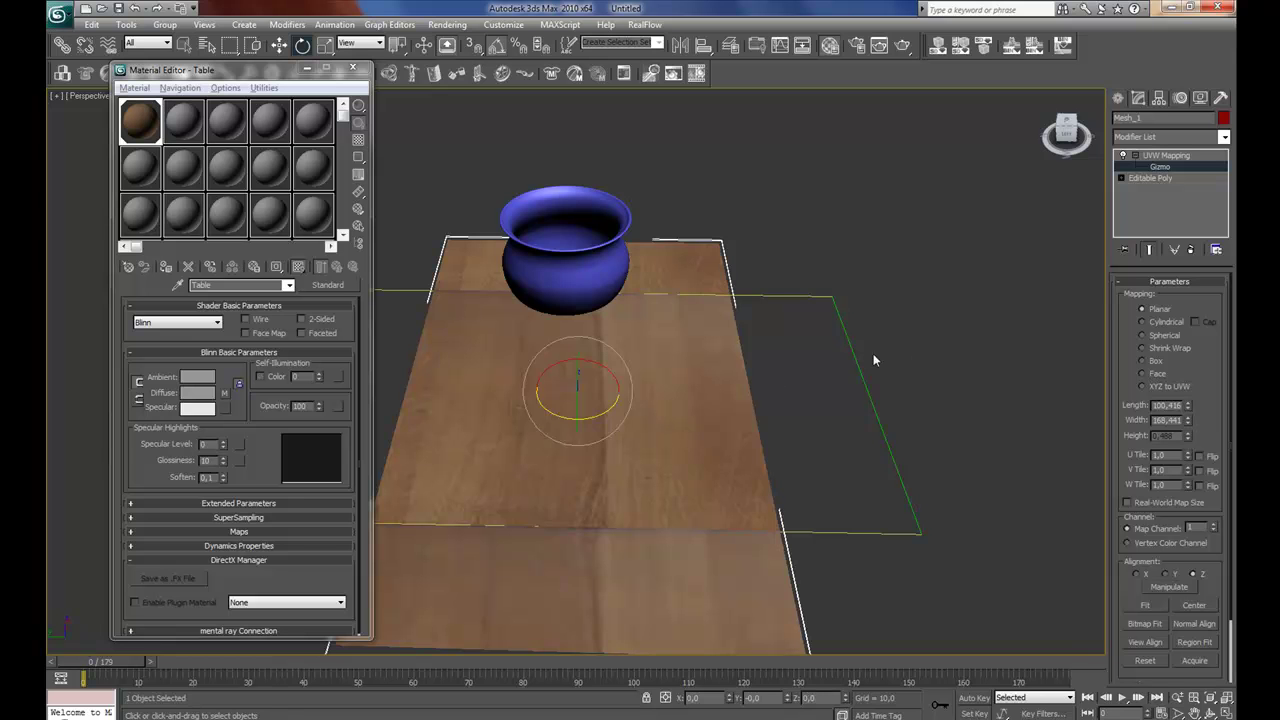
Fit the rotated mapping gizmo to the table plane and leave gizmo editing
{"action": "left_click", "coordinate": [1144, 606]}
{"action": "middle_click_drag", "start_coordinate": [709, 384], "coordinate": [629, 486], "text": "alt"}
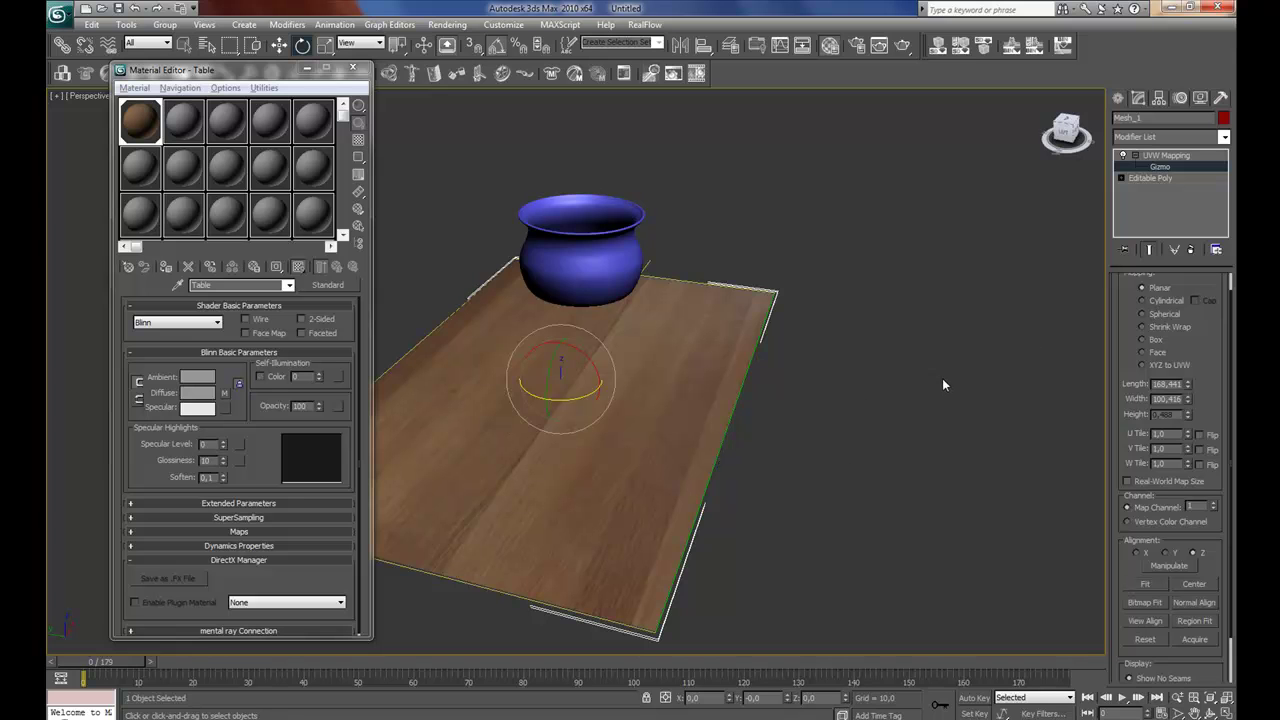
{"action": "left_click", "coordinate": [1134, 156]}
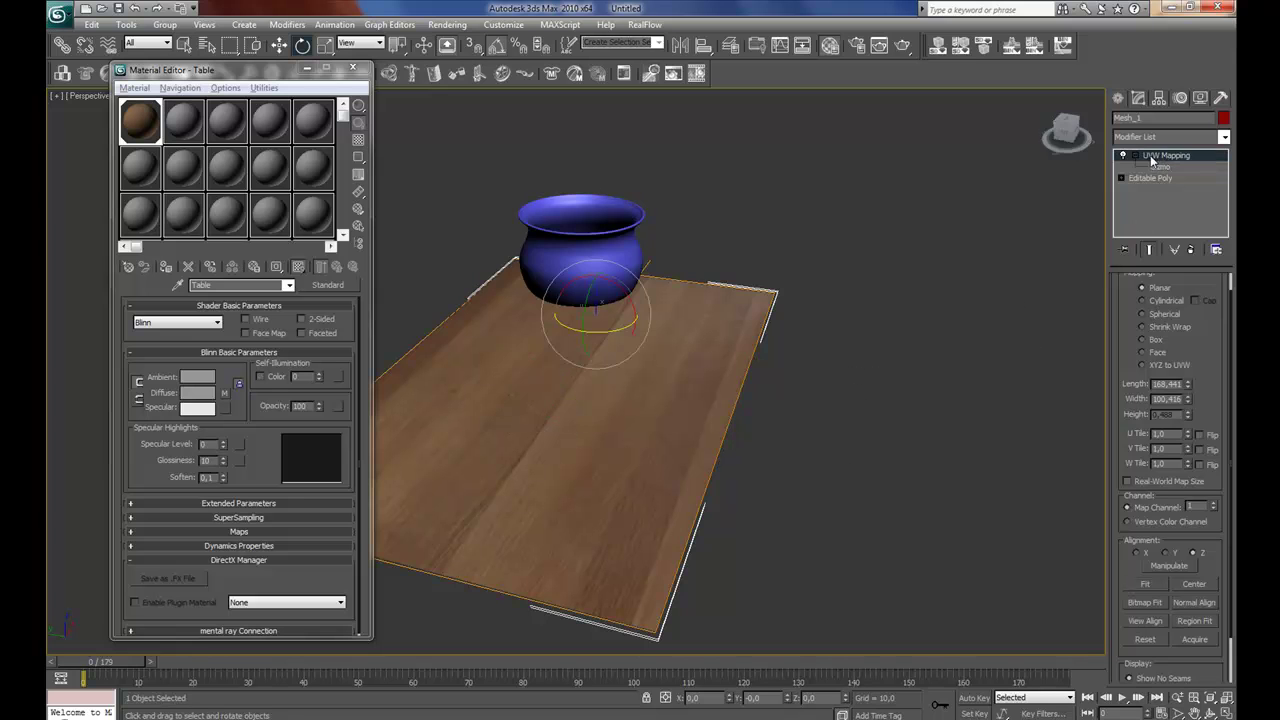
{"action": "left_click", "coordinate": [856, 437]}
Load kruka Side diffuse texture.jpg from the Textures\Pot folder into the second material slot and assign that material to the selected pot
{"action": "left_click", "coordinate": [614, 251]}
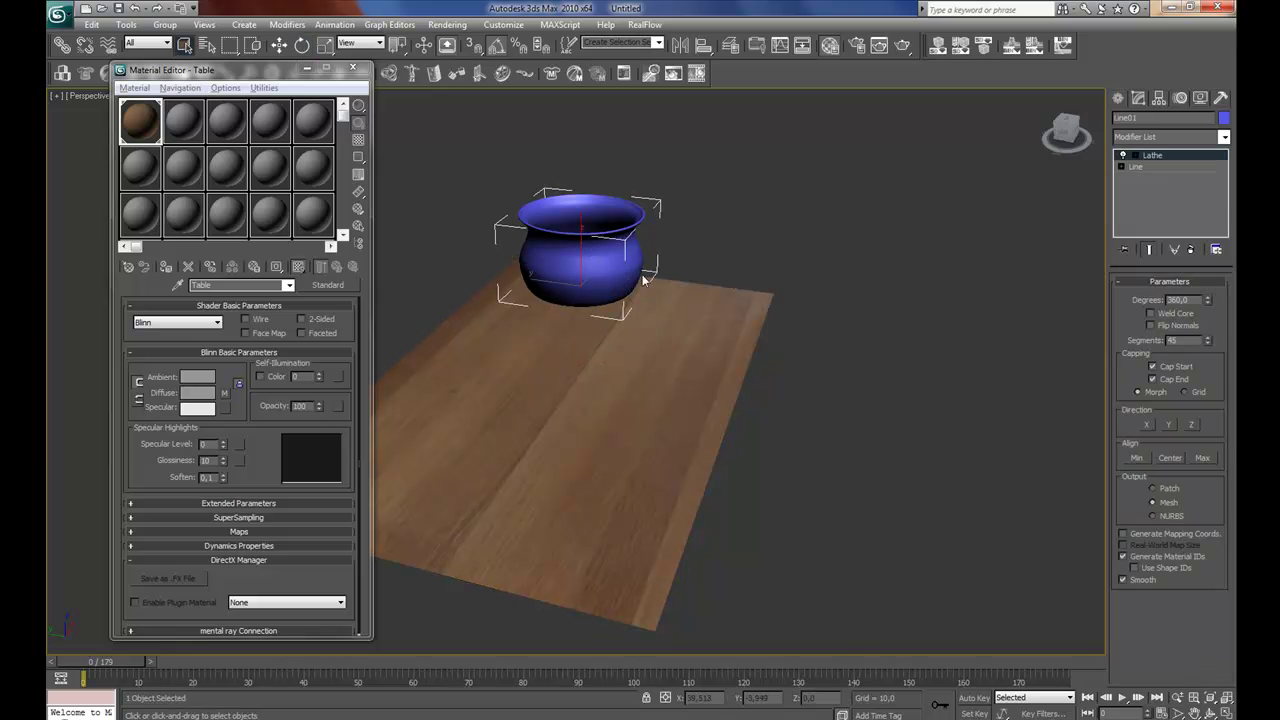
{"action": "middle_click_drag", "start_coordinate": [628, 462], "coordinate": [690, 459], "text": "alt"}
{"action": "scroll", "coordinate": [690, 459], "scroll_direction": "up", "scroll_amount": 5}
{"action": "middle_click_drag", "start_coordinate": [798, 458], "coordinate": [726, 448]}
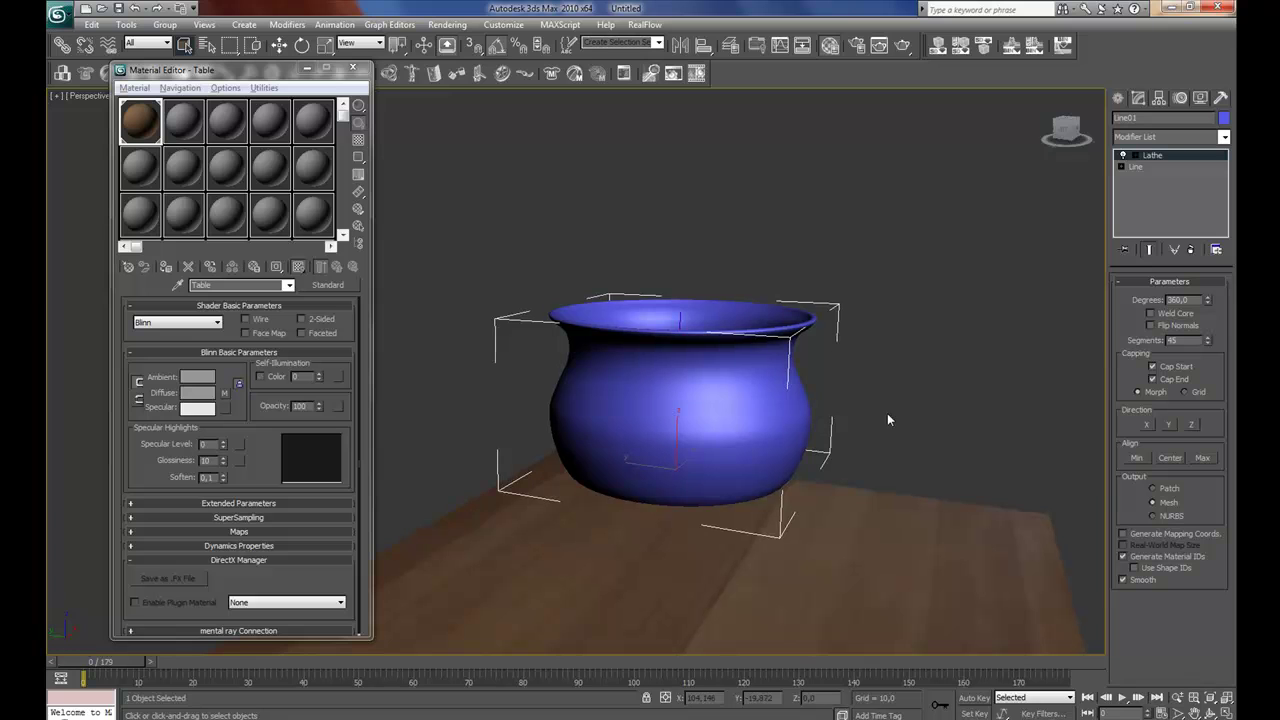
{"action": "left_click", "coordinate": [175, 127]}
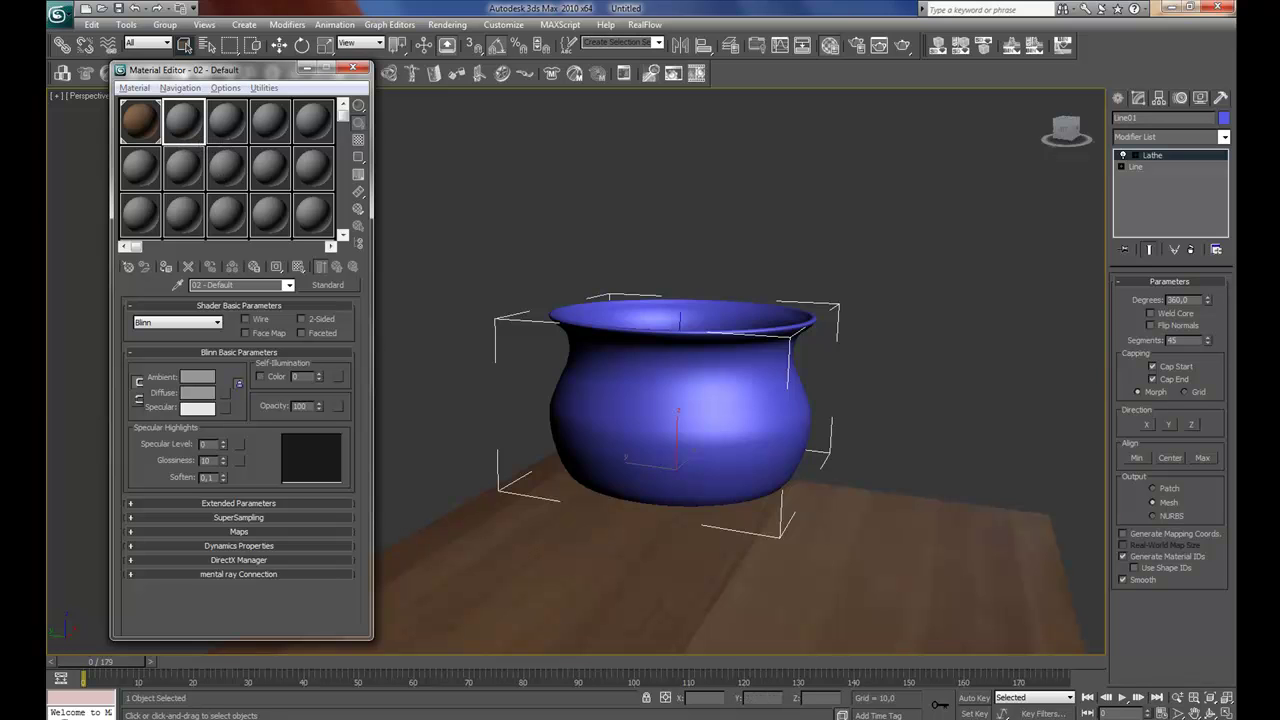
{"action": "key", "text": "alt+Tab"}
{"action": "left_click", "coordinate": [595, 204]}
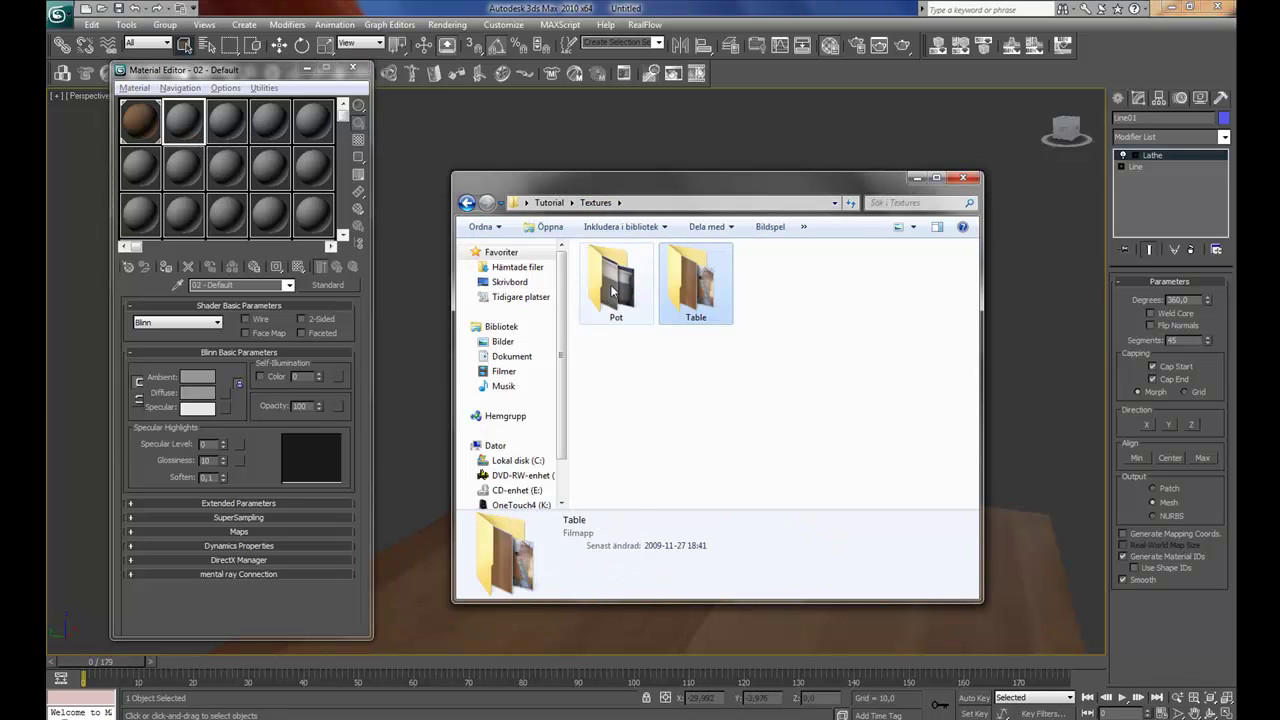
{"action": "double_click", "coordinate": [614, 290]}
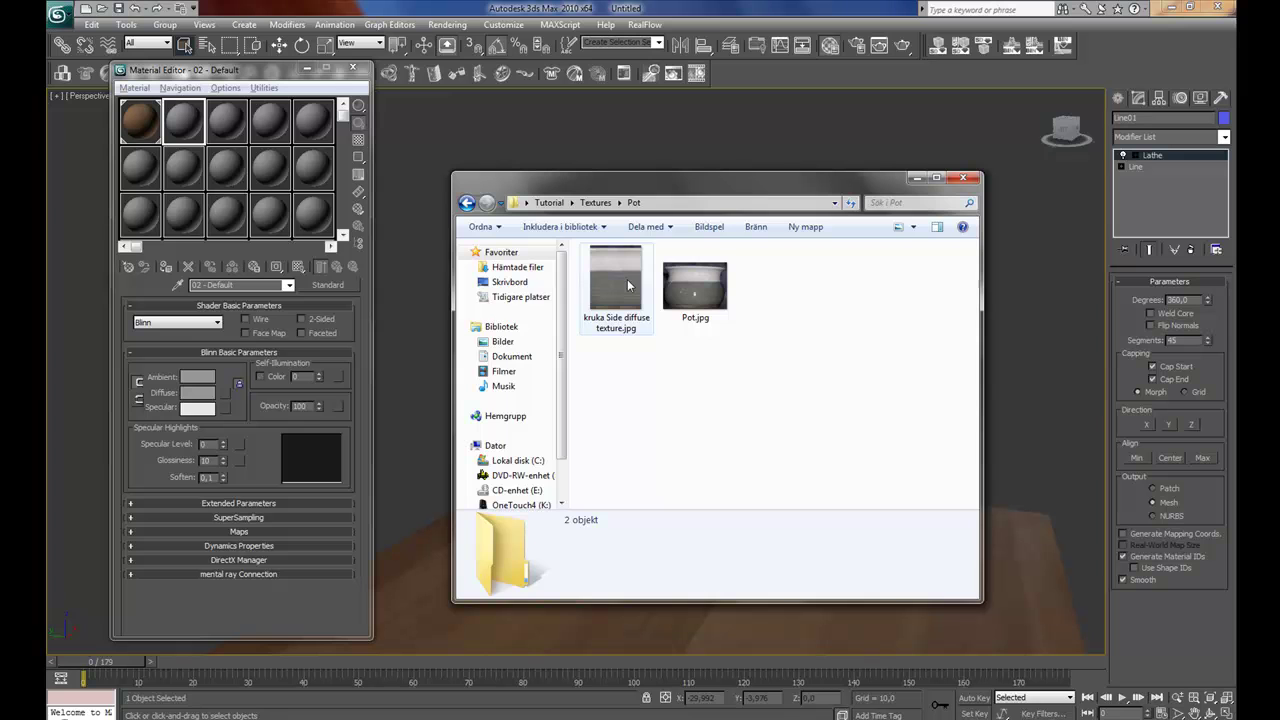
{"action": "left_click", "coordinate": [628, 286]}
{"action": "left_click_drag", "start_coordinate": [628, 286], "coordinate": [188, 124]}
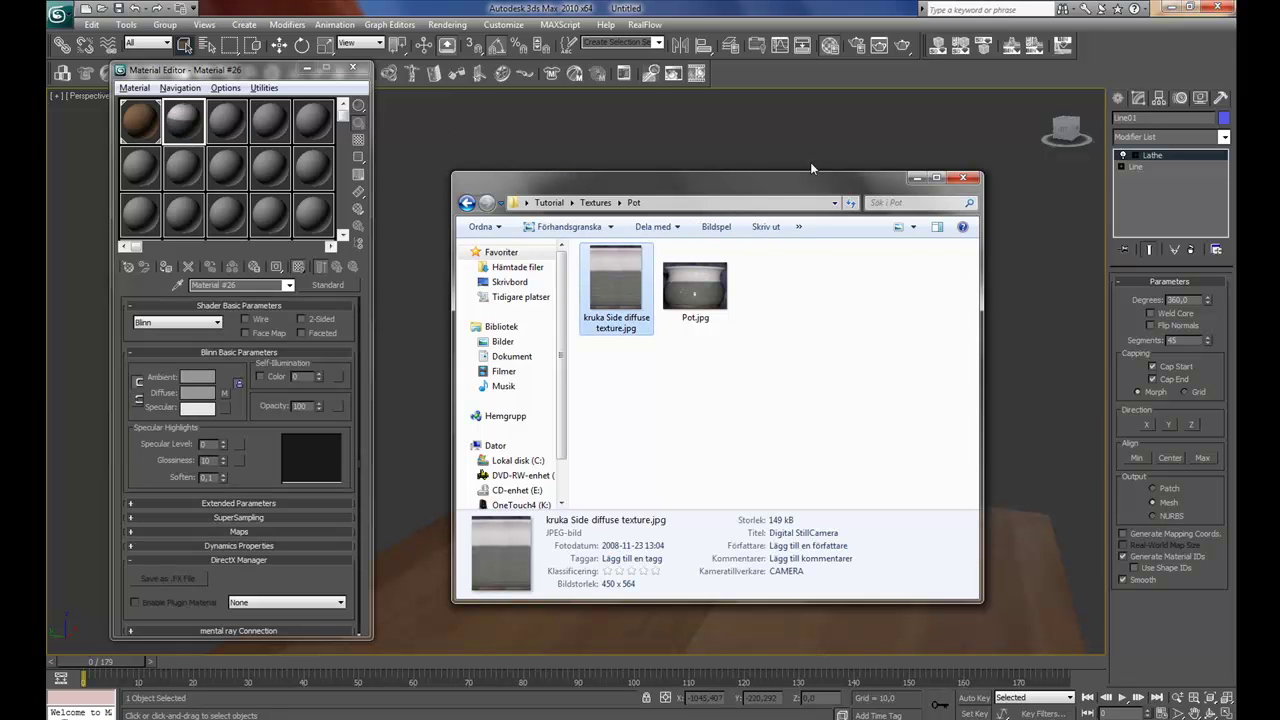
{"action": "left_click", "coordinate": [920, 178]}
{"action": "left_click_drag", "start_coordinate": [186, 124], "coordinate": [658, 333]}
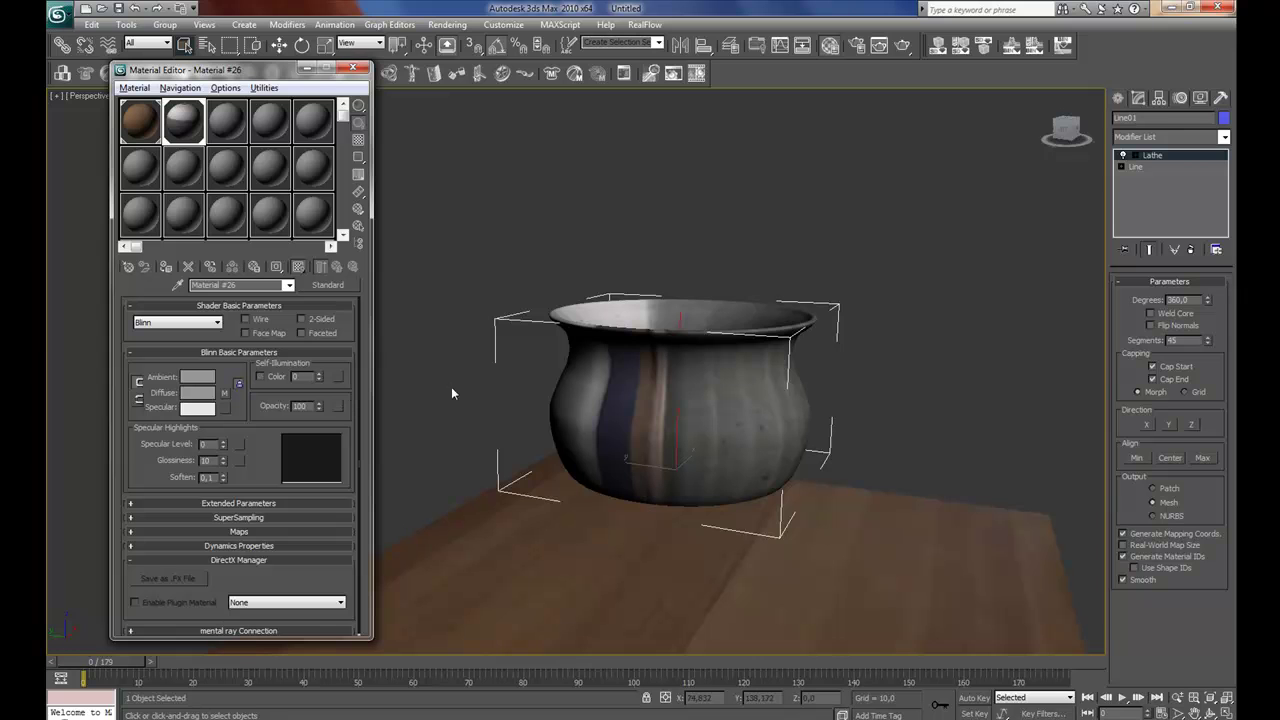
Apply a UVW Map modifier to the pot
{"action": "left_click", "coordinate": [1168, 140]}
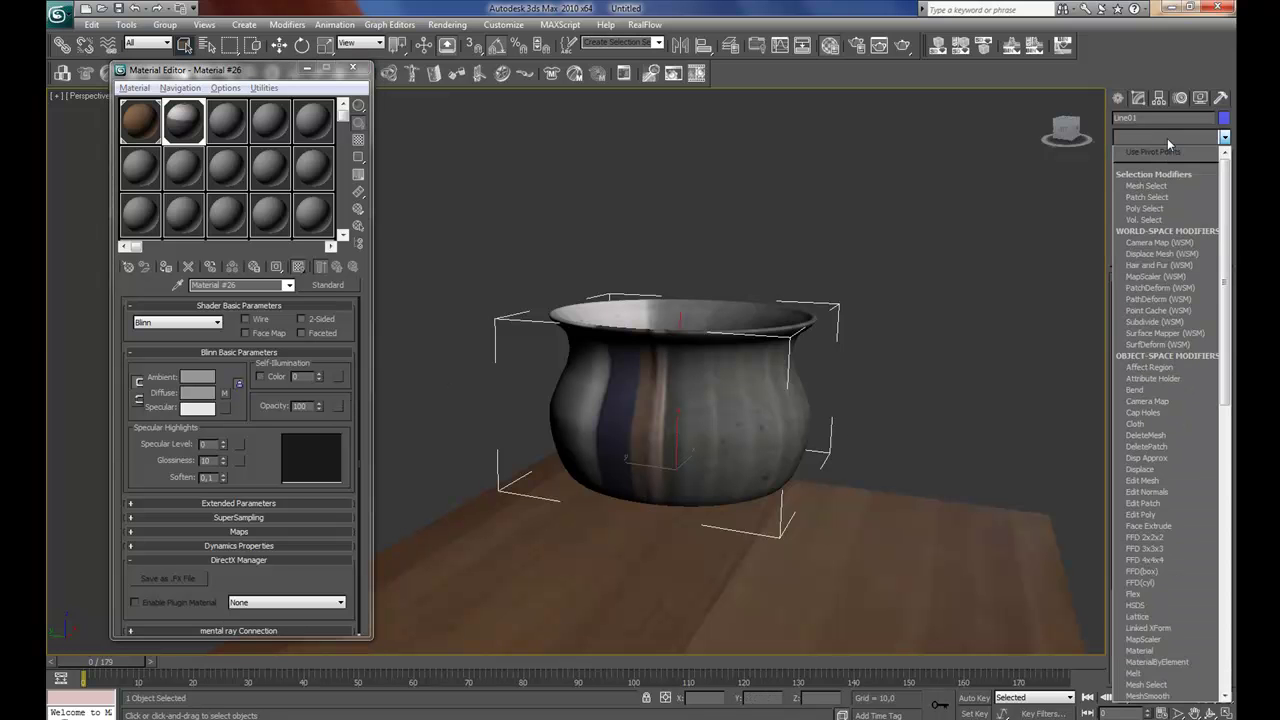
{"action": "key", "text": "u"}
{"action": "key", "text": "u"}
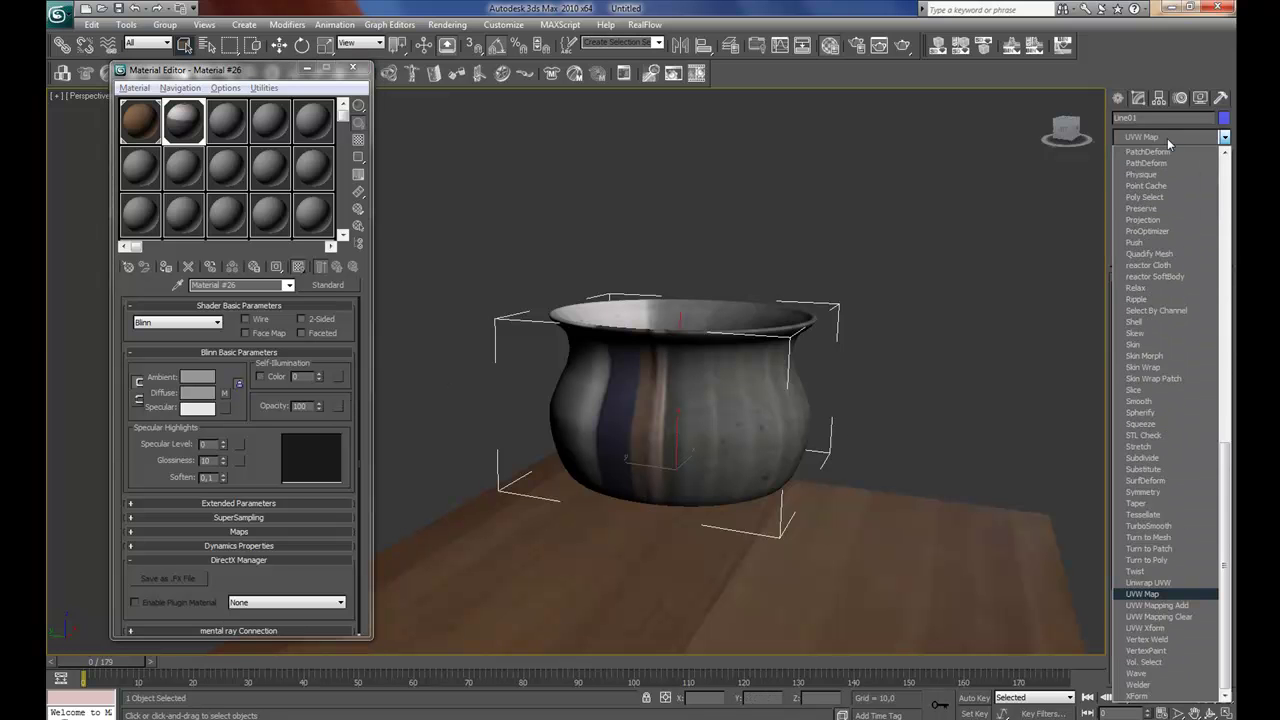
{"action": "key", "text": "Return"}
Switch the pot's UVW mapping to Cylindrical, align it to the X axis and fit it to the pot
{"action": "middle_click_drag", "start_coordinate": [848, 510], "coordinate": [920, 455], "text": "alt"}
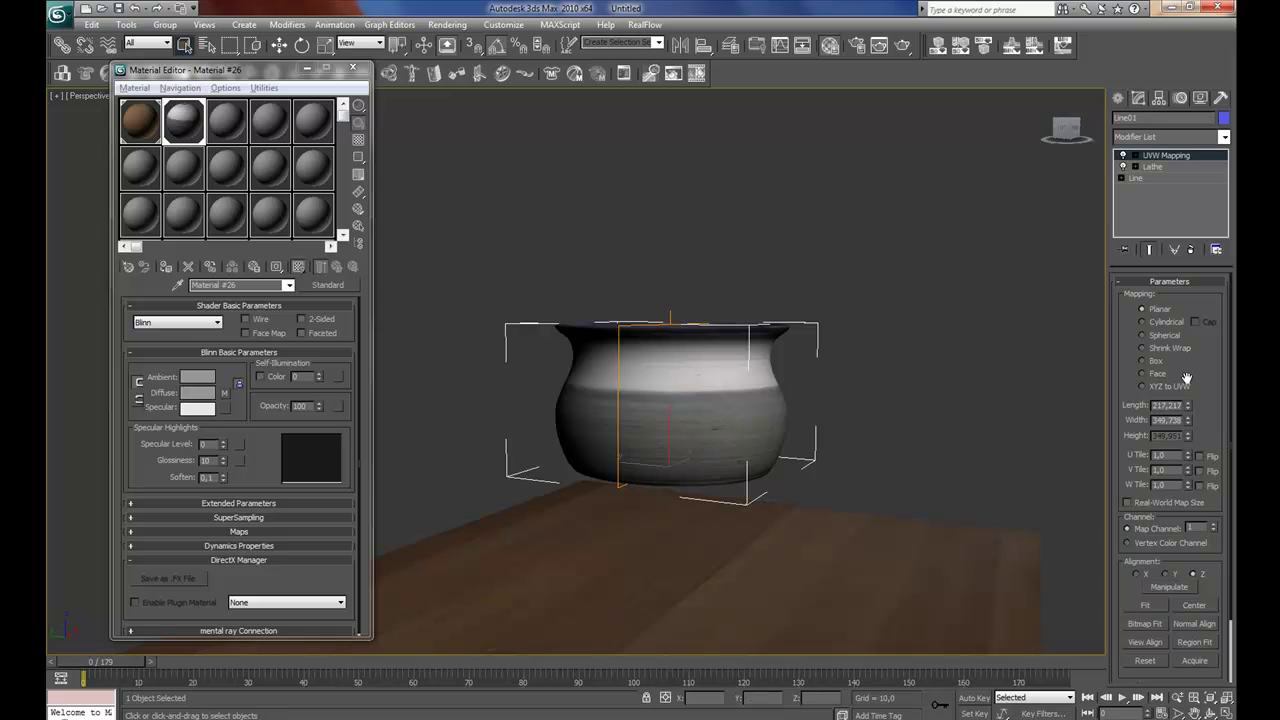
{"action": "left_click", "coordinate": [1143, 322]}
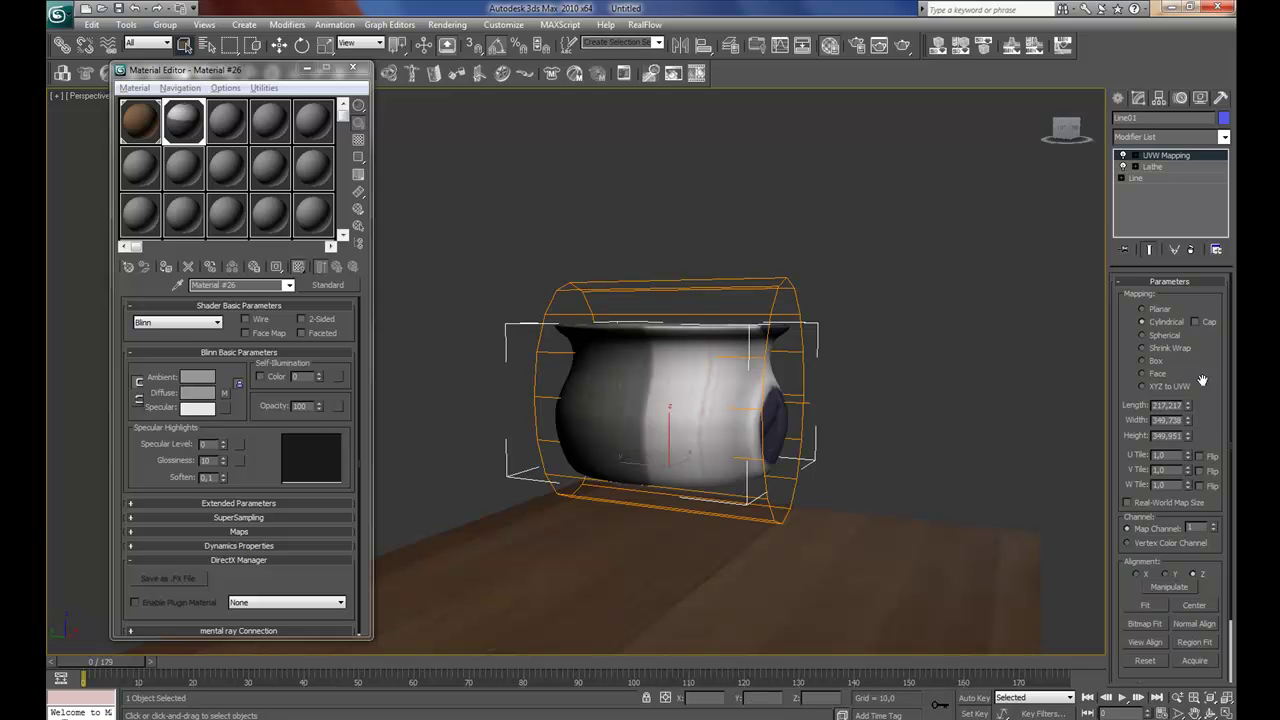
{"action": "left_click", "coordinate": [1138, 574]}
{"action": "middle_click_drag", "start_coordinate": [790, 350], "coordinate": [758, 322], "text": "alt"}
{"action": "left_click", "coordinate": [1149, 606]}
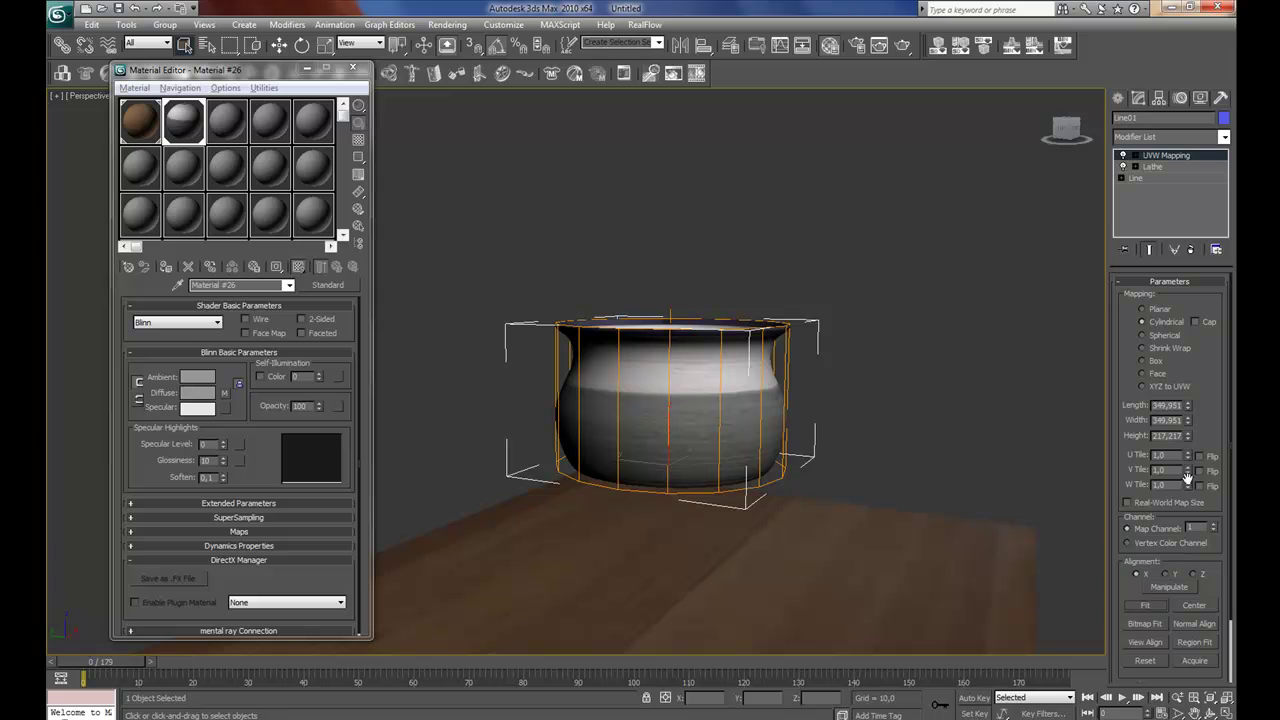
Set the U tiling of the pot's cylindrical mapping to 4 and check the result with the pot deselected
{"action": "left_click_drag", "start_coordinate": [1190, 457], "coordinate": [1122, 462]}
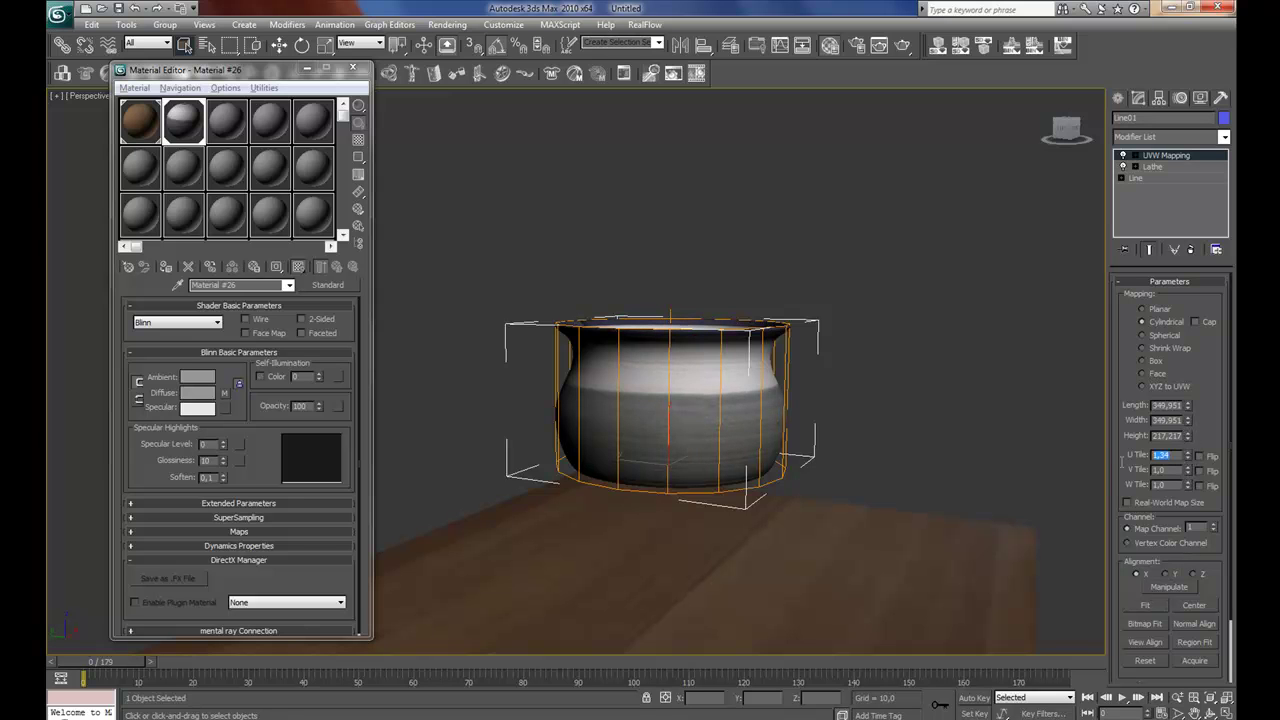
{"action": "type", "text": "4"}
{"action": "key", "text": "Return"}
{"action": "left_click", "coordinate": [881, 459]}
{"action": "middle_click_drag", "start_coordinate": [830, 461], "coordinate": [720, 480], "text": "alt"}
{"action": "scroll", "coordinate": [668, 440], "scroll_direction": "up", "scroll_amount": 6}
{"action": "scroll", "coordinate": [634, 417], "scroll_direction": "down", "scroll_amount": 7}
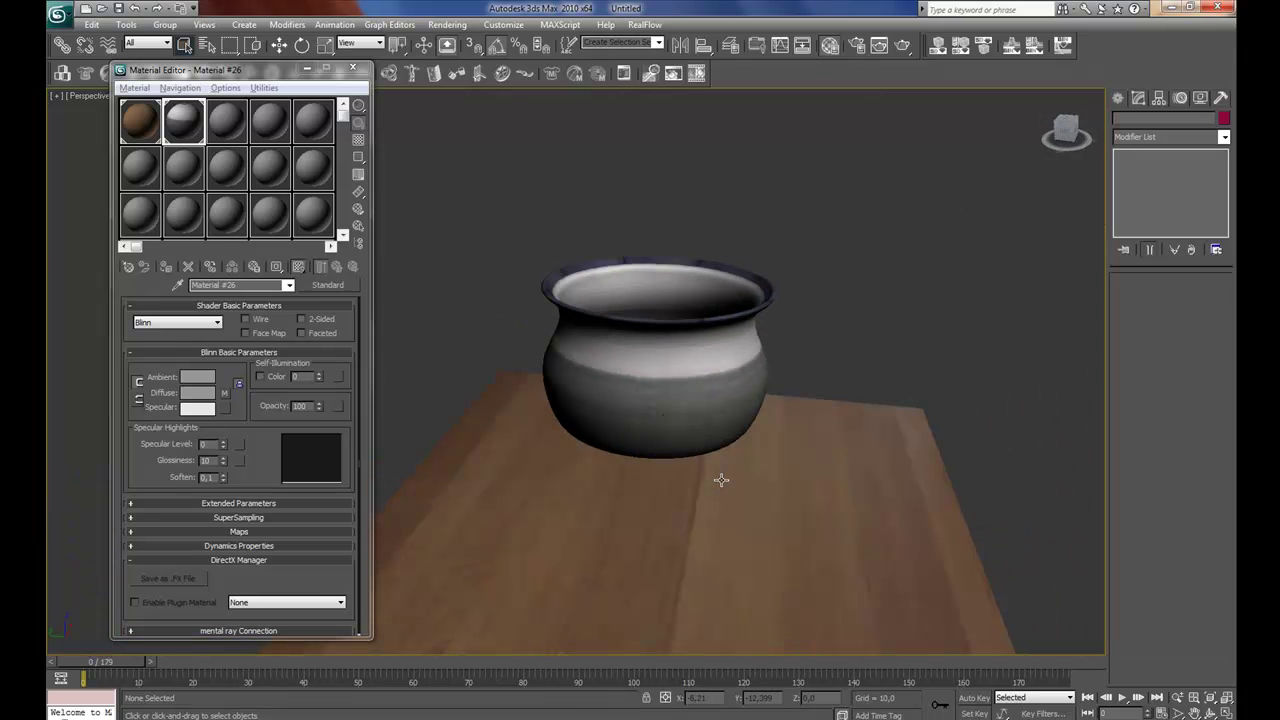
Scale the pot's UVW Mapping gizmo to about 111% along its vertical axis to shift the dark band off the rim
{"action": "left_click", "coordinate": [686, 409]}
{"action": "middle_click_drag", "start_coordinate": [694, 417], "coordinate": [700, 330], "text": "alt"}
{"action": "scroll", "coordinate": [677, 374], "scroll_direction": "up", "scroll_amount": 4}
{"action": "middle_click_drag", "start_coordinate": [794, 429], "coordinate": [723, 450]}
{"action": "scroll", "coordinate": [730, 466], "scroll_direction": "up", "scroll_amount": 3}
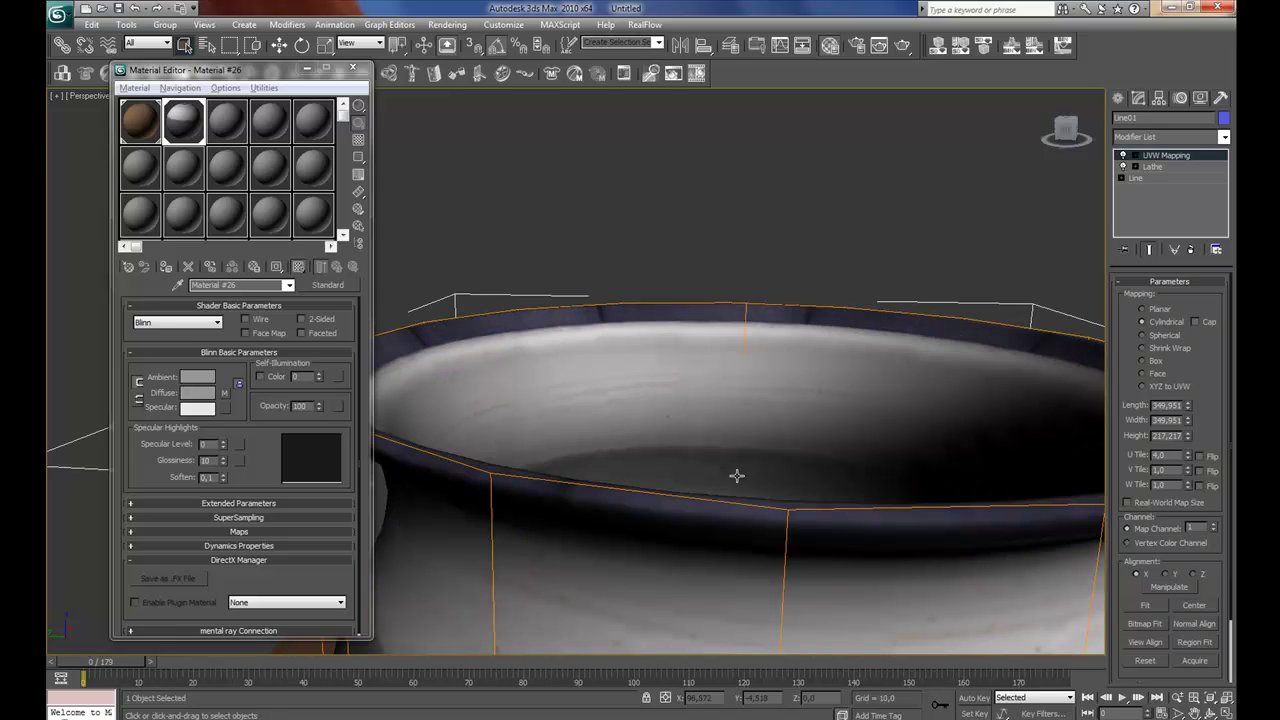
{"action": "scroll", "coordinate": [734, 486], "scroll_direction": "down", "scroll_amount": 1}
{"action": "middle_click_drag", "start_coordinate": [746, 511], "coordinate": [718, 516], "text": "alt"}
{"action": "left_click", "coordinate": [1136, 156]}
{"action": "left_click", "coordinate": [1160, 167]}
{"action": "key", "text": "w"}
{"action": "middle_click_drag", "start_coordinate": [762, 561], "coordinate": [764, 530], "text": "alt"}
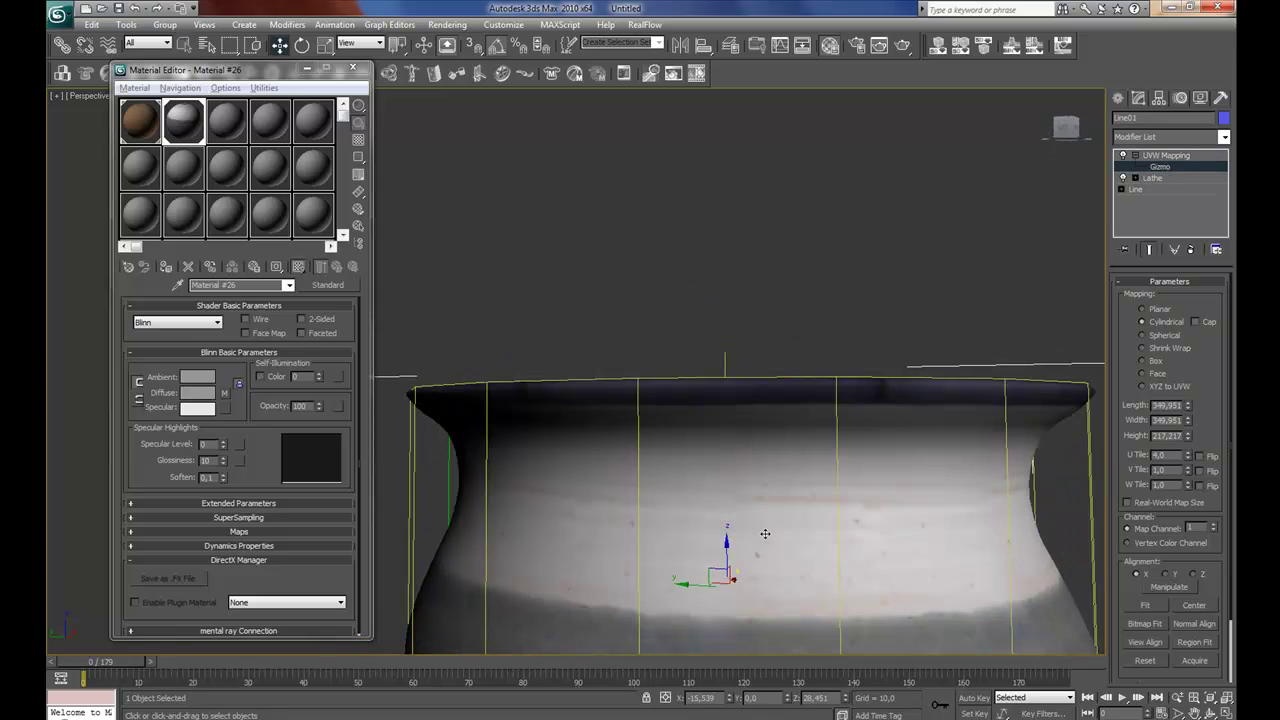
{"action": "scroll", "coordinate": [751, 480], "scroll_direction": "down", "scroll_amount": 6}
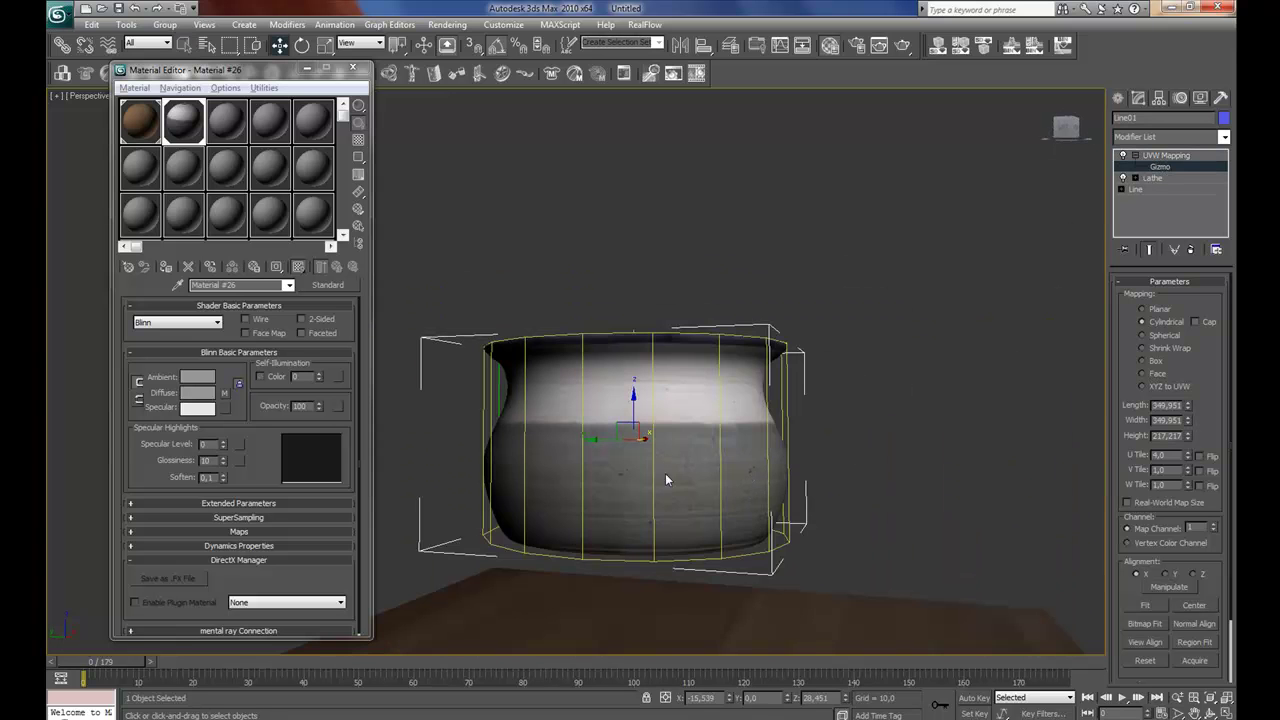
{"action": "key", "text": "r"}
{"action": "left_click_drag", "start_coordinate": [634, 489], "coordinate": [633, 492]}
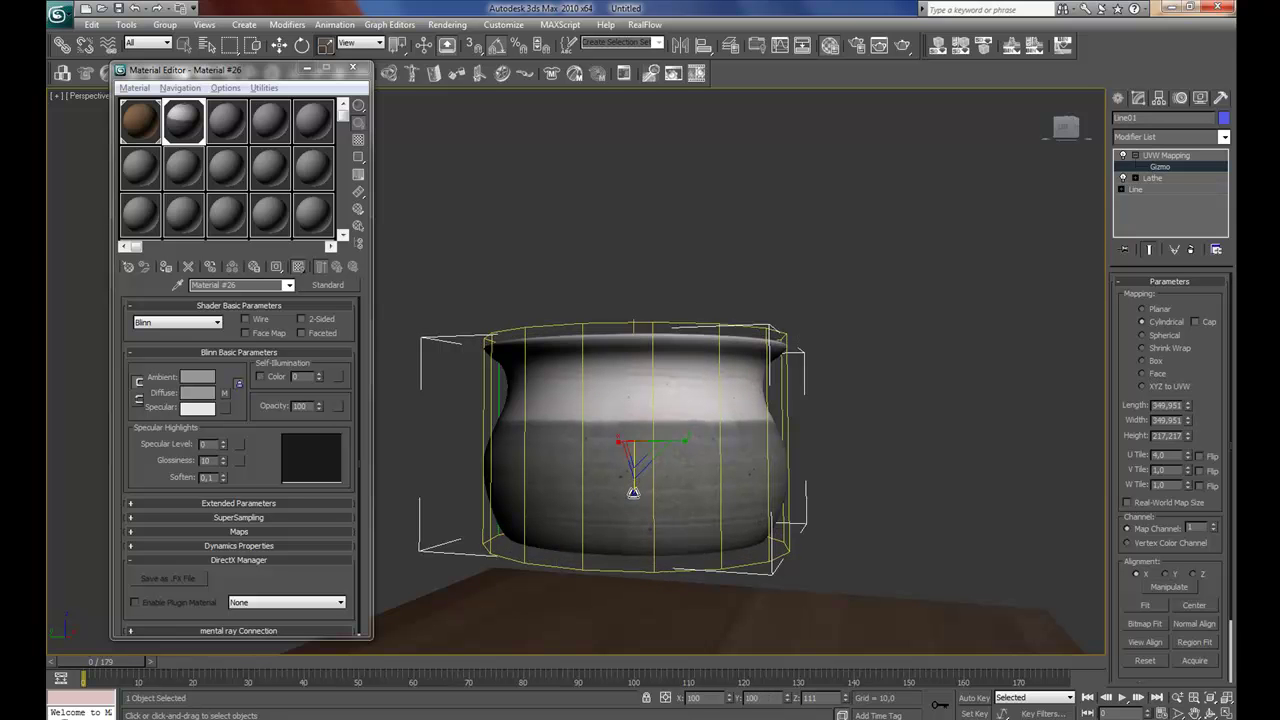
{"action": "key", "text": "w"}
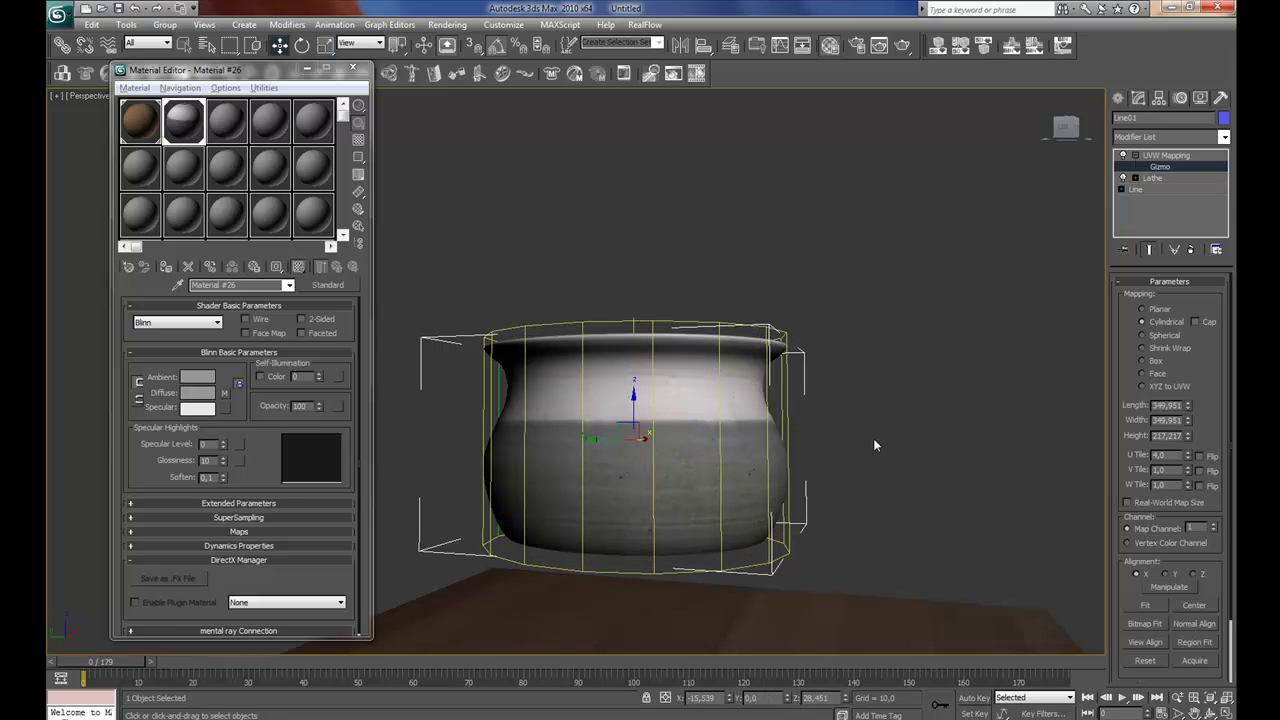
Check the pot's adjusted mapping from several angles, leave gizmo editing and deselect the pot
{"action": "middle_click_drag", "start_coordinate": [847, 456], "coordinate": [794, 560], "text": "alt"}
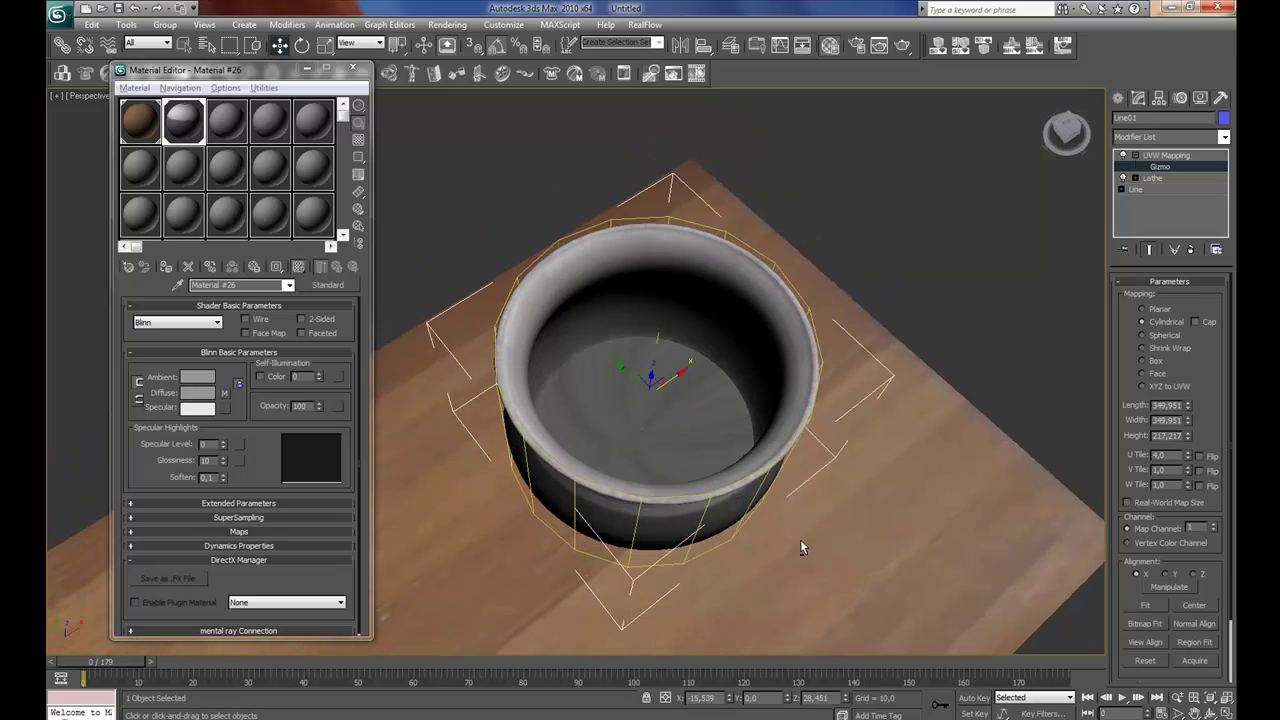
{"action": "middle_click_drag", "start_coordinate": [658, 463], "coordinate": [696, 509], "text": "alt"}
{"action": "scroll", "coordinate": [1009, 436], "scroll_direction": "down", "scroll_amount": 1}
{"action": "middle_click_drag", "start_coordinate": [660, 437], "coordinate": [650, 400], "text": "alt"}
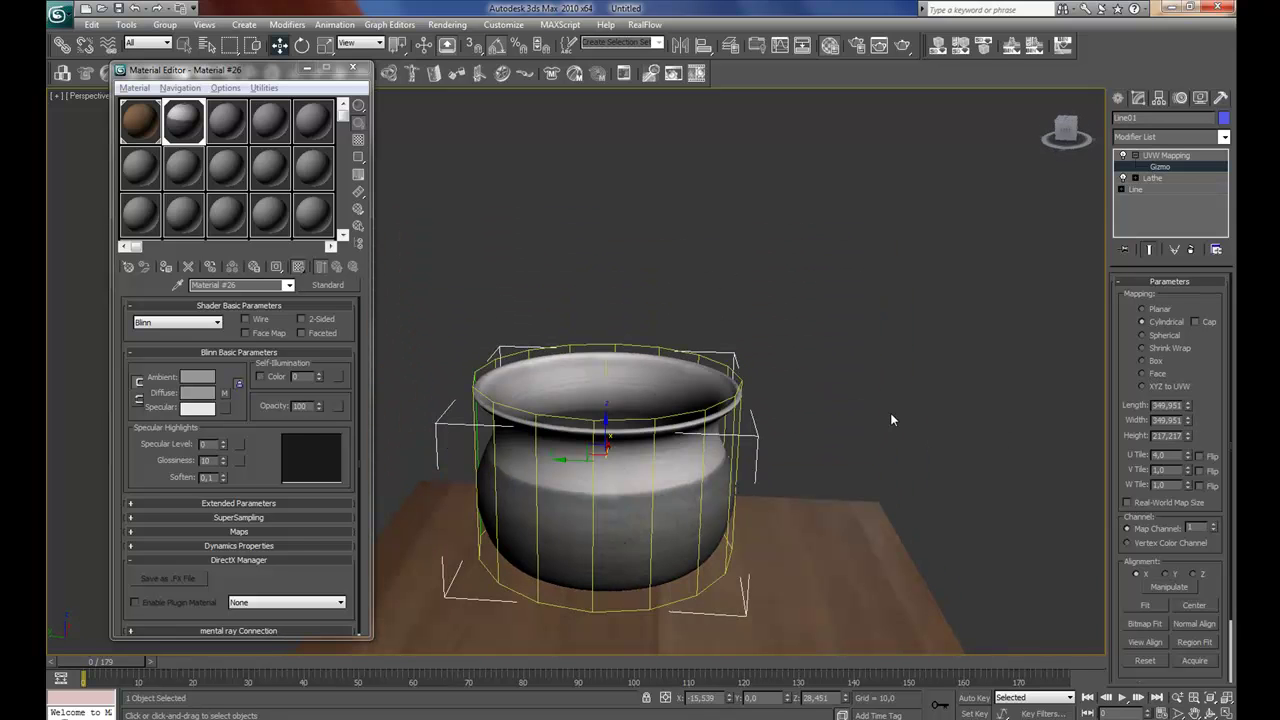
{"action": "left_click", "coordinate": [1172, 156]}
{"action": "left_click", "coordinate": [1137, 157]}
{"action": "left_click", "coordinate": [895, 492]}
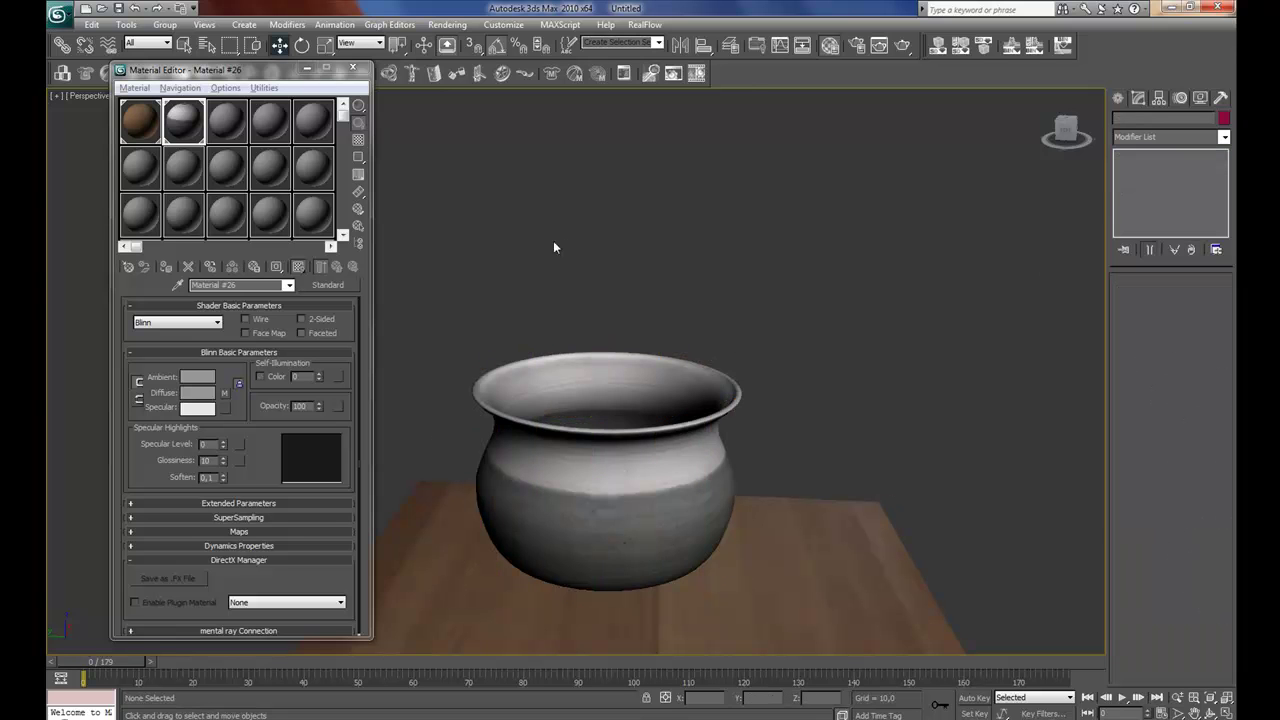
{"action": "middle_click_drag", "start_coordinate": [826, 389], "coordinate": [841, 374]}
{"action": "middle_click_drag", "start_coordinate": [813, 453], "coordinate": [854, 404]}
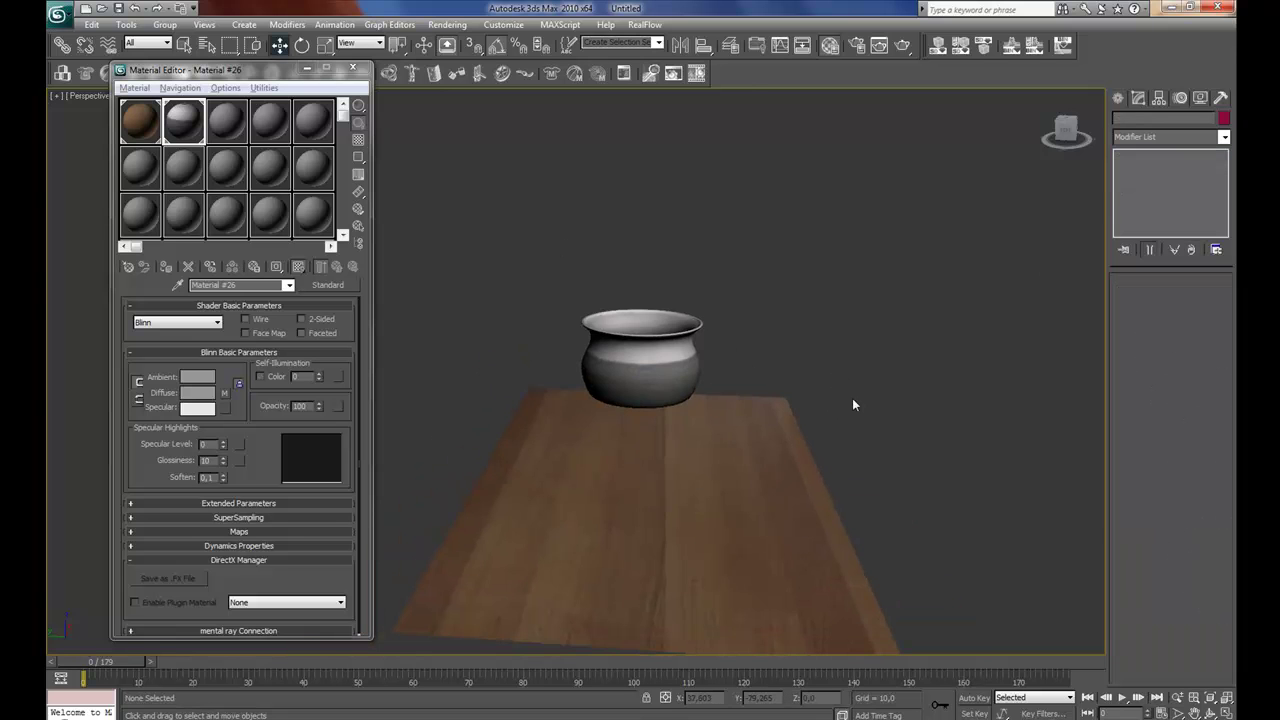
{"action": "key", "text": "super+d"}
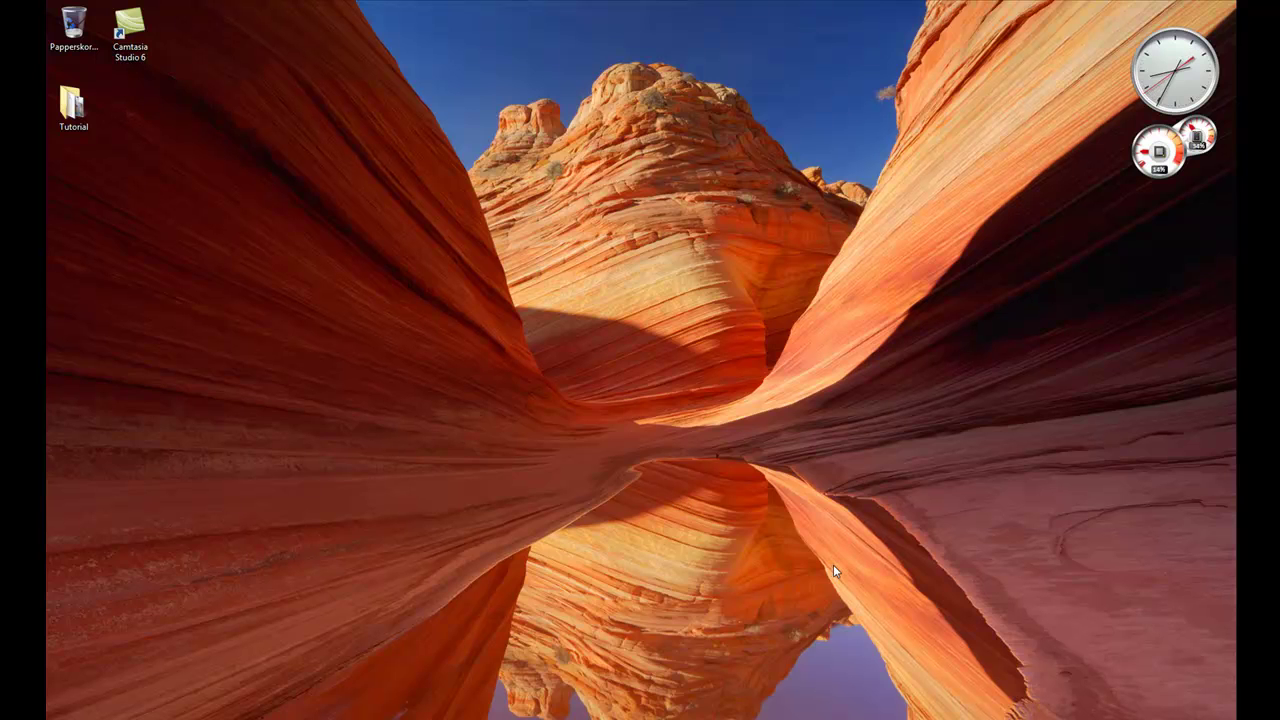
{"action": "key", "text": "super+d"}
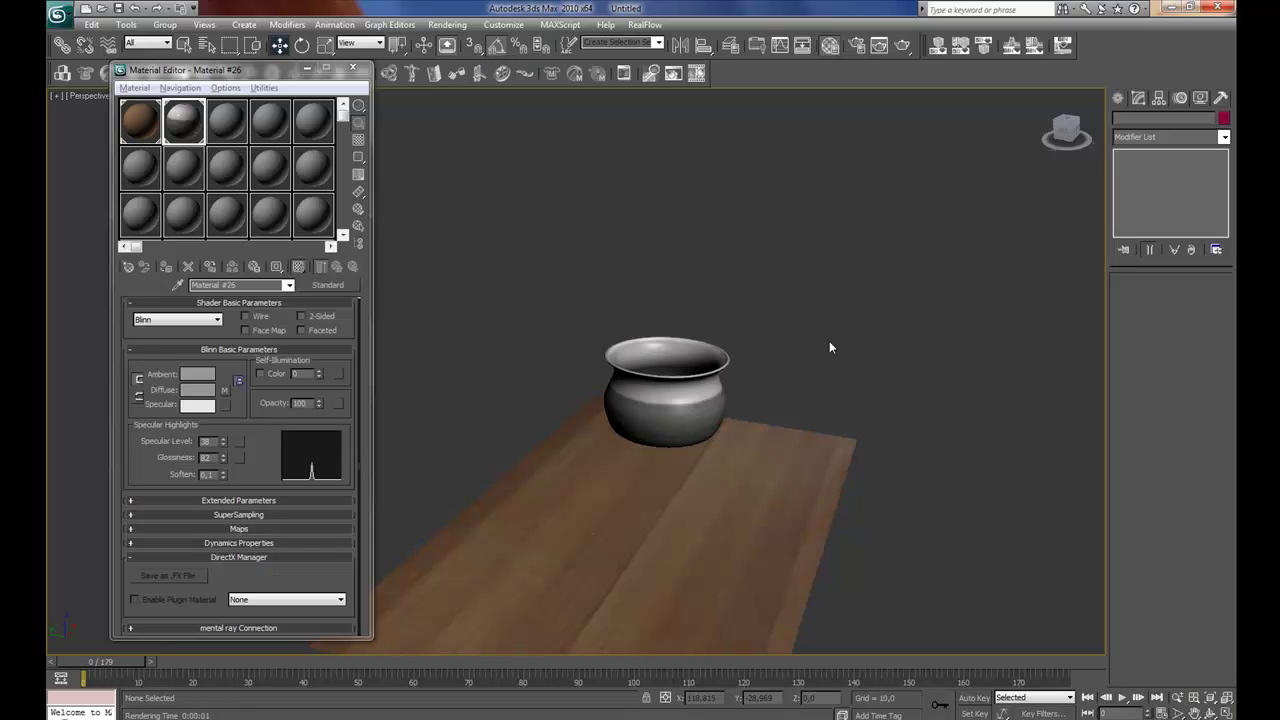
Render the Perspective view, inspect the specular highlight inside the pot, and close the render to examine the pot in the viewport
{"action": "left_click", "coordinate": [903, 47]}
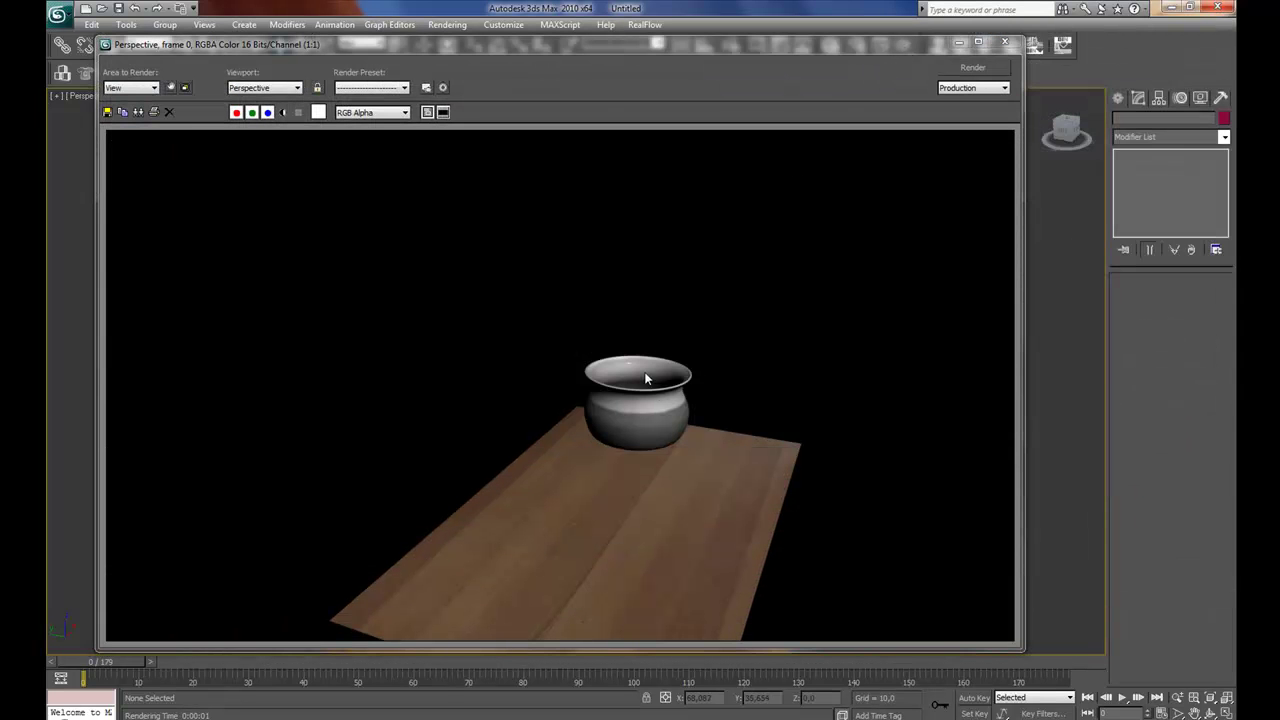
{"action": "scroll", "coordinate": [641, 370], "scroll_direction": "up", "scroll_amount": 3}
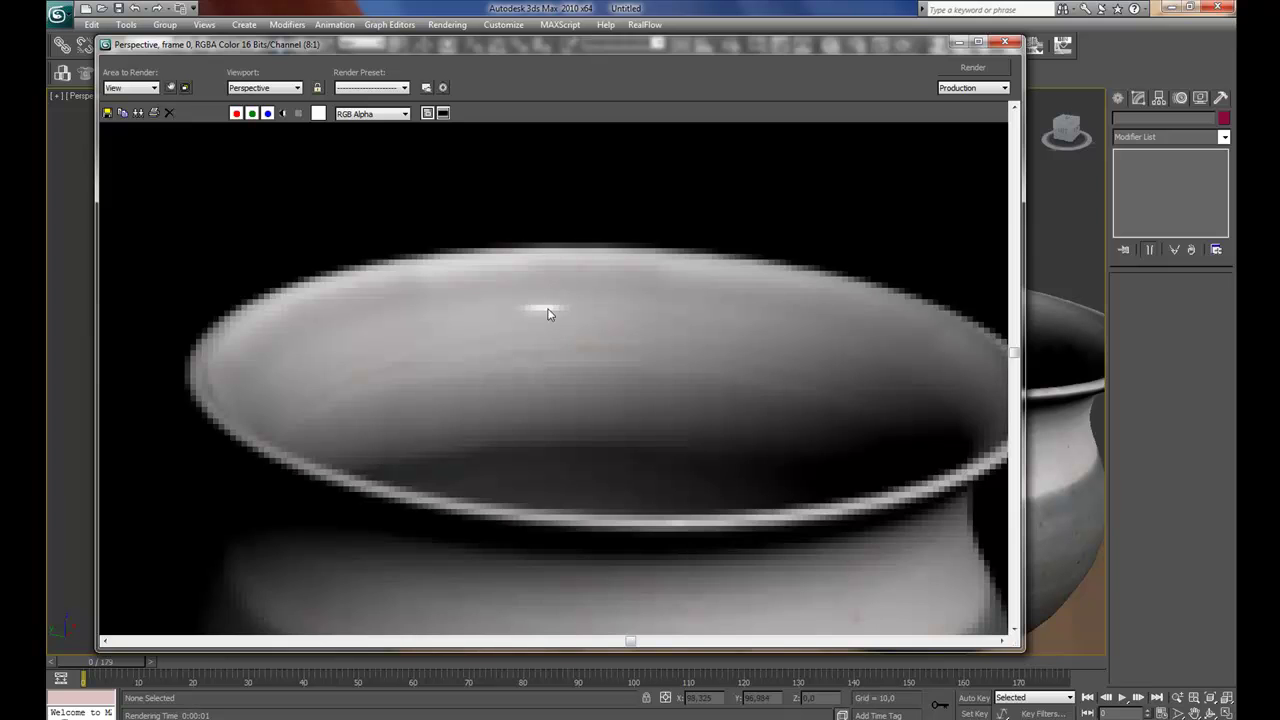
{"action": "scroll", "coordinate": [528, 317], "scroll_direction": "down", "scroll_amount": 3}
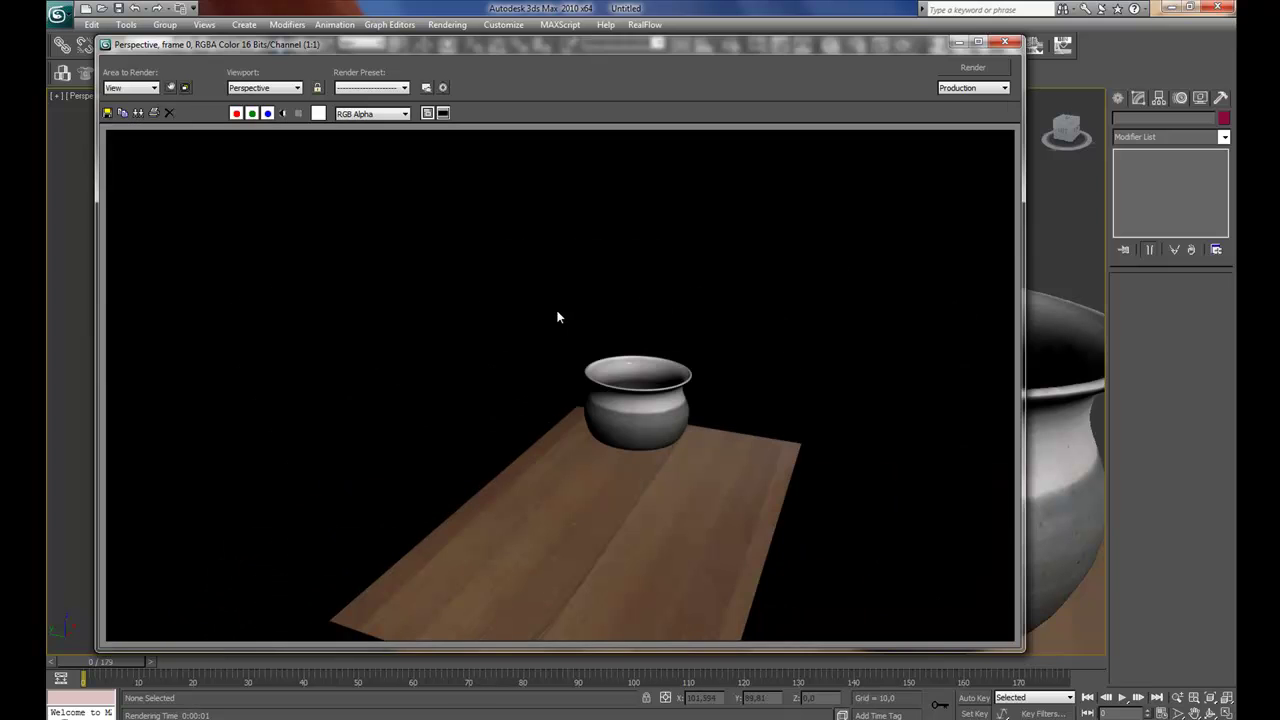
{"action": "left_click", "coordinate": [1005, 42]}
{"action": "middle_click_drag", "start_coordinate": [720, 543], "coordinate": [595, 530]}
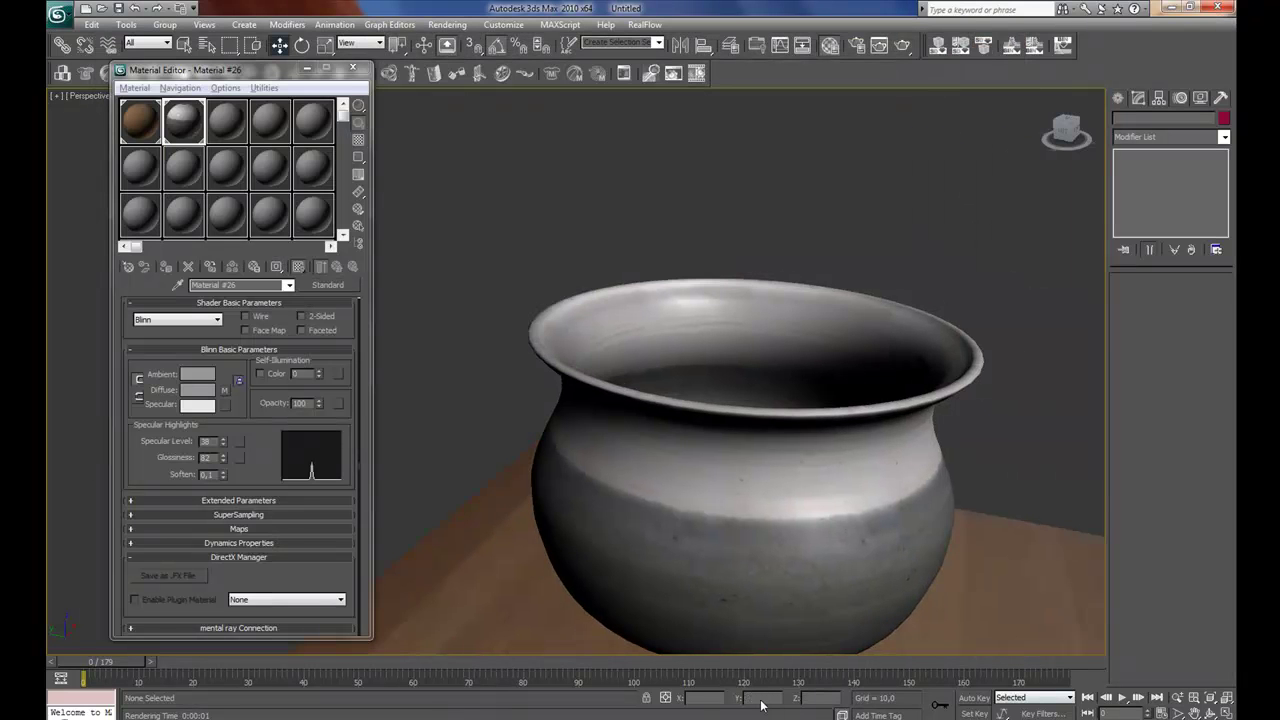
{"action": "middle_click_drag", "start_coordinate": [678, 501], "coordinate": [737, 529], "text": "alt"}
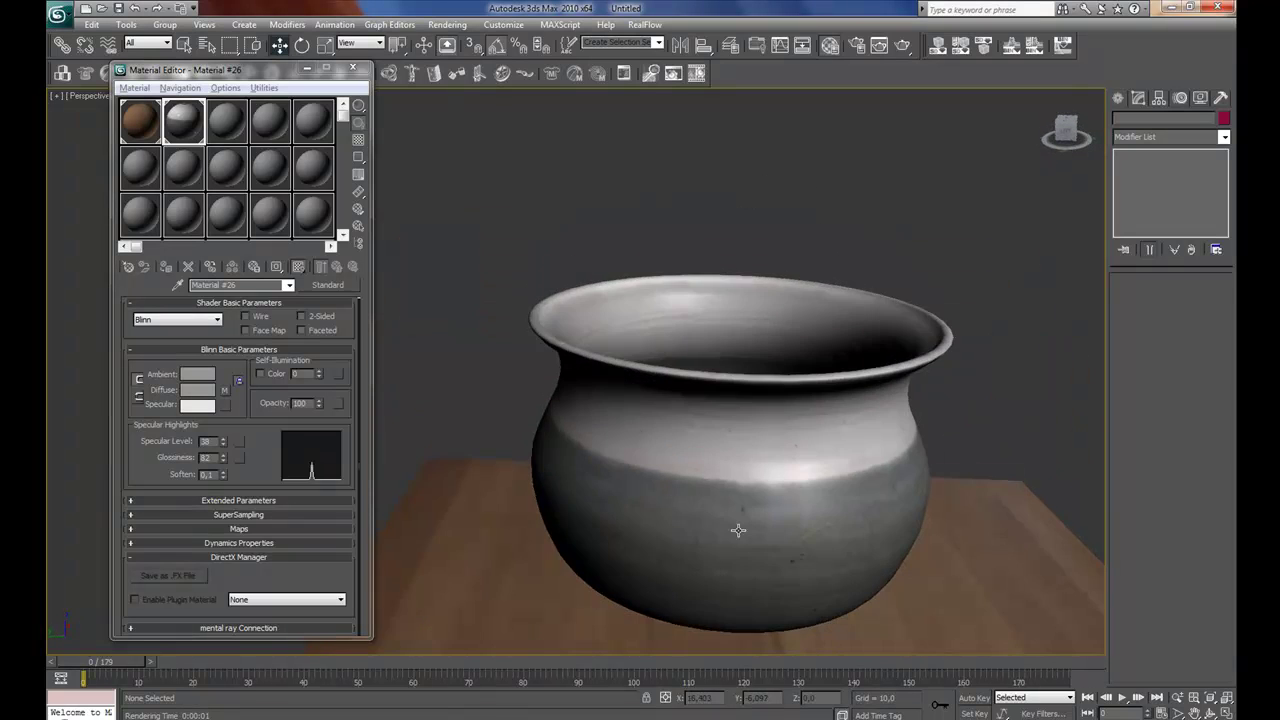
{"action": "scroll", "coordinate": [715, 505], "scroll_direction": "down", "scroll_amount": 3}
Minimise the Material Editor and open the reference clip Table.mov from the Tutorial folder in Windows Explorer
{"action": "left_click", "coordinate": [307, 69]}
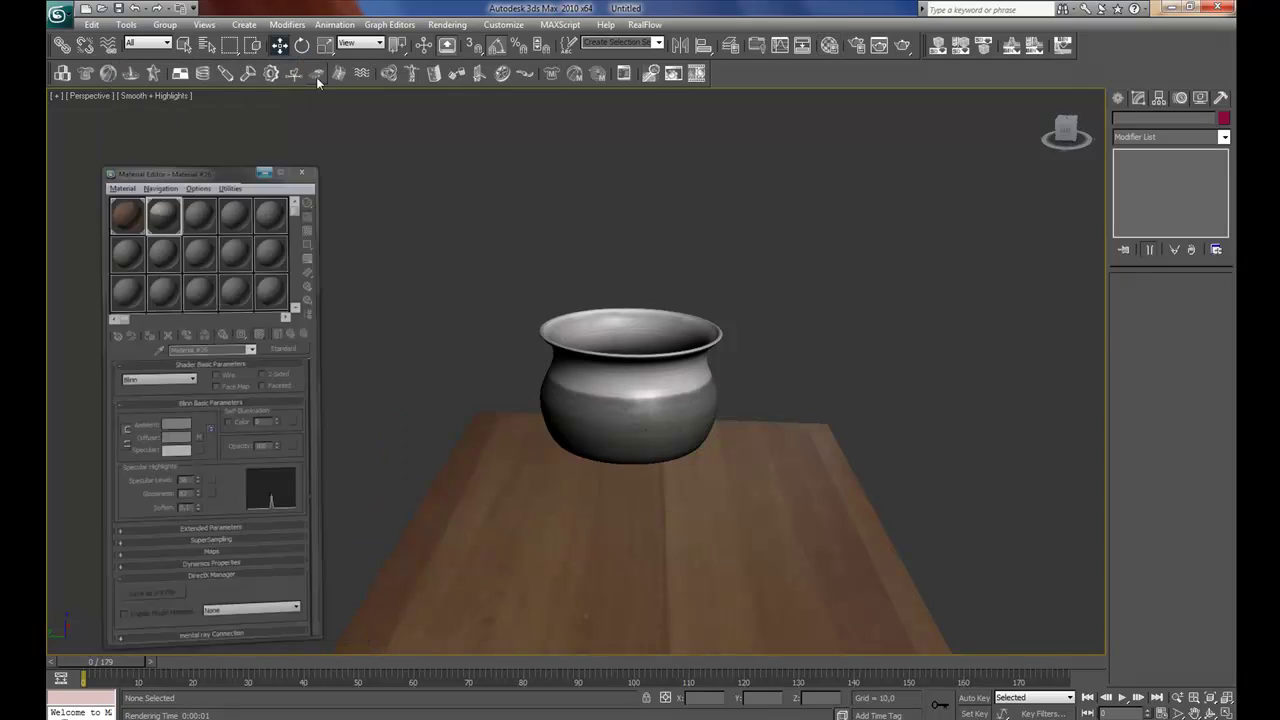
{"action": "middle_click_drag", "start_coordinate": [653, 439], "coordinate": [640, 423]}
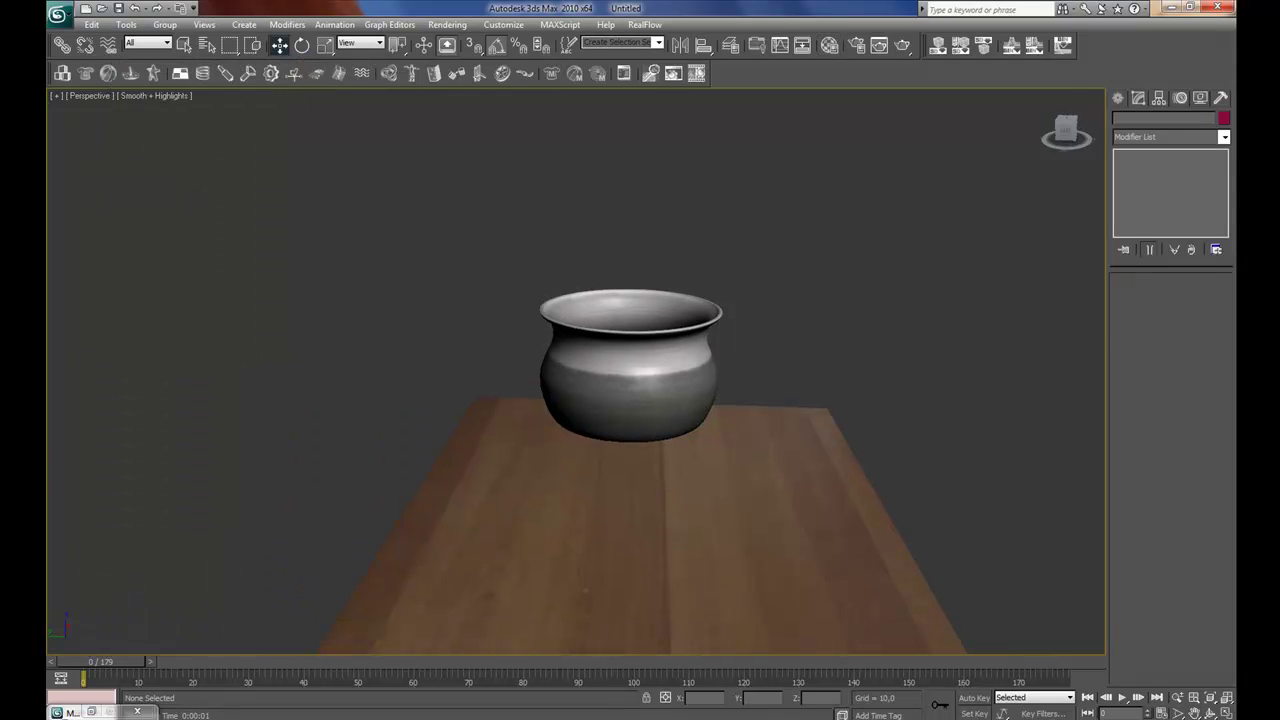
{"action": "left_click", "coordinate": [620, 718]}
{"action": "left_click", "coordinate": [780, 230]}
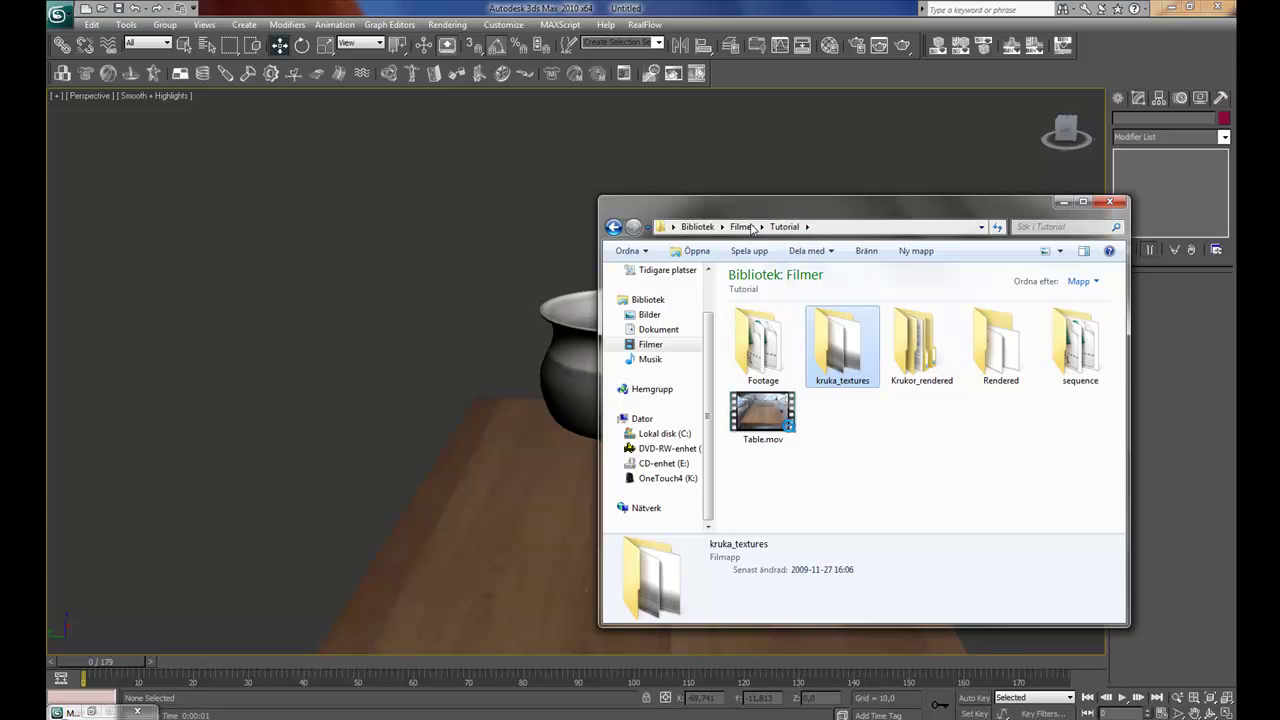
{"action": "left_click", "coordinate": [1064, 202]}
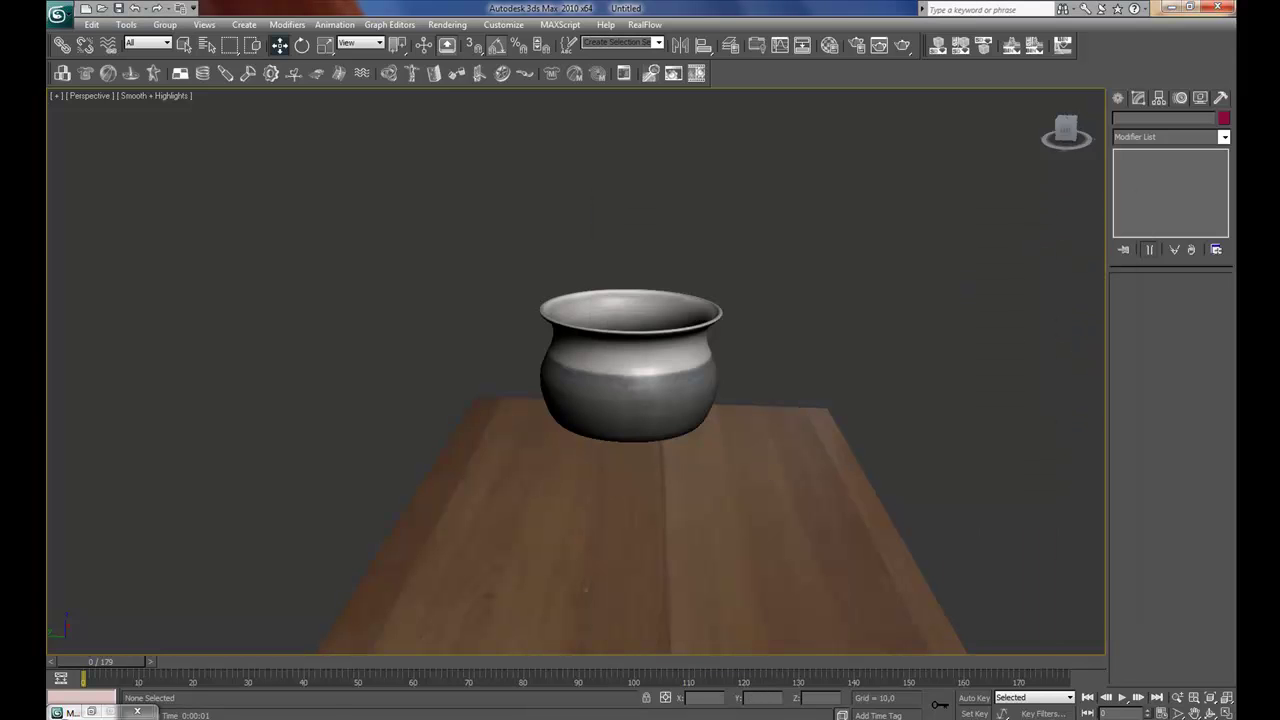
{"action": "key", "text": "alt+Tab"}
{"action": "left_click", "coordinate": [596, 202]}
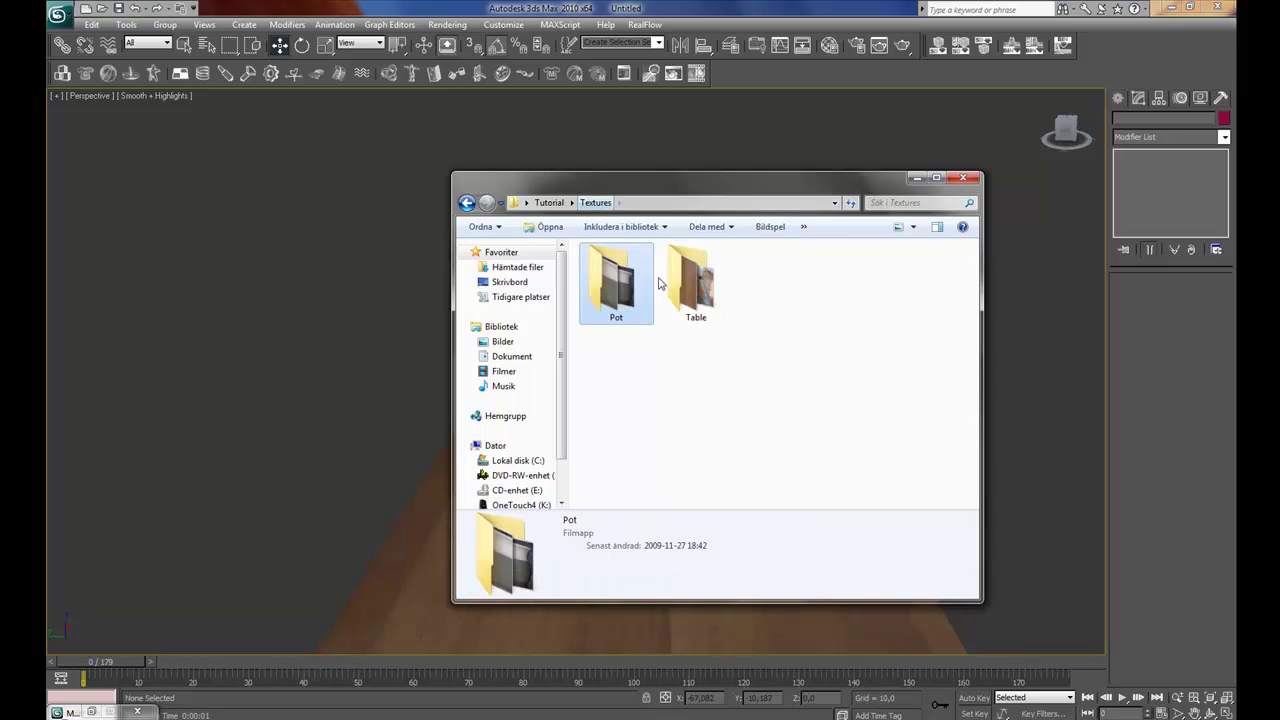
{"action": "key", "text": "alt+Up"}
{"action": "left_click", "coordinate": [875, 283]}
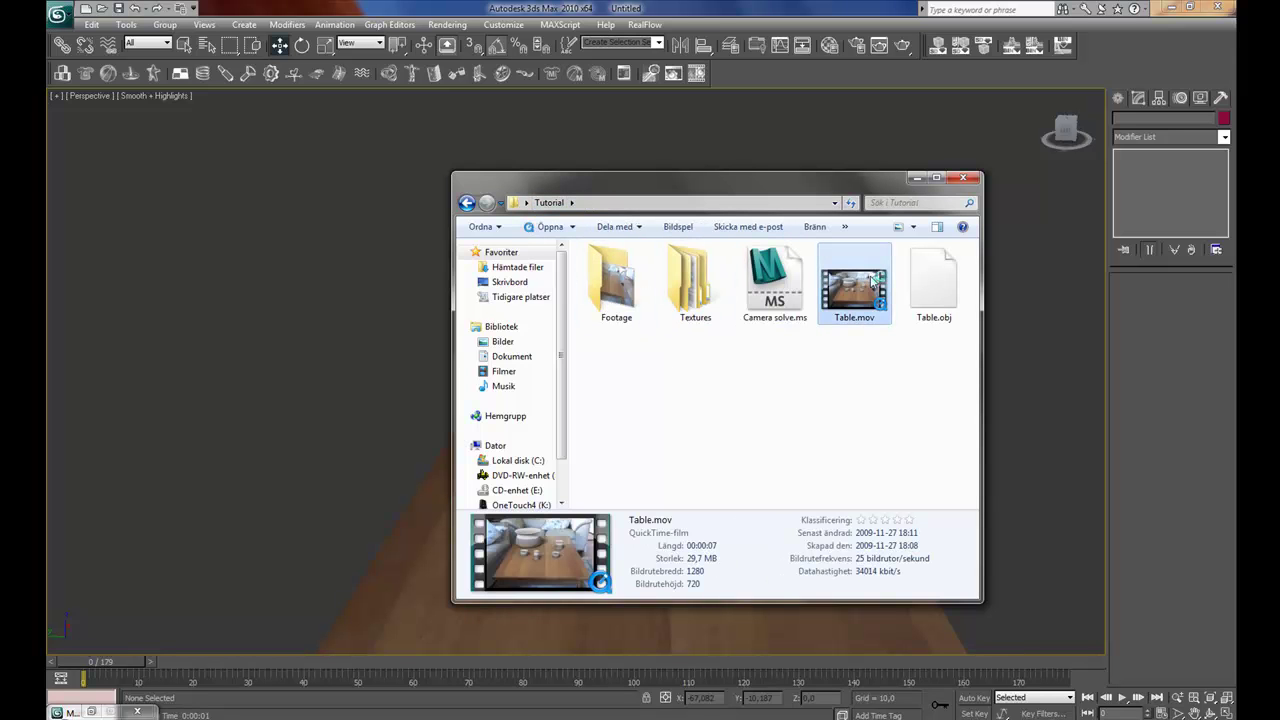
{"action": "left_click", "coordinate": [917, 178]}
Scrub through the first three seconds of Table.mov to examine the pots on the table, and close the clip
{"action": "middle_click_drag", "start_coordinate": [681, 391], "coordinate": [651, 370]}
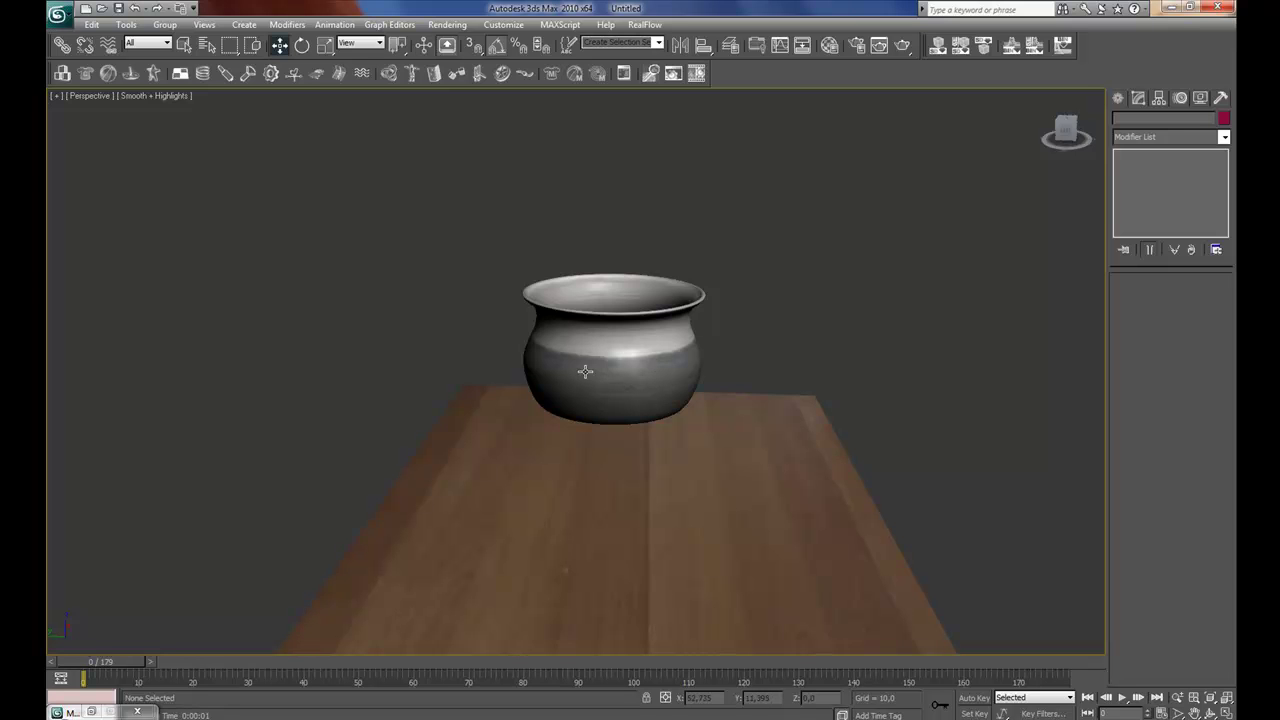
{"action": "middle_click_drag", "start_coordinate": [617, 486], "coordinate": [677, 451]}
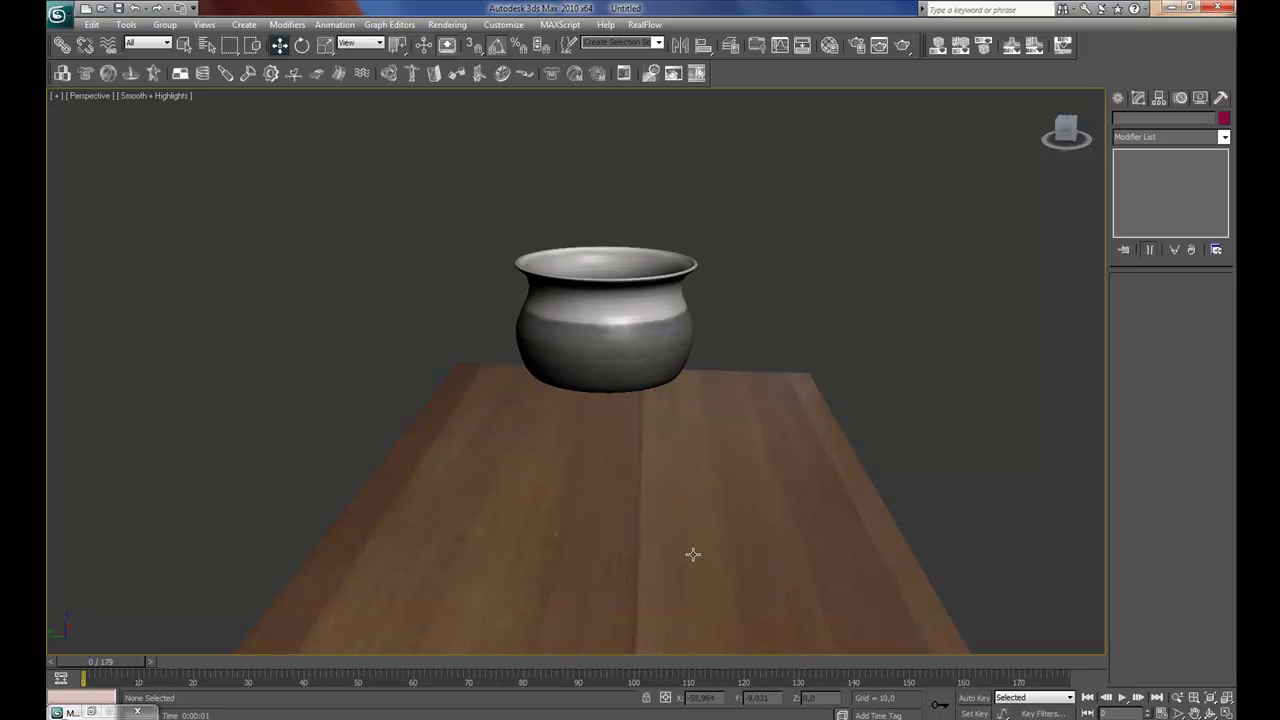
{"action": "left_click", "coordinate": [806, 718]}
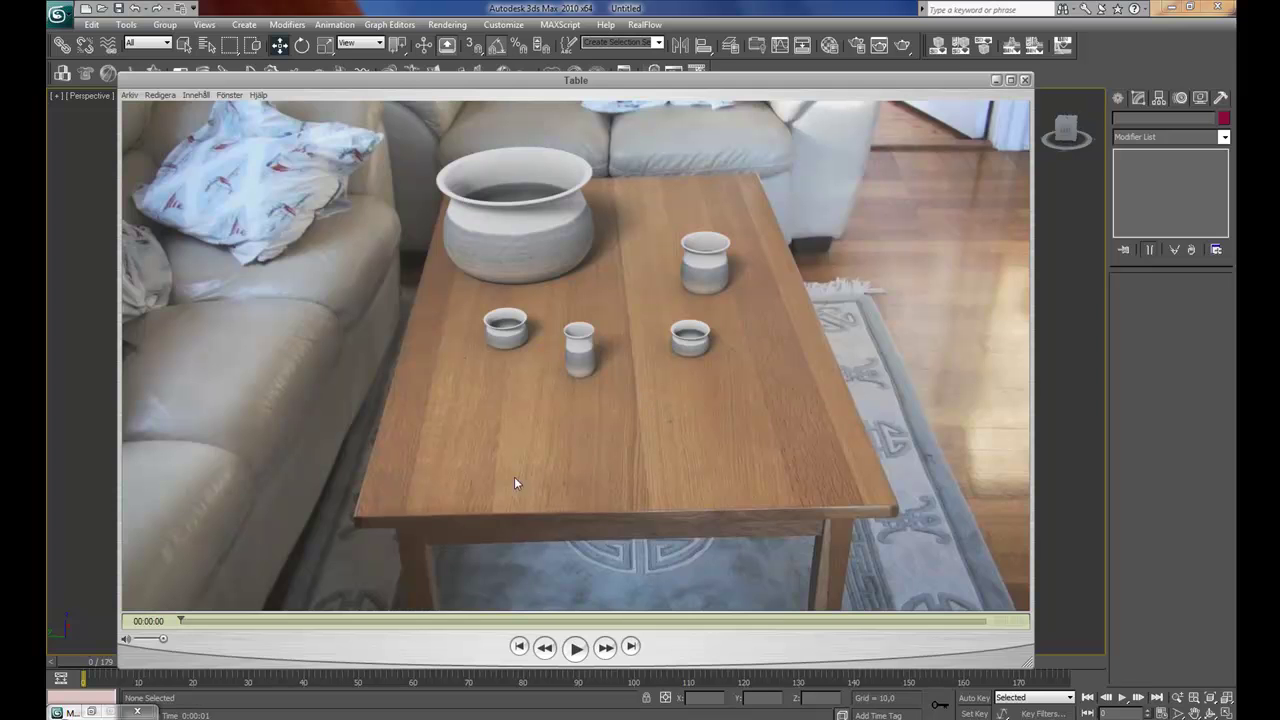
{"action": "left_click_drag", "start_coordinate": [198, 618], "coordinate": [418, 600]}
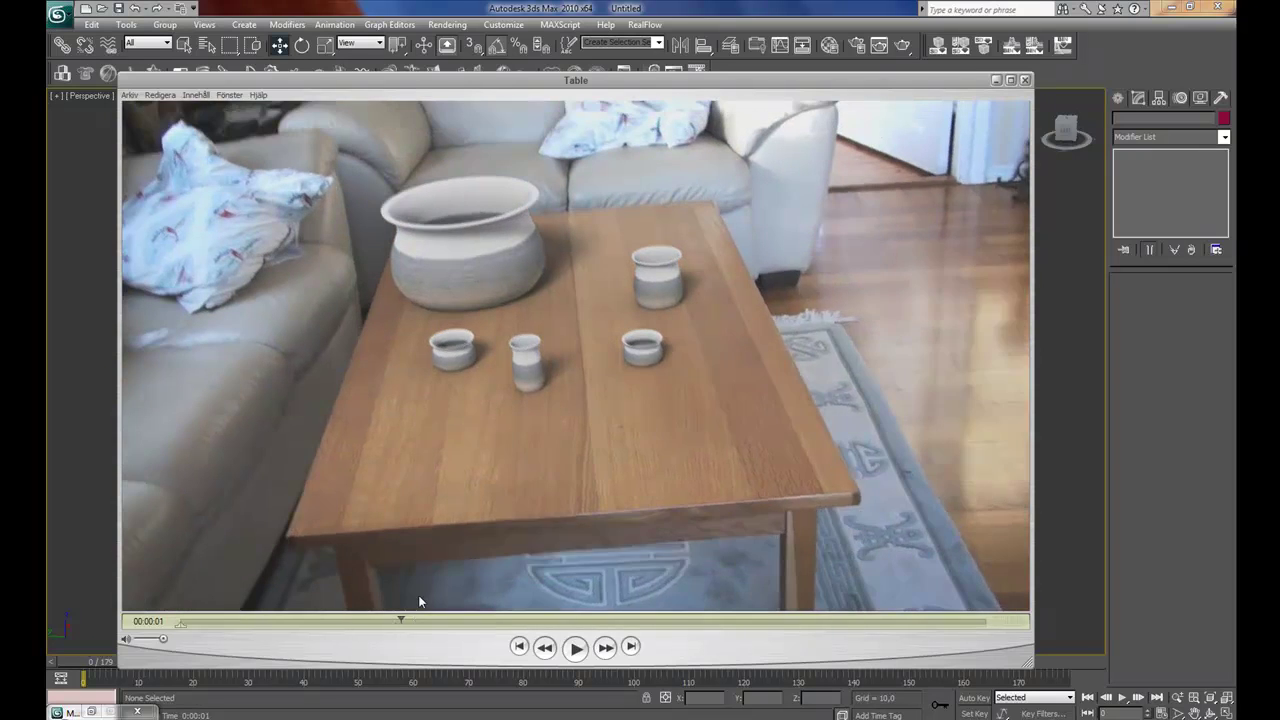
{"action": "left_click_drag", "start_coordinate": [502, 619], "coordinate": [486, 617]}
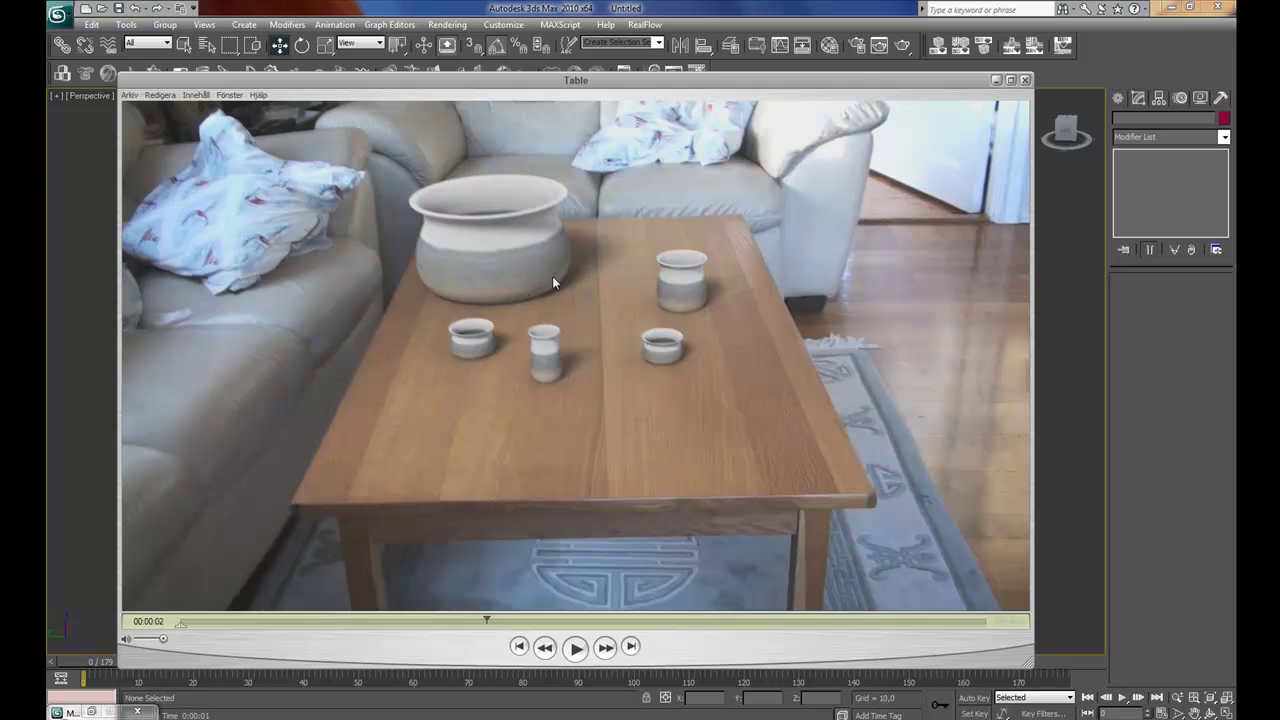
{"action": "left_click_drag", "start_coordinate": [486, 621], "coordinate": [524, 614]}
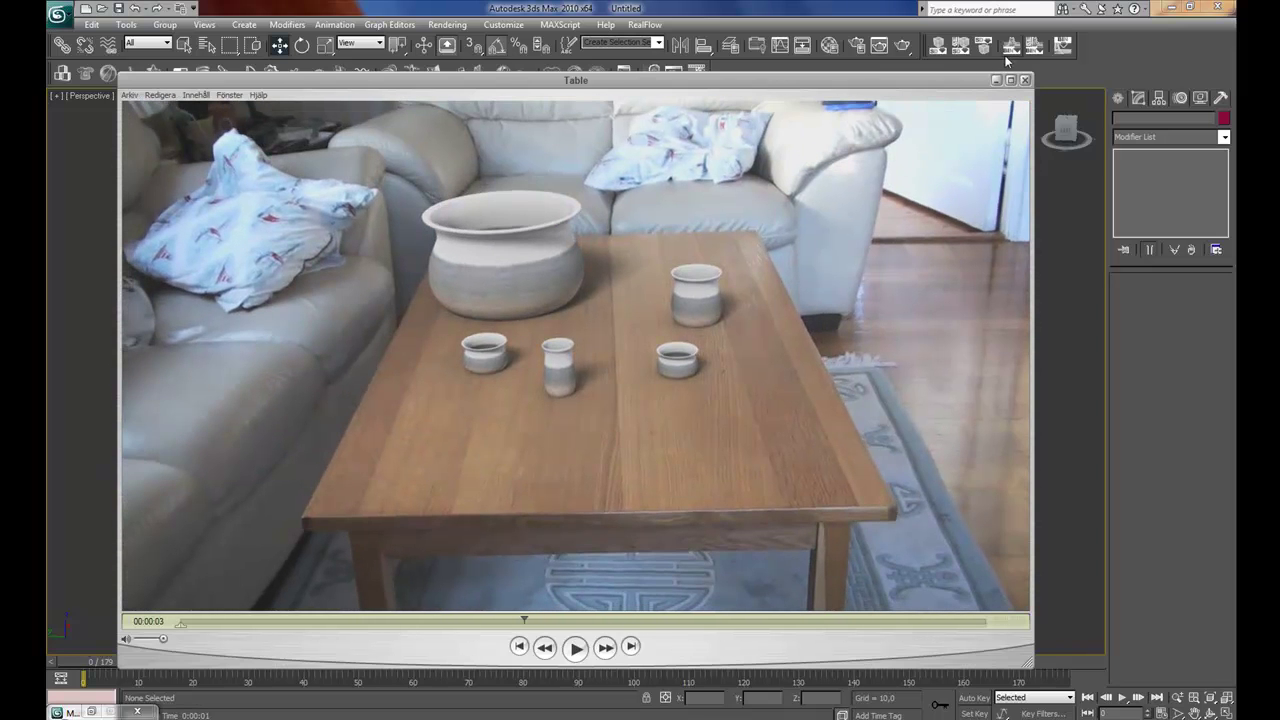
{"action": "left_click", "coordinate": [1024, 80]}
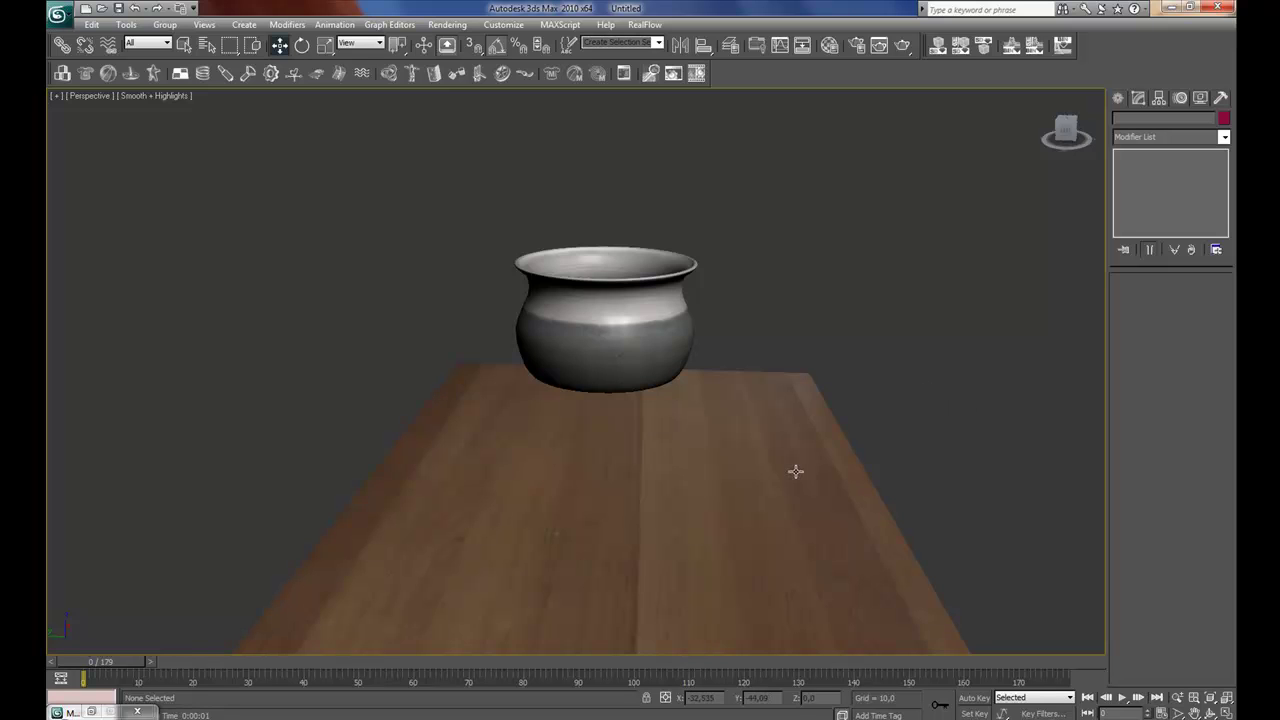
{"action": "middle_click_drag", "start_coordinate": [733, 429], "coordinate": [733, 436], "text": "alt"}
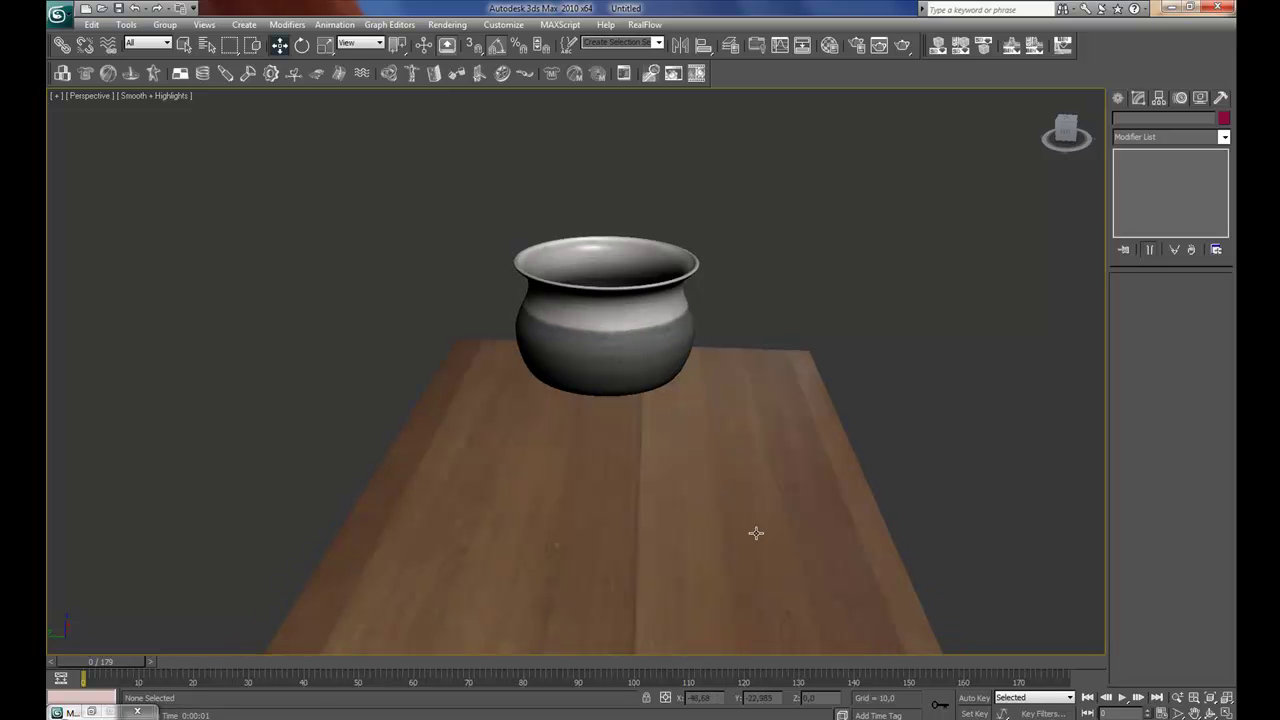
{"action": "mouse_move", "coordinate": [637, 509]}
{"action": "middle_mouse_down", "text": "alt"}
{"action": "mouse_move", "coordinate": [670, 515]}
{"action": "mouse_move", "coordinate": [642, 523]}
{"action": "middle_mouse_up", "text": "alt"}
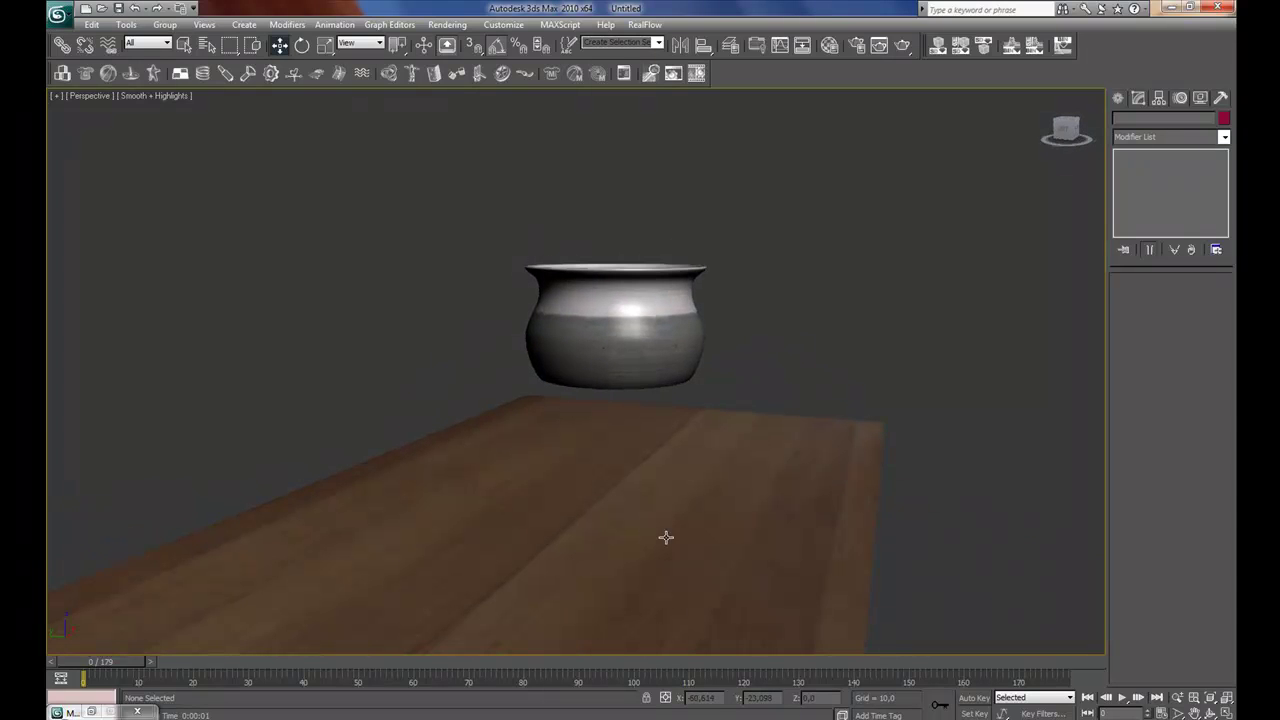
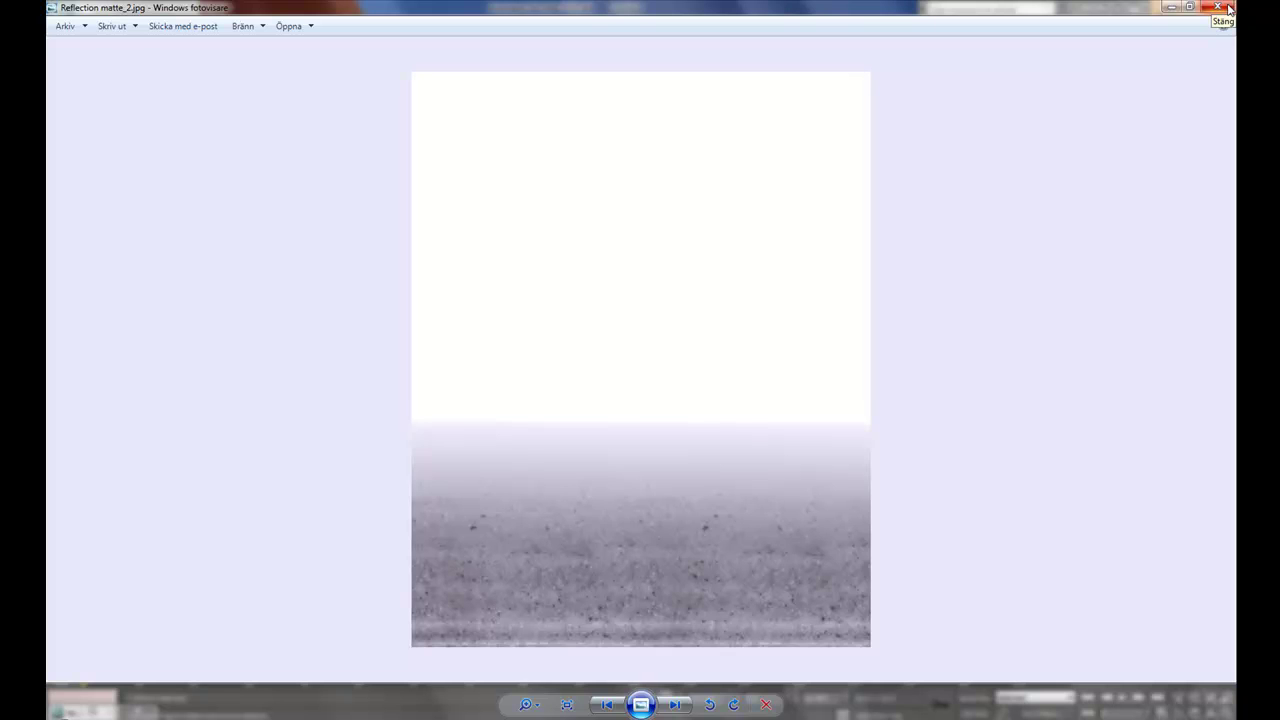
Close the Reflection matte_2.jpg preview and assign a Mask map to the Reflection slot of the pot's material
{"action": "left_click", "coordinate": [1228, 9]}
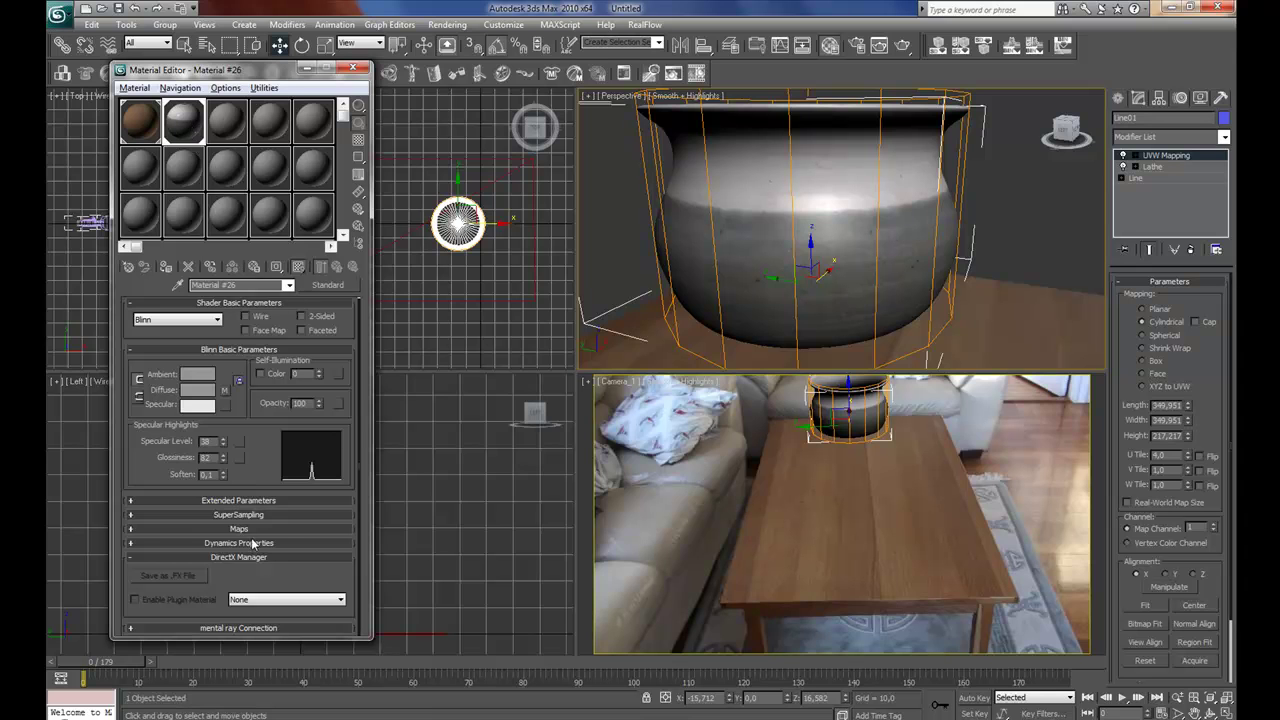
{"action": "left_click", "coordinate": [253, 529]}
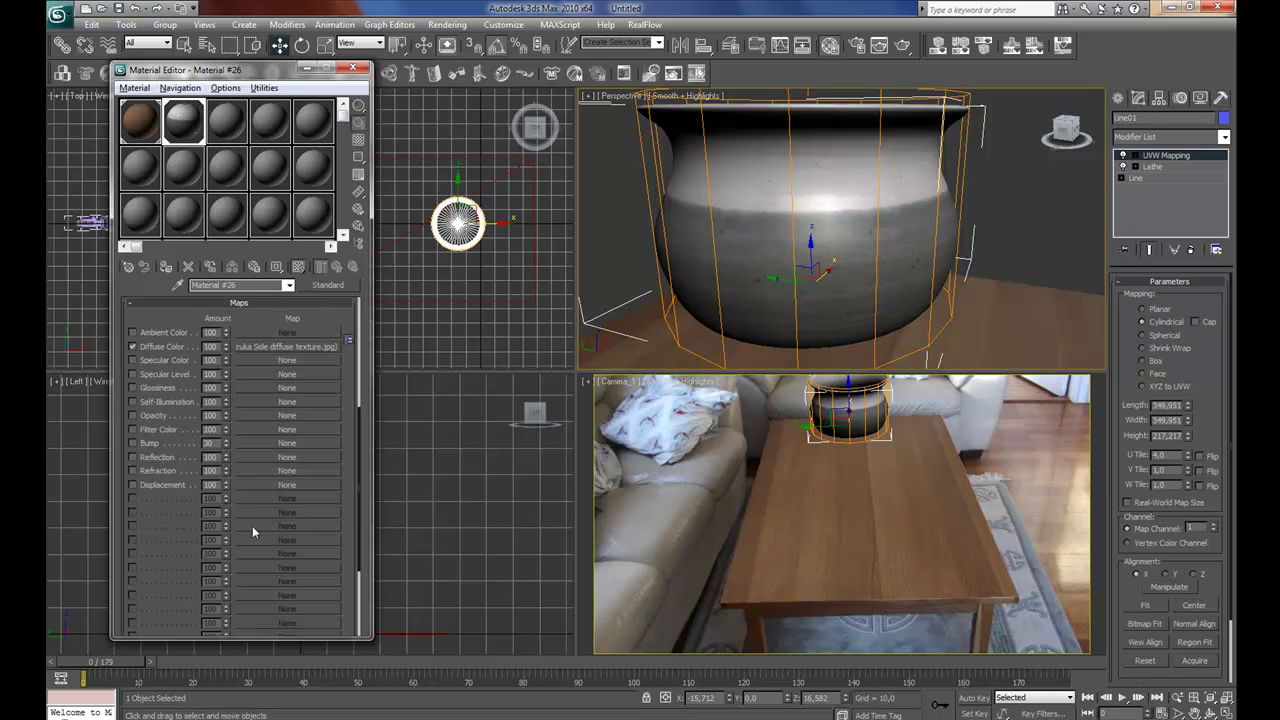
{"action": "left_click", "coordinate": [264, 459]}
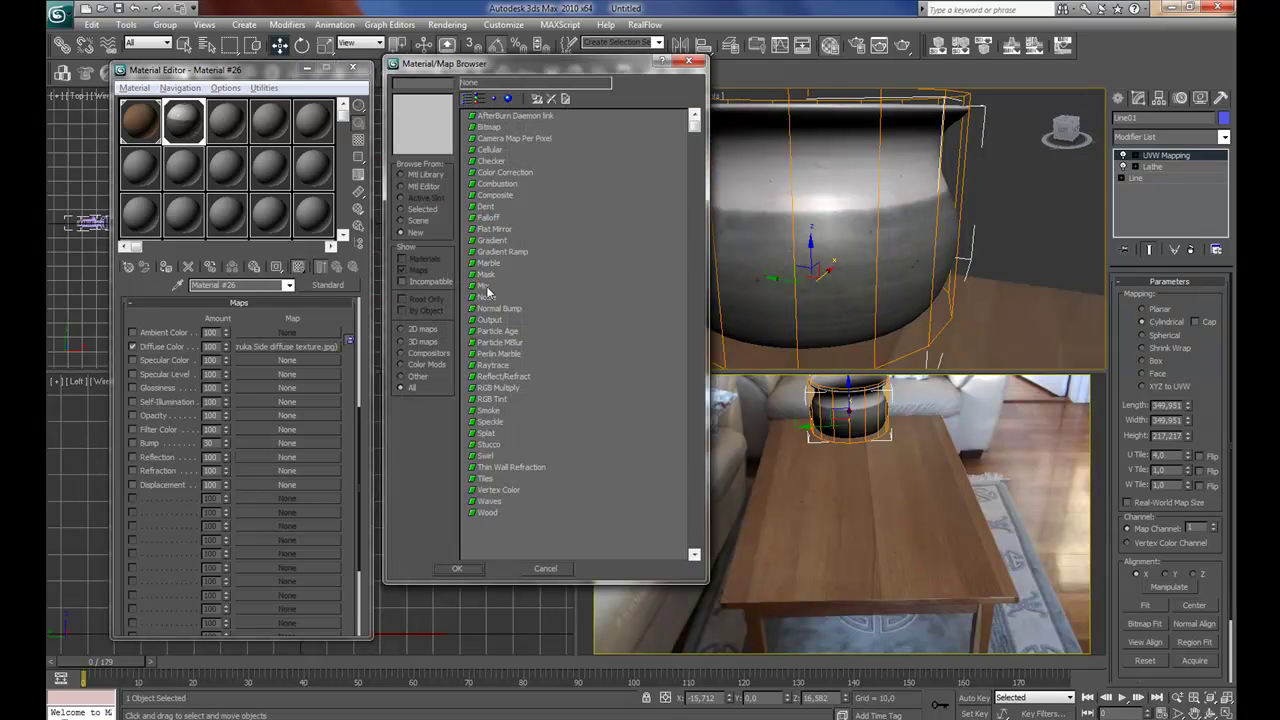
{"action": "left_click", "coordinate": [489, 274]}
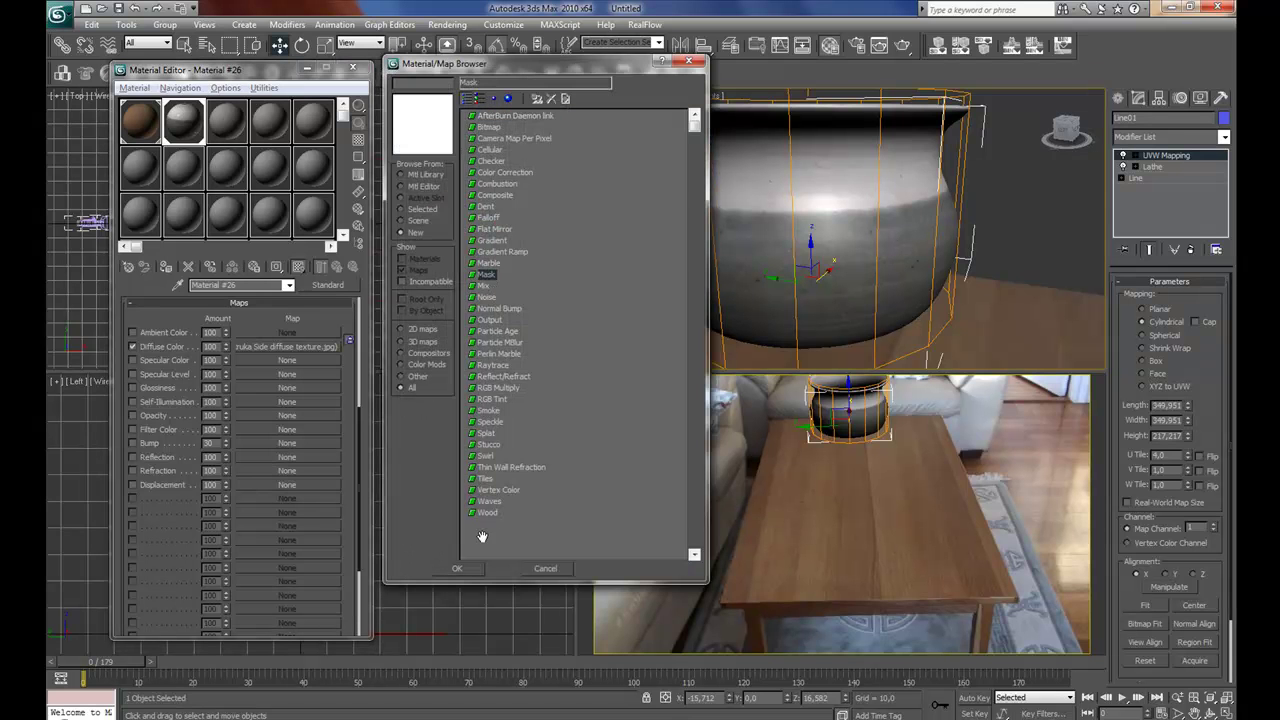
{"action": "left_click", "coordinate": [464, 568]}
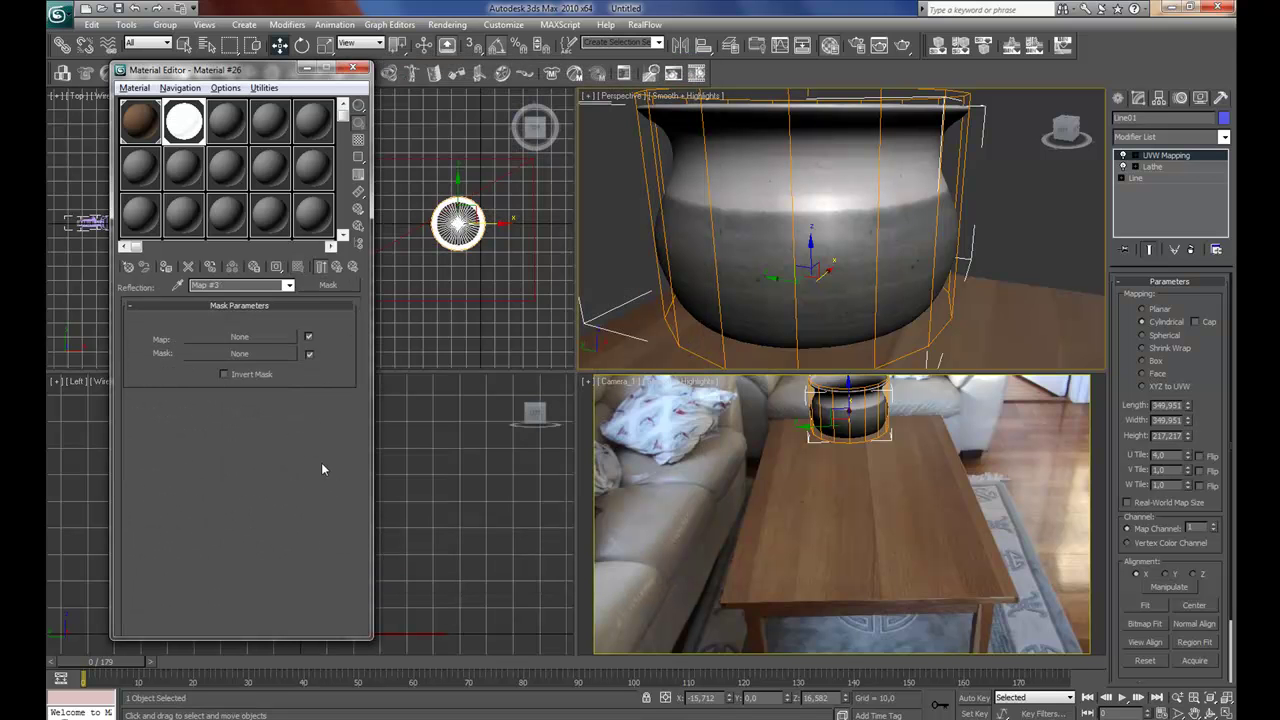
Assign a Raytrace map as the Mask map's source map and return to the mask parameters
{"action": "left_click", "coordinate": [265, 334]}
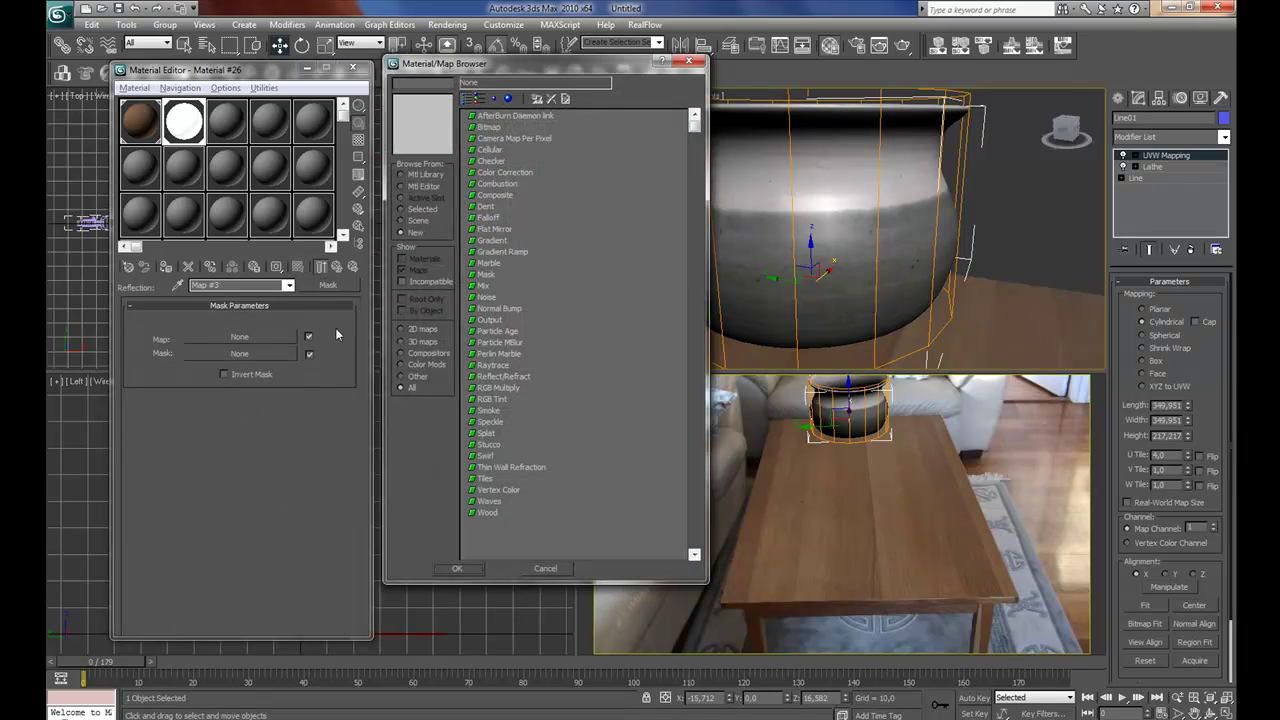
{"action": "left_click", "coordinate": [495, 365]}
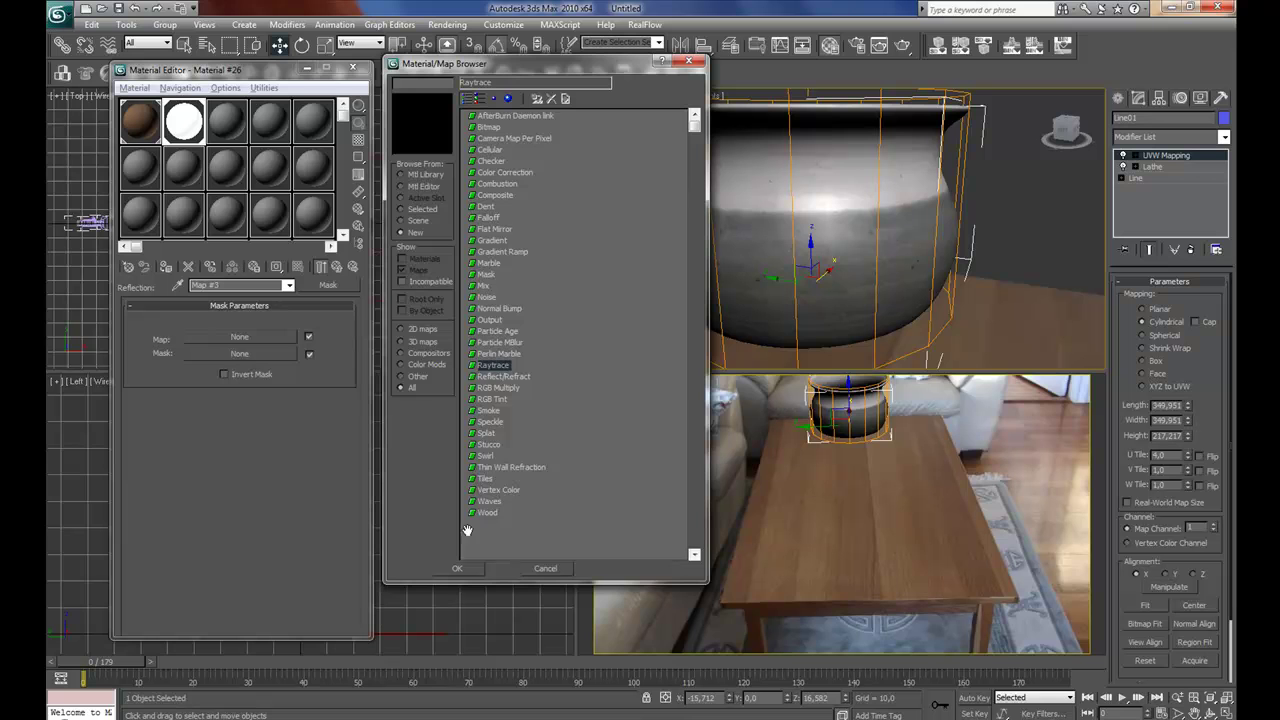
{"action": "left_click", "coordinate": [462, 568]}
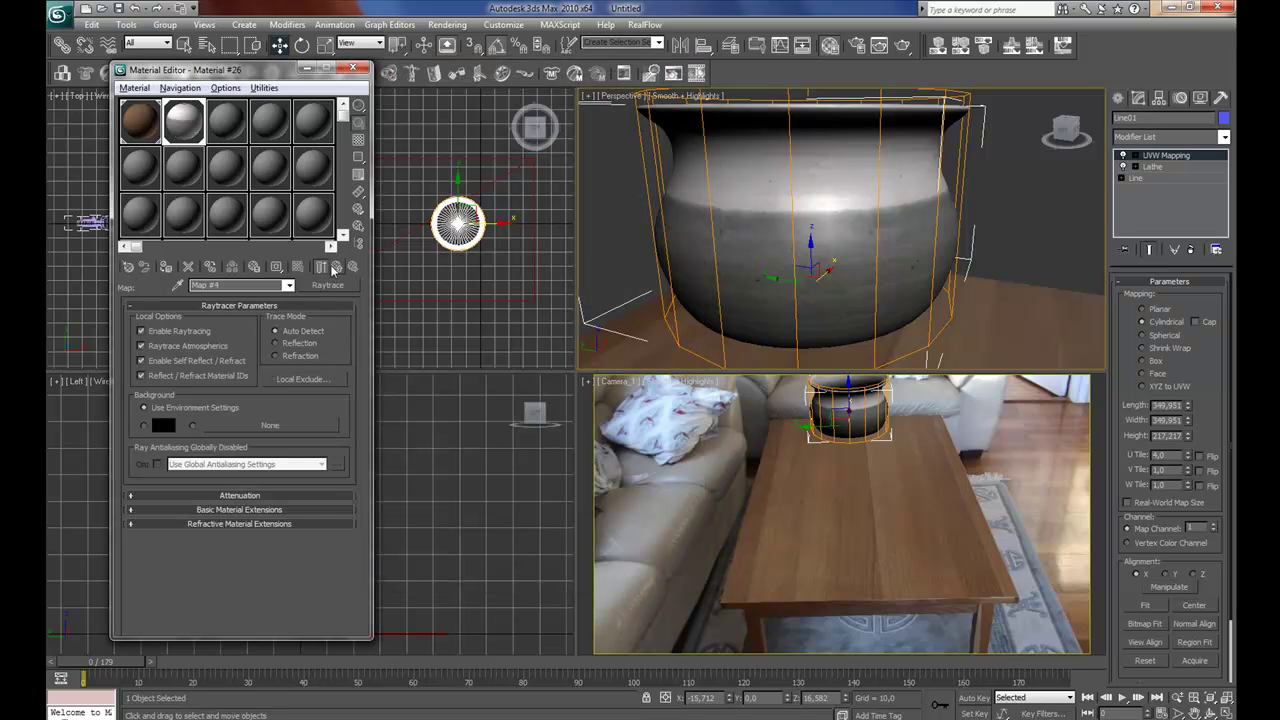
{"action": "left_click", "coordinate": [333, 268]}
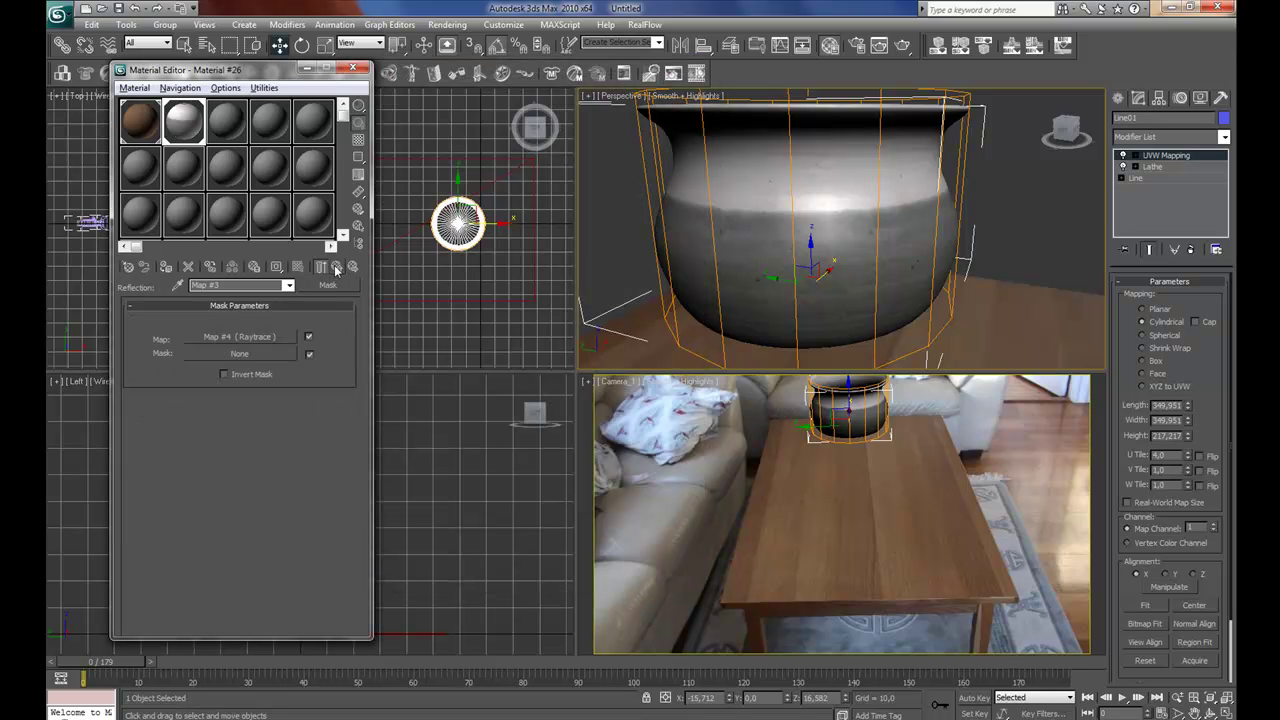
Load Reflection matte_2.jpg from the kruka_textures folder as the mask image
{"action": "left_click", "coordinate": [232, 355]}
{"action": "left_click", "coordinate": [688, 62]}
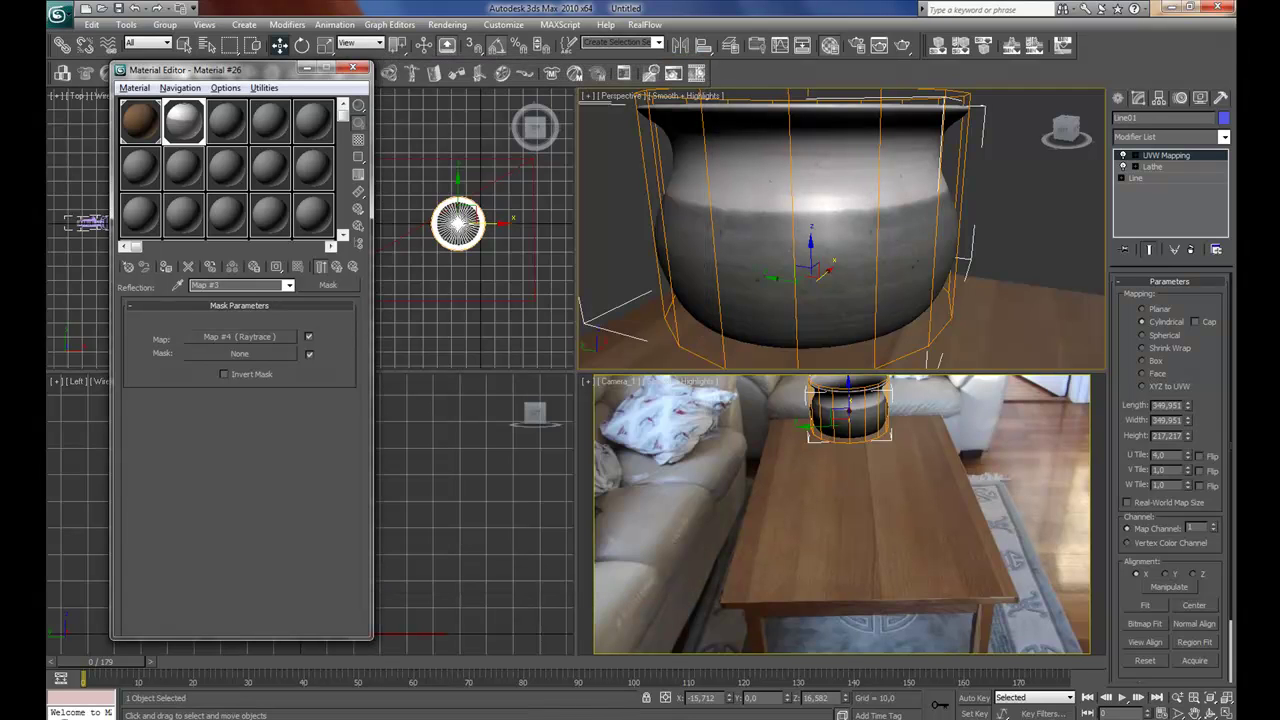
{"action": "left_click", "coordinate": [600, 718]}
{"action": "left_click_drag", "start_coordinate": [990, 343], "coordinate": [273, 350]}
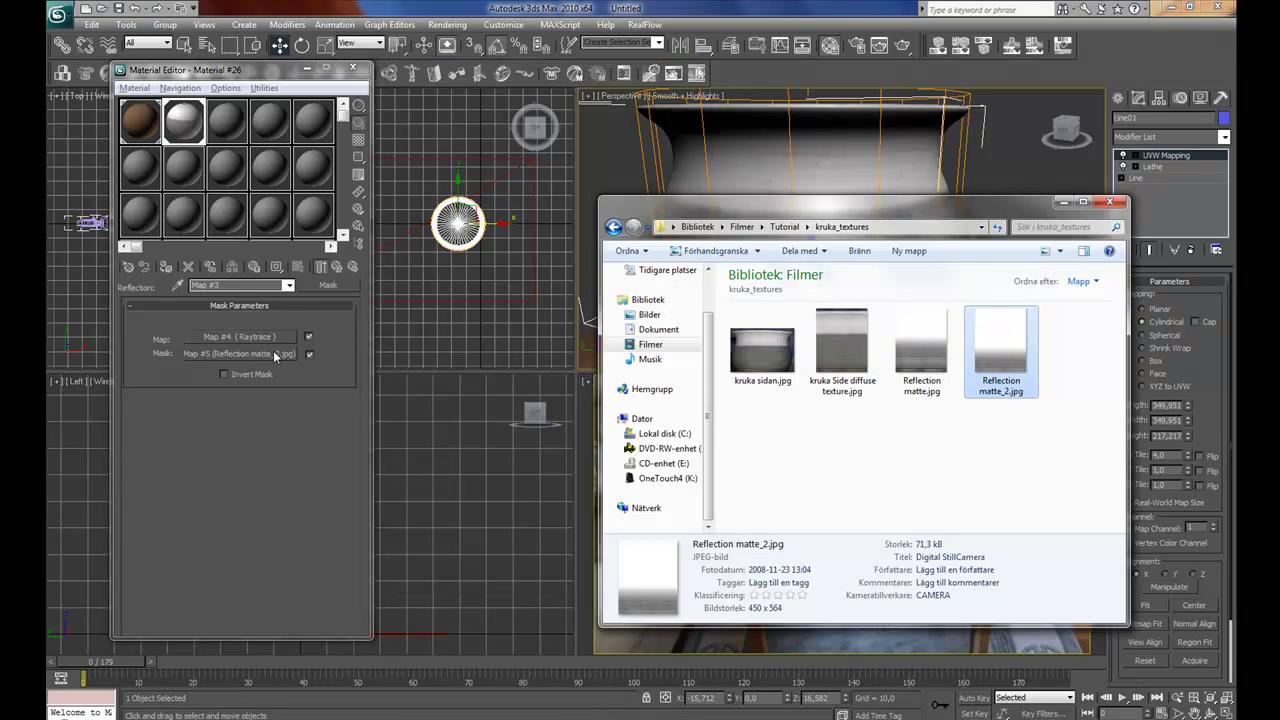
Enlarge the material's sample with a checkered background and invert the reflection mask
{"action": "left_click", "coordinate": [357, 140]}
{"action": "double_click", "coordinate": [179, 118]}
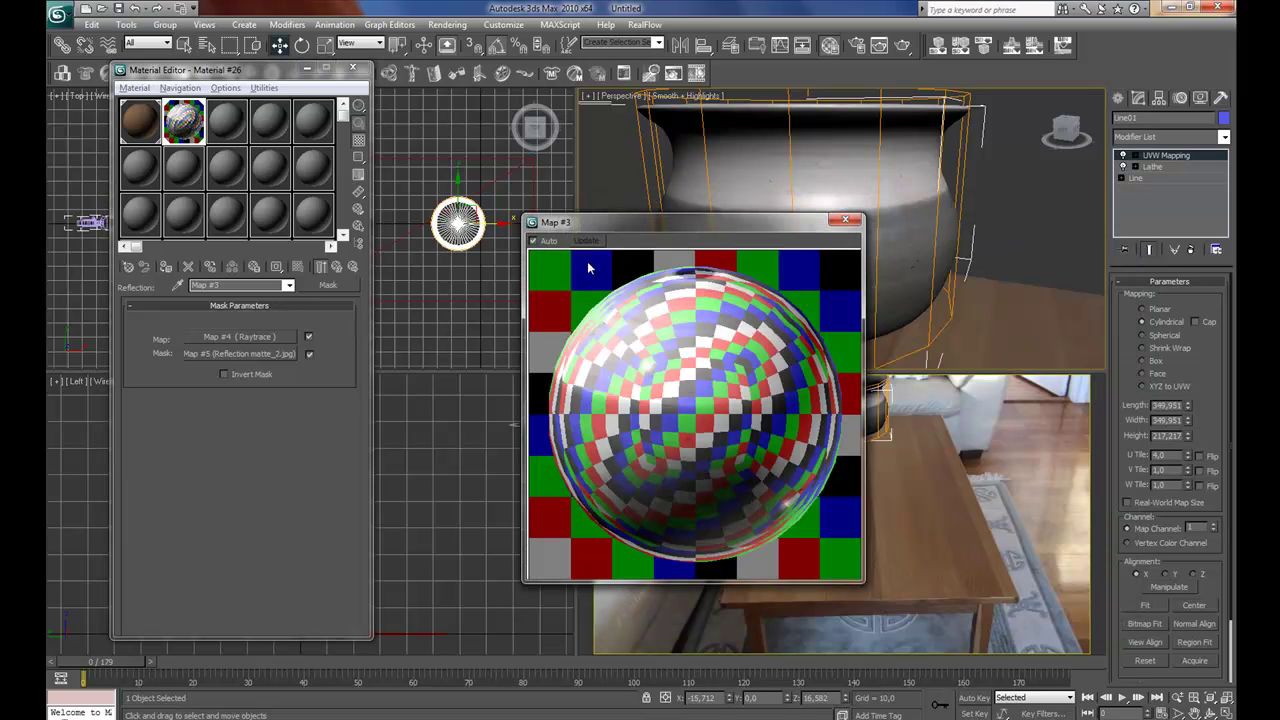
{"action": "left_click", "coordinate": [229, 375]}
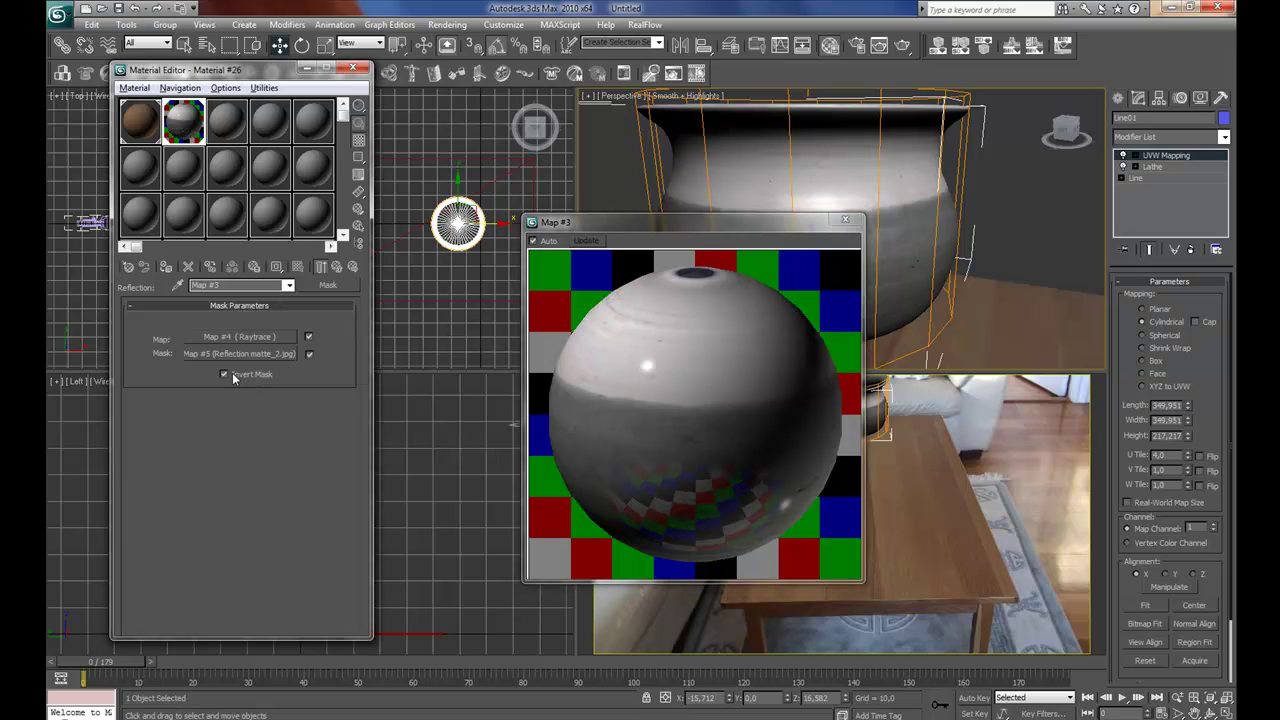
{"action": "left_click_drag", "start_coordinate": [788, 233], "coordinate": [714, 110]}
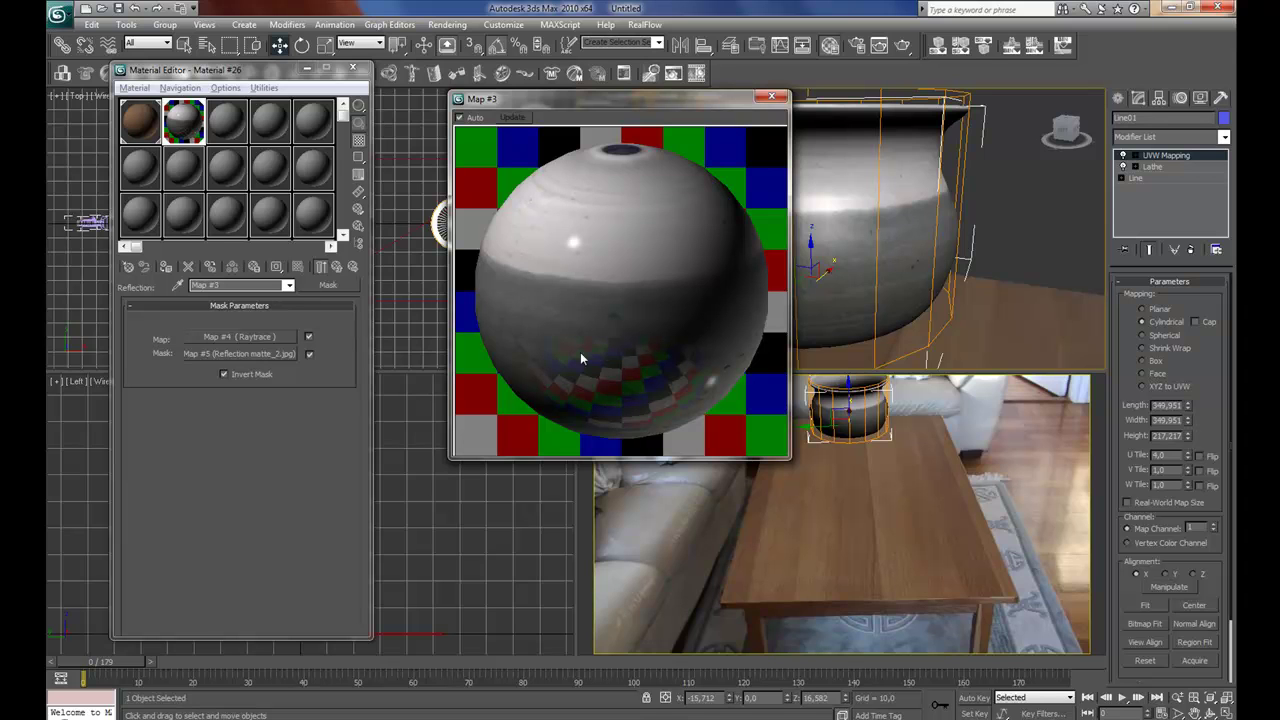
Enable the mask bitmap's output color map and bend its curve with a new point at about 0.571, 0.356
{"action": "left_click", "coordinate": [241, 355]}
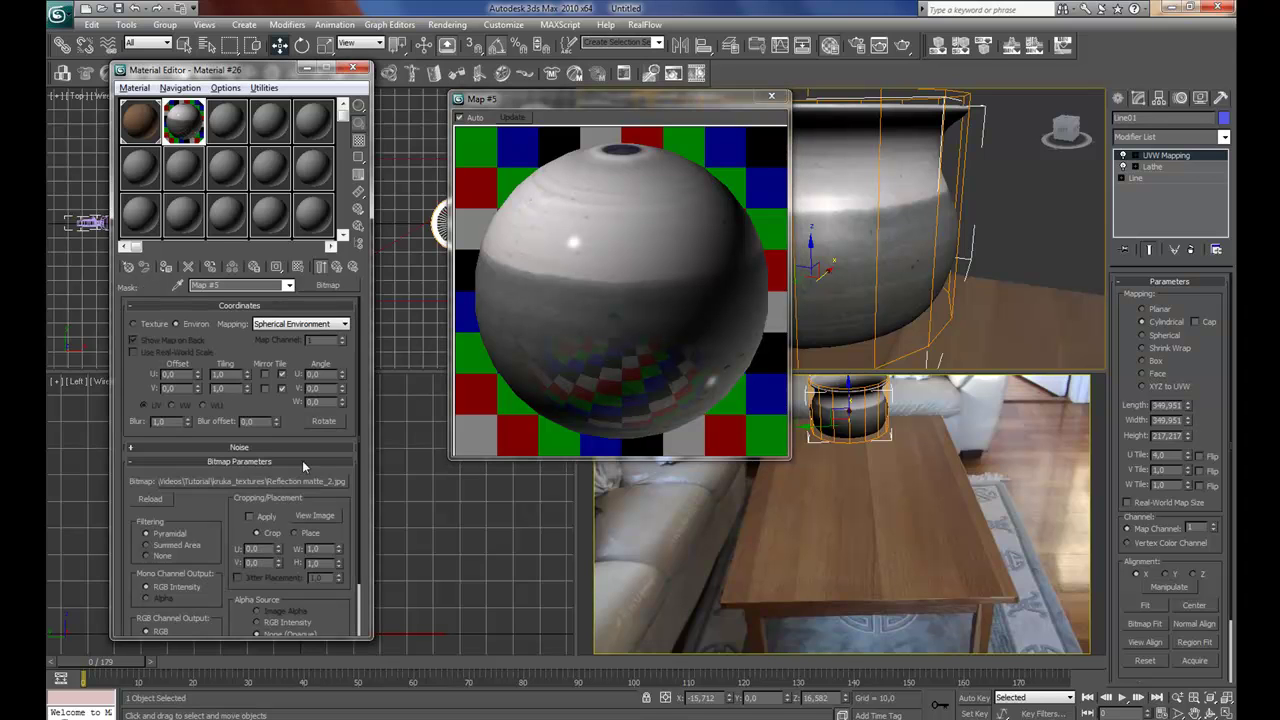
{"action": "scroll", "coordinate": [204, 335], "scroll_direction": "down", "scroll_amount": 2}
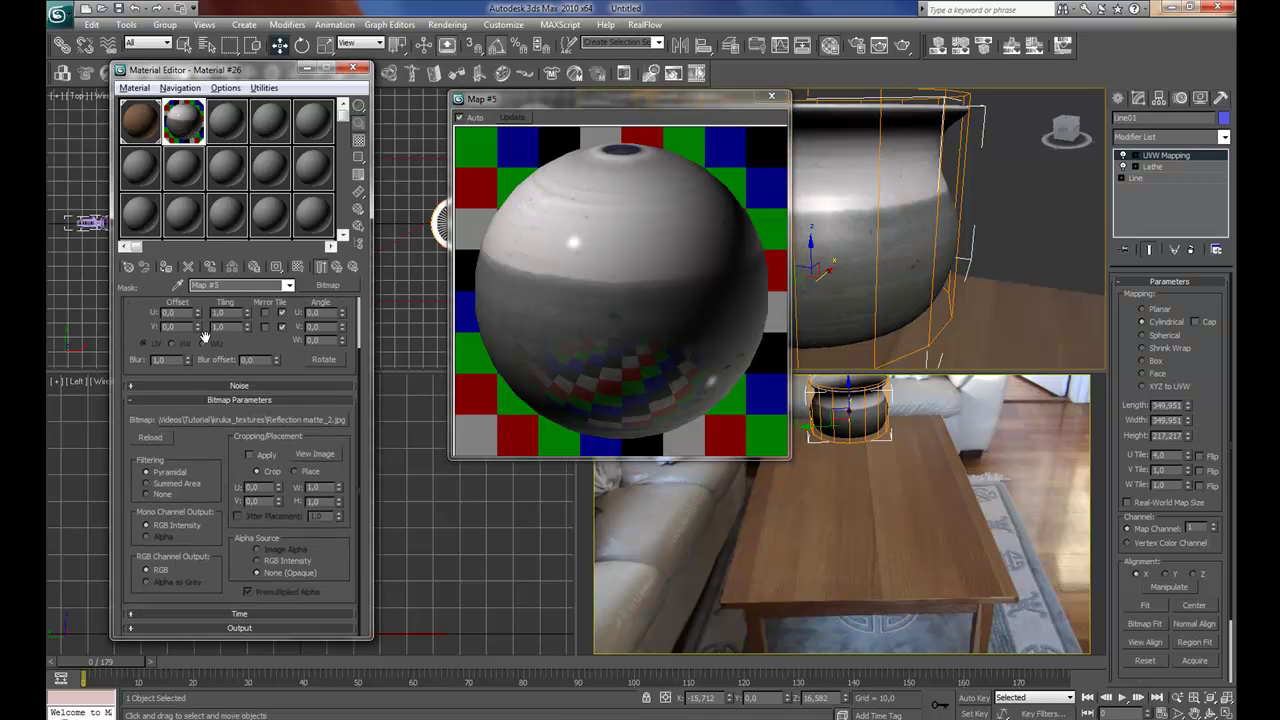
{"action": "left_click", "coordinate": [255, 630]}
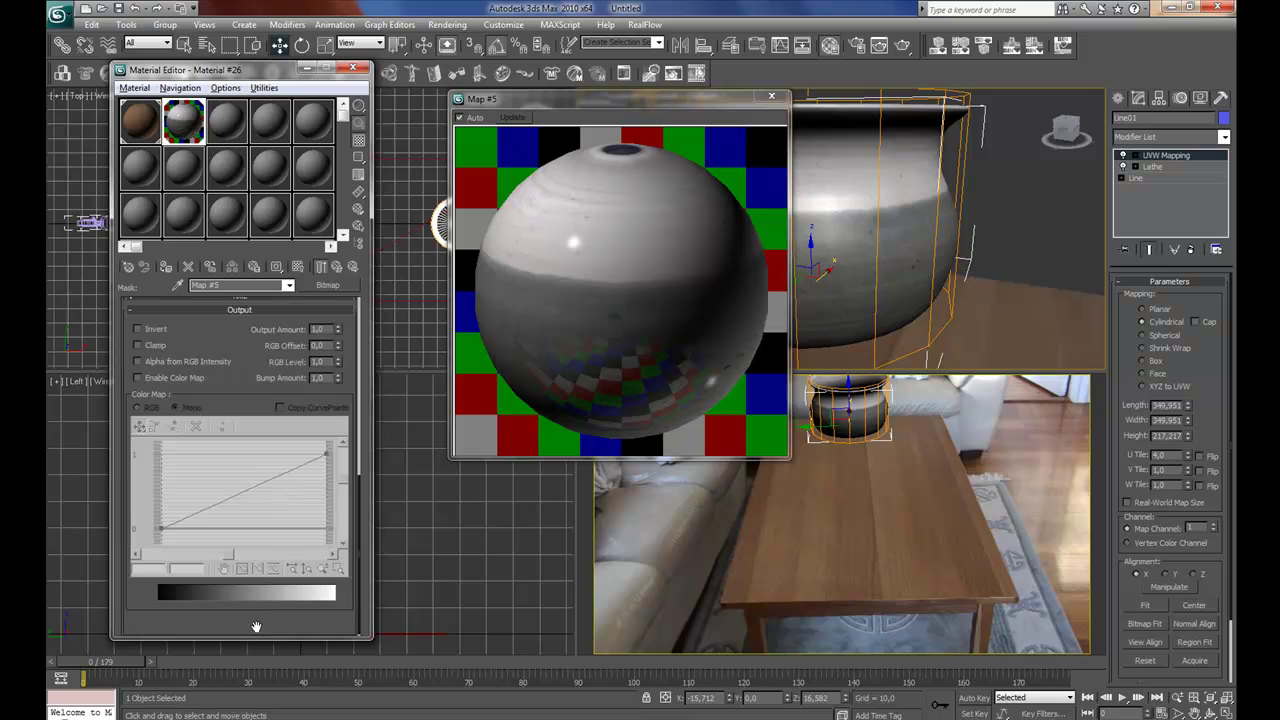
{"action": "left_click", "coordinate": [151, 378]}
{"action": "left_click", "coordinate": [176, 427]}
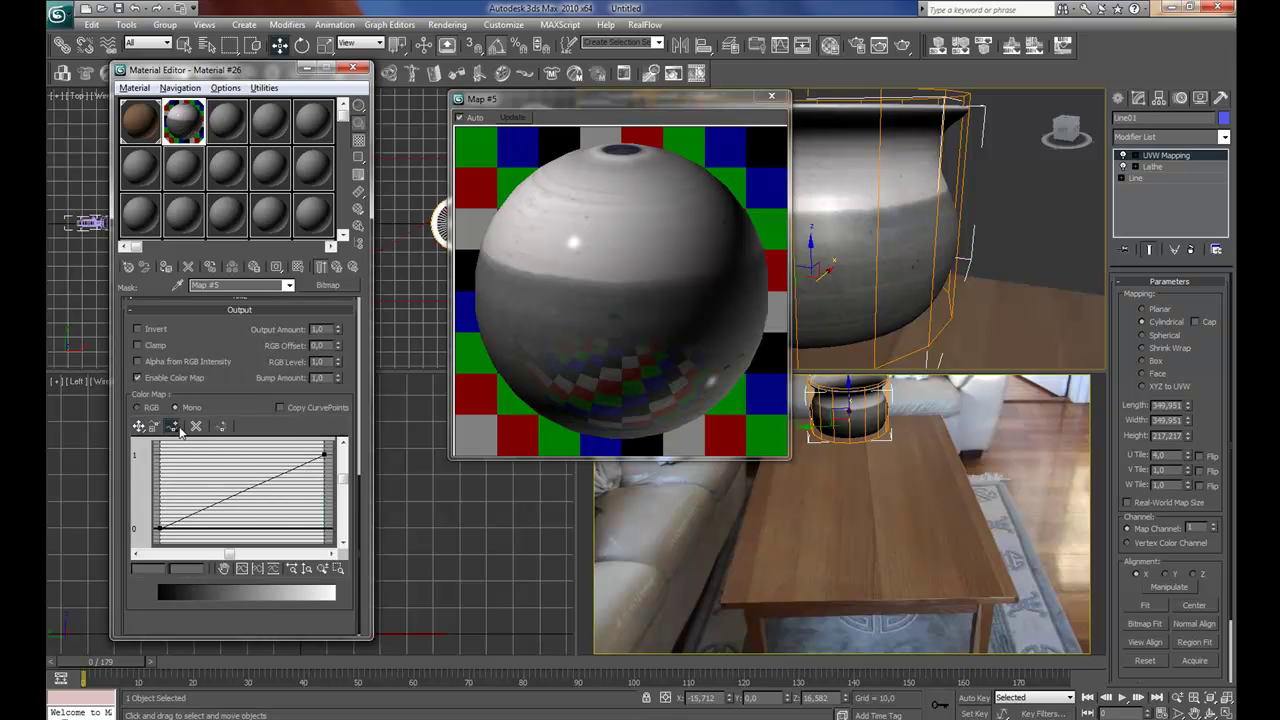
{"action": "left_click", "coordinate": [240, 493]}
{"action": "left_click", "coordinate": [139, 426]}
{"action": "left_click_drag", "start_coordinate": [240, 493], "coordinate": [256, 505]}
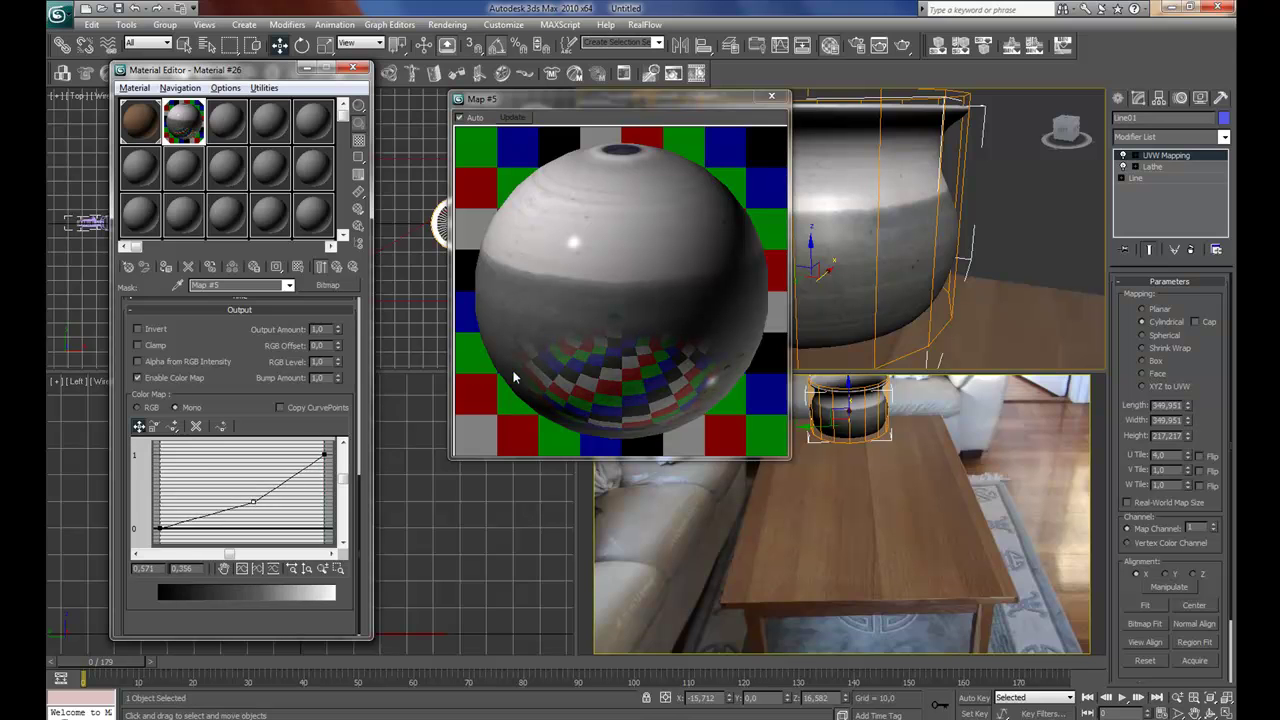
Set the pot material's reflection amount to 26, close the enlarged sample and minimise the Material Editor
{"action": "left_click", "coordinate": [337, 268]}
{"action": "left_click", "coordinate": [337, 268]}
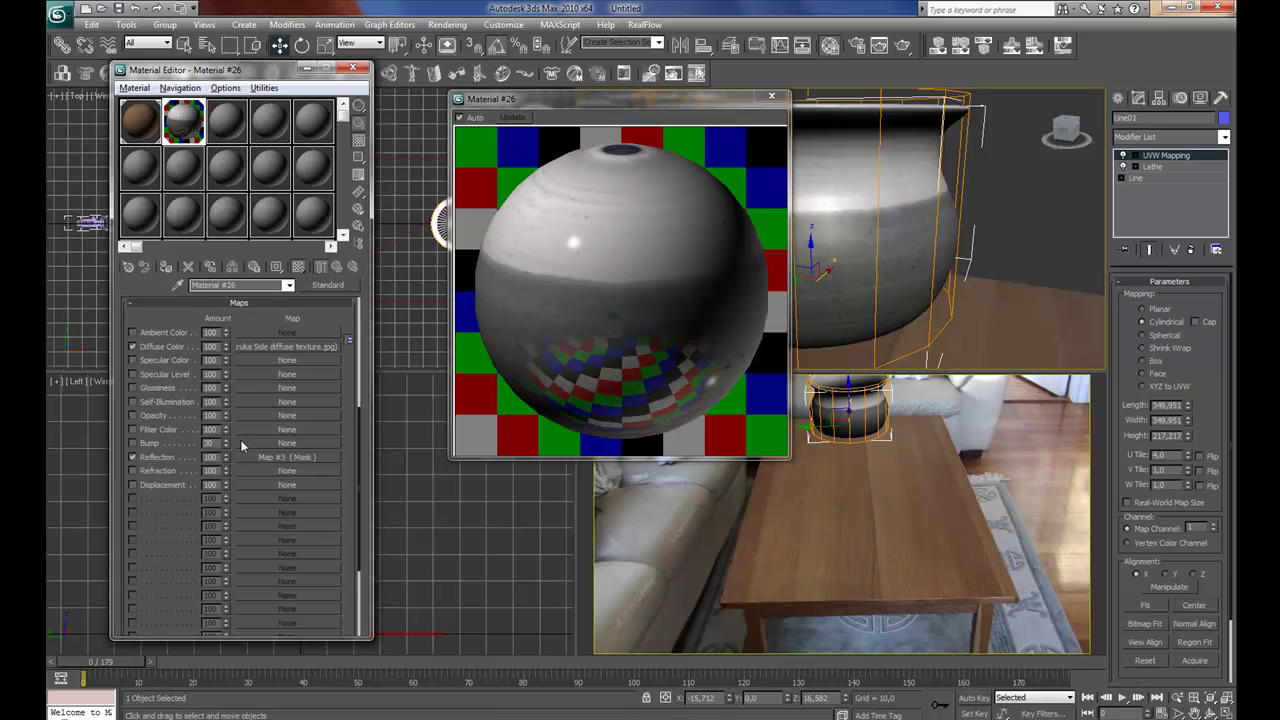
{"action": "left_click_drag", "start_coordinate": [228, 459], "coordinate": [237, 508]}
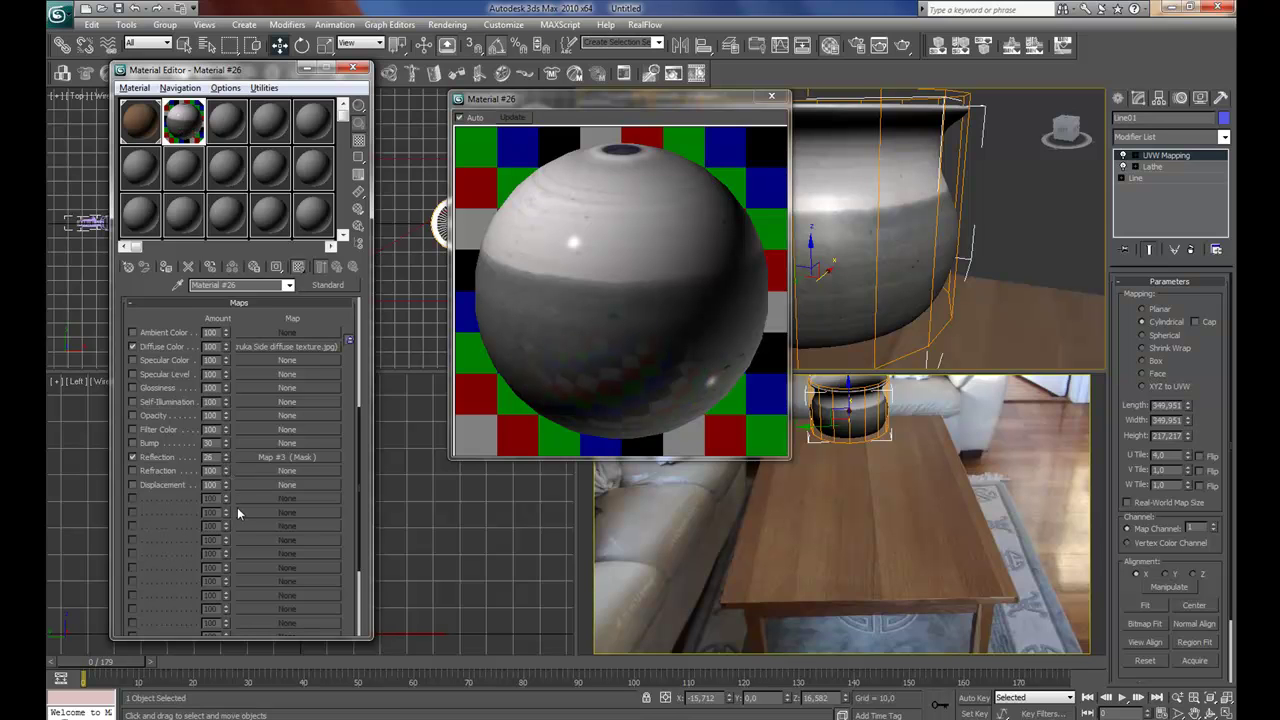
{"action": "left_click", "coordinate": [779, 99]}
{"action": "left_click", "coordinate": [306, 69]}
Move the pot slightly across the table in the Top view to about X -17.3, Y -3.5
{"action": "right_click", "coordinate": [993, 209]}
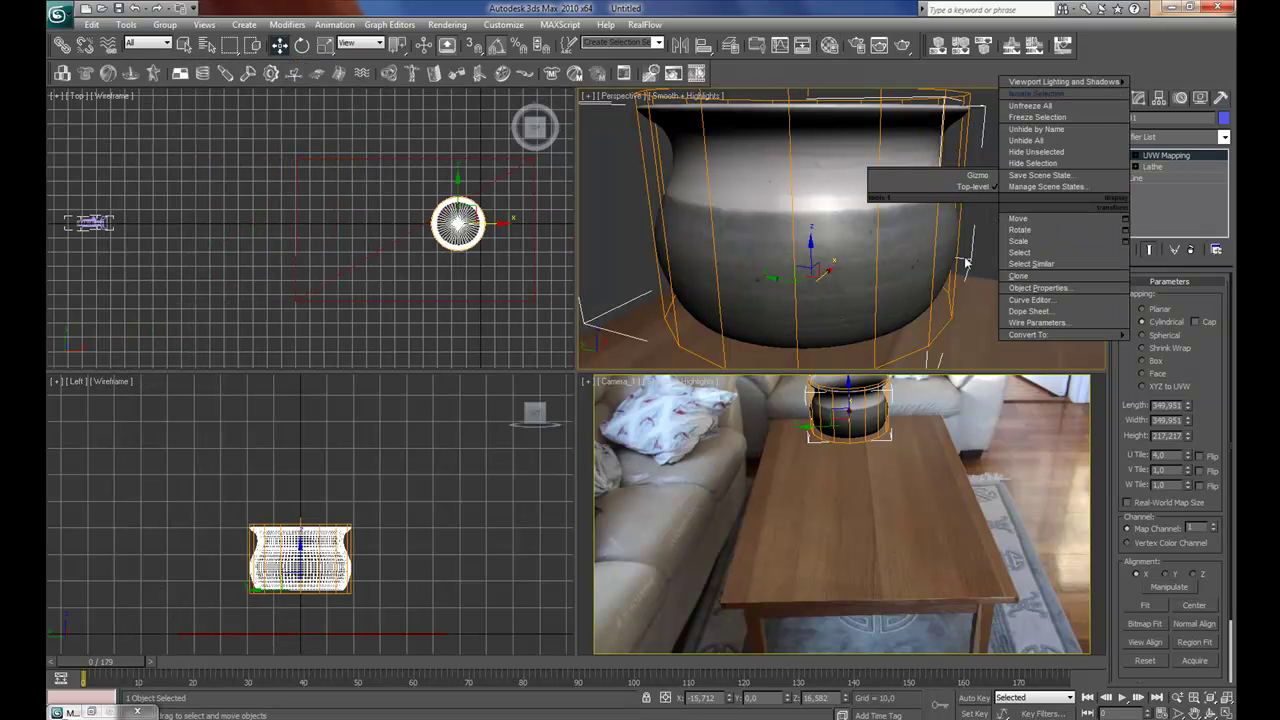
{"action": "right_click", "coordinate": [435, 180]}
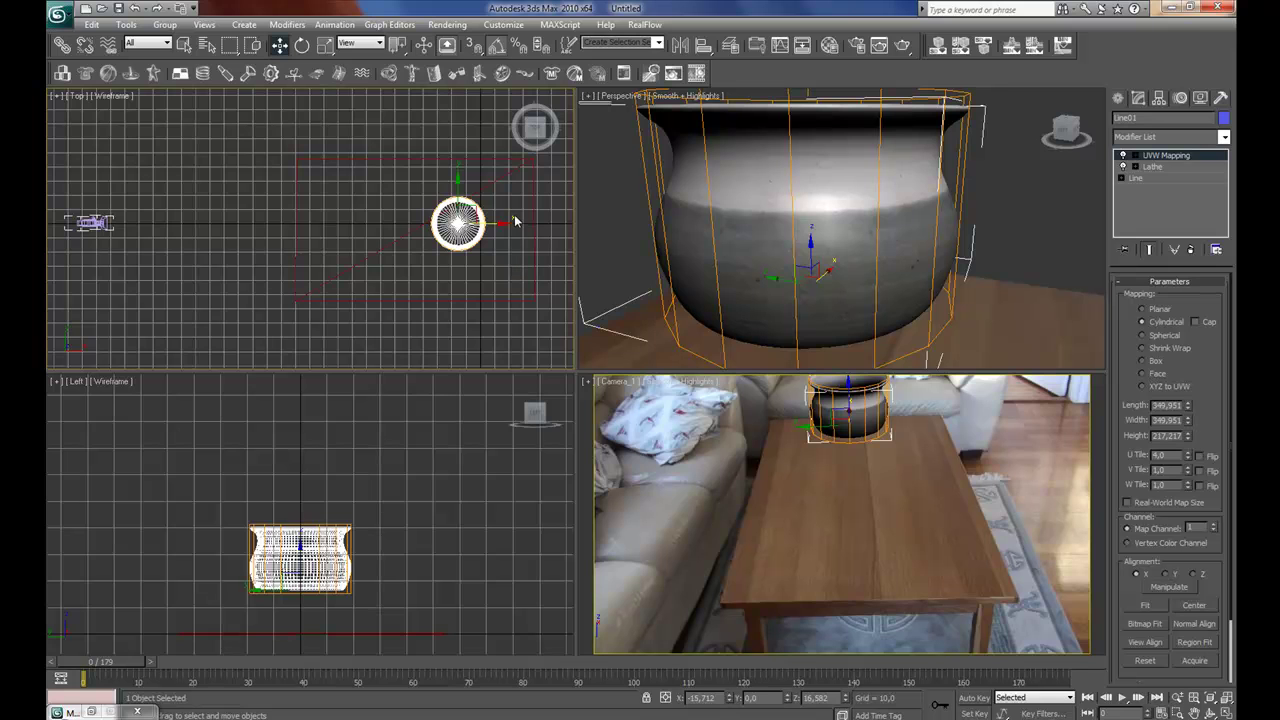
{"action": "key", "text": "r"}
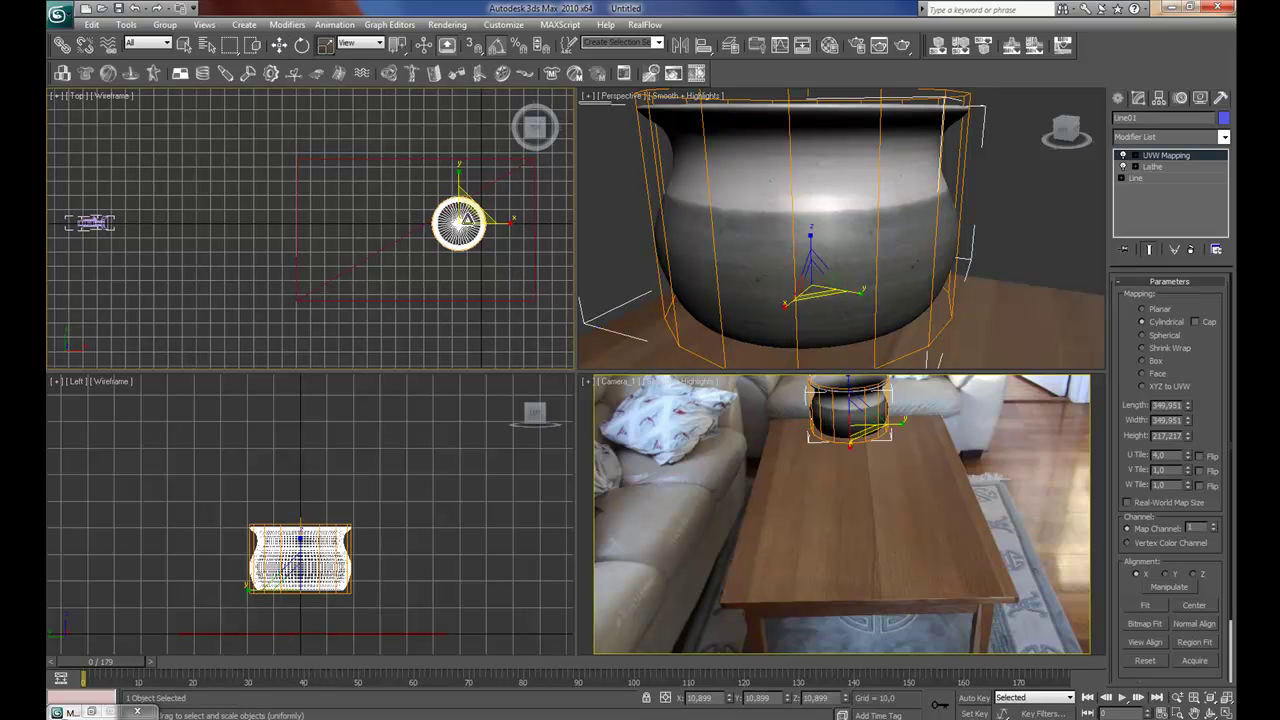
{"action": "key", "text": "w"}
{"action": "left_click_drag", "start_coordinate": [474, 208], "coordinate": [472, 213]}
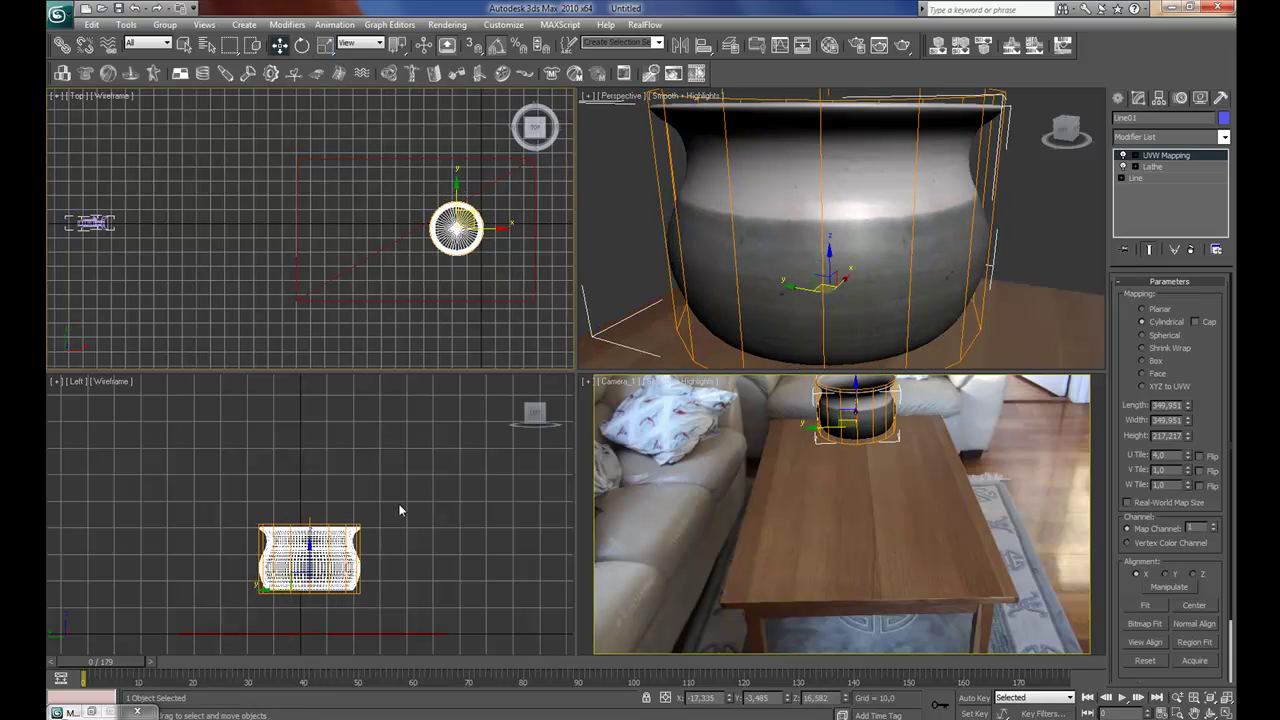
Lower the pot in the Left view to about Z -0.085 so its base rests on the tabletop
{"action": "middle_click_drag", "start_coordinate": [401, 504], "coordinate": [391, 429]}
{"action": "scroll", "coordinate": [385, 433], "scroll_direction": "down", "scroll_amount": 2}
{"action": "left_click_drag", "start_coordinate": [306, 479], "coordinate": [306, 509]}
{"action": "middle_click_drag", "start_coordinate": [331, 504], "coordinate": [355, 430]}
{"action": "scroll", "coordinate": [369, 523], "scroll_direction": "up", "scroll_amount": 5}
{"action": "left_click_drag", "start_coordinate": [398, 487], "coordinate": [399, 498]}
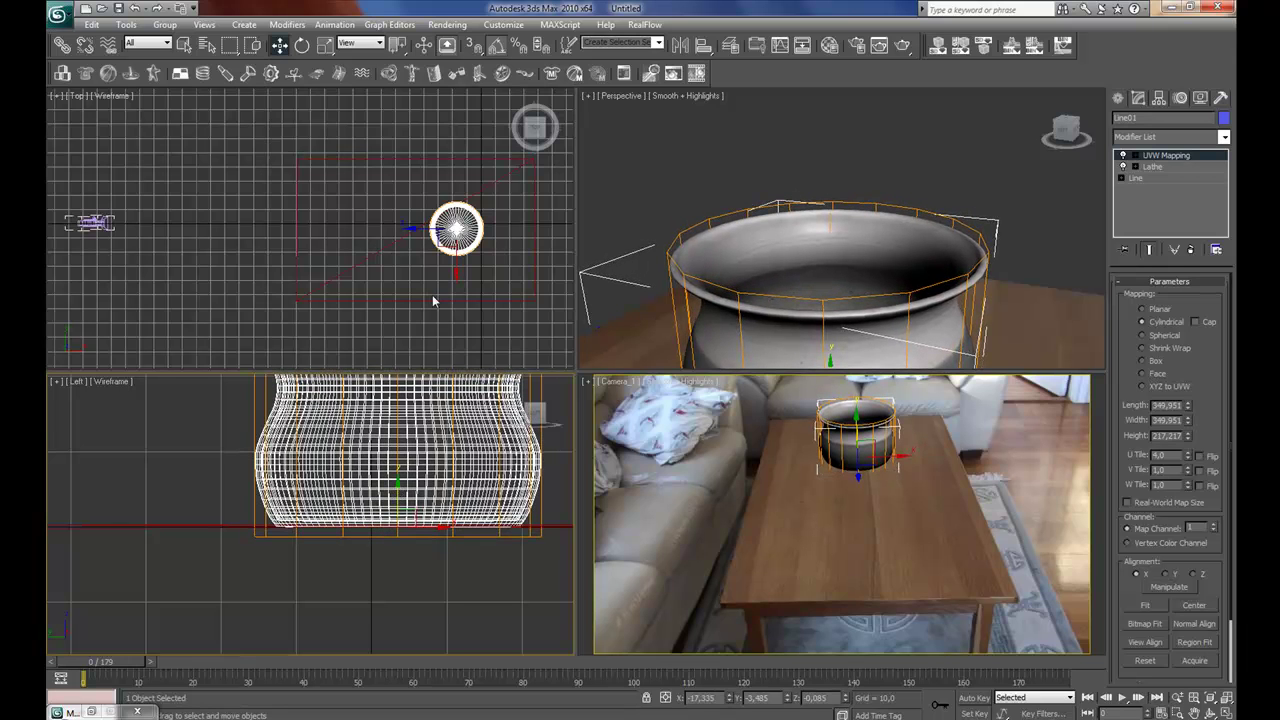
Place the pot at the table's far left corner and clone it diagonally as three instances in the camera view
{"action": "right_click", "coordinate": [905, 487]}
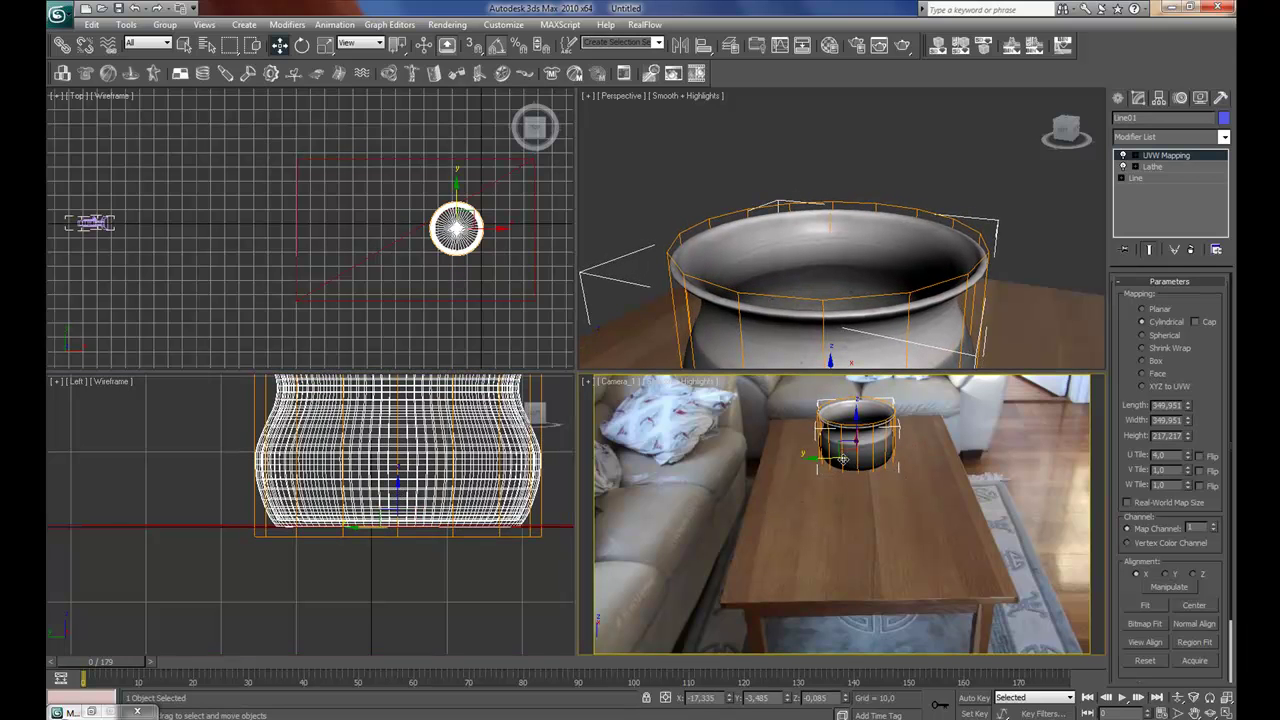
{"action": "mouse_move", "coordinate": [822, 458]}
{"action": "left_mouse_down"}
{"action": "mouse_move", "coordinate": [810, 448]}
{"action": "mouse_move", "coordinate": [900, 474]}
{"action": "left_mouse_up"}
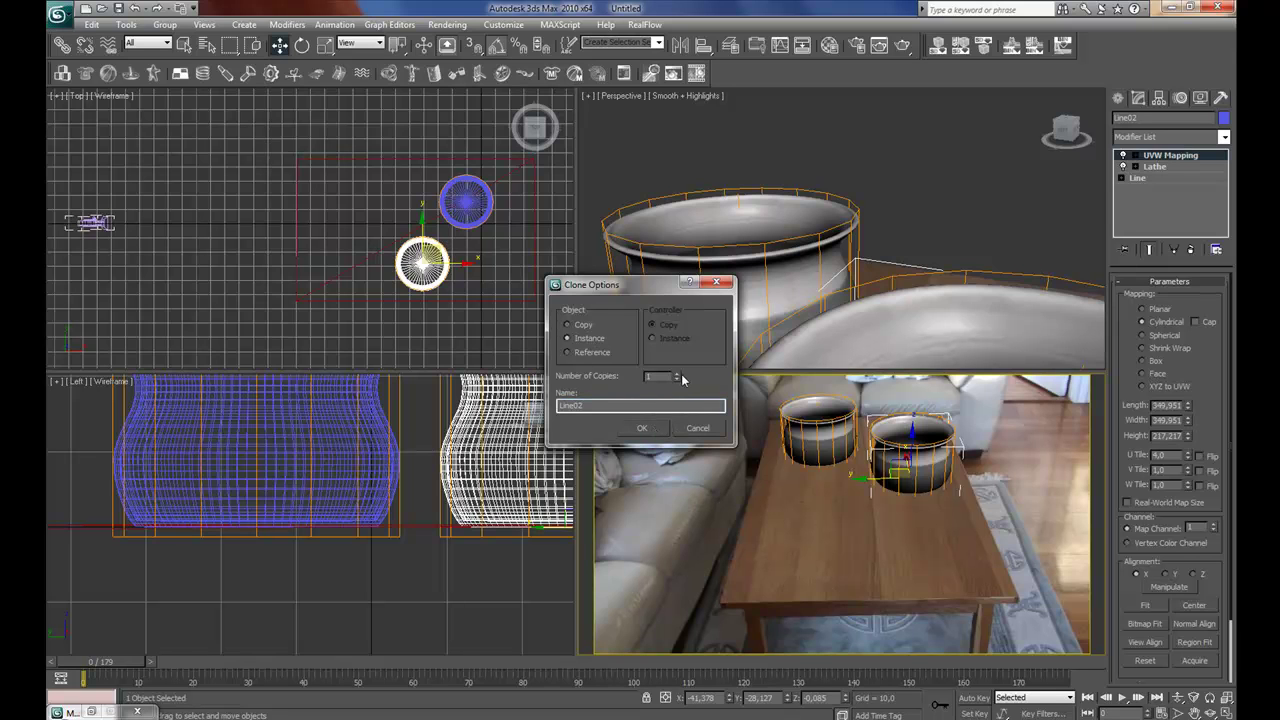
{"action": "left_click", "coordinate": [642, 428]}
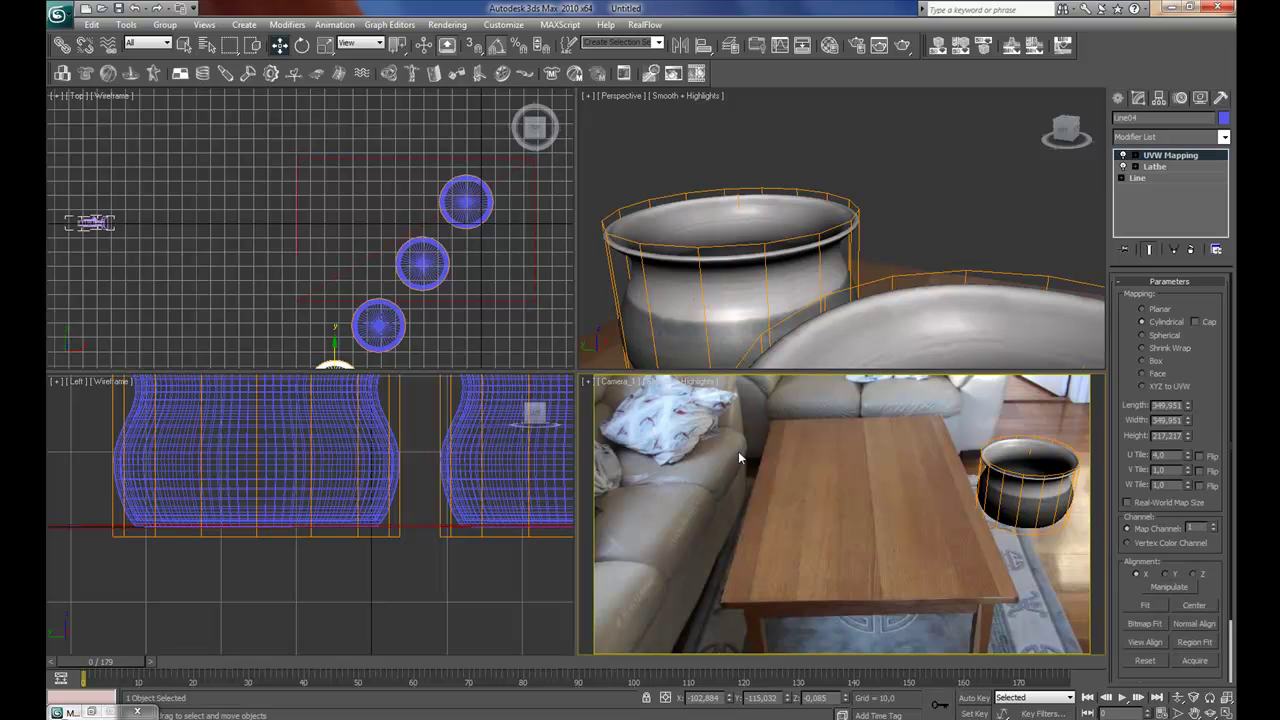
Select the first pot copy, near the table's far right side, and scale it down uniformly
{"action": "left_click", "coordinate": [882, 453]}
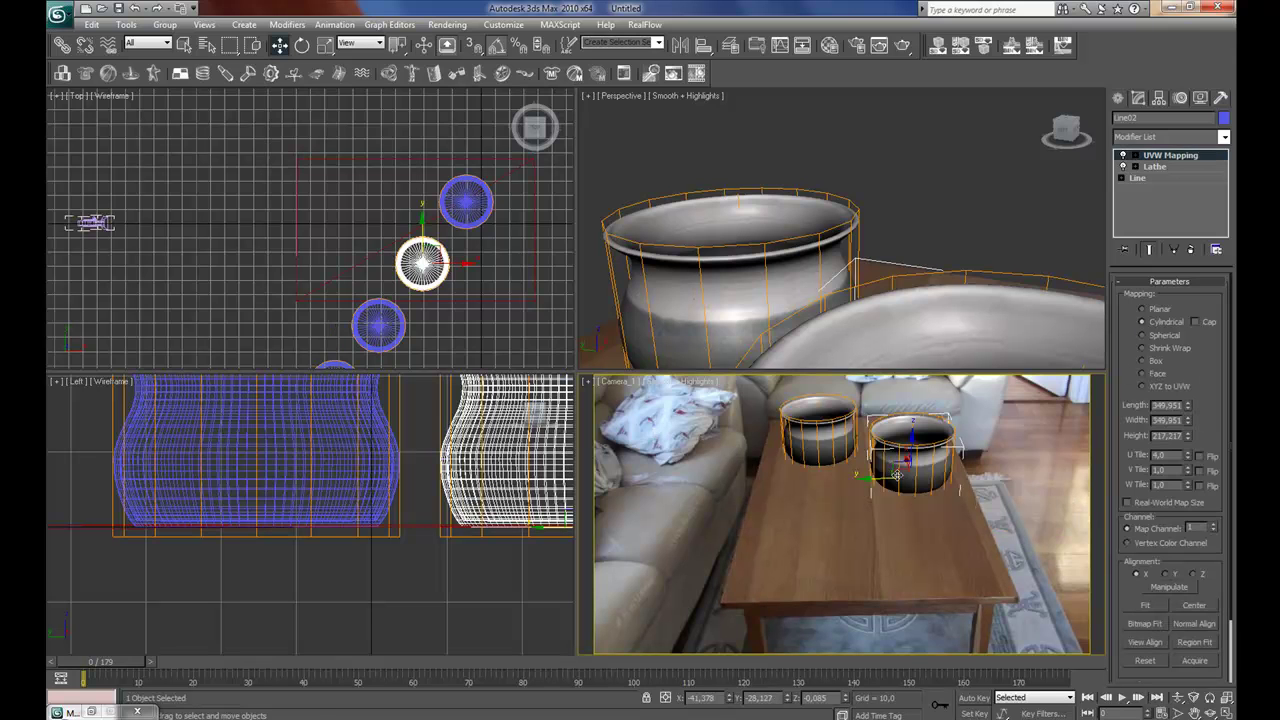
{"action": "key", "text": "r"}
{"action": "left_click_drag", "start_coordinate": [918, 477], "coordinate": [924, 522]}
{"action": "key", "text": "r"}
{"action": "left_click_drag", "start_coordinate": [910, 442], "coordinate": [910, 427]}
Move the second pot copy onto the left side of the tabletop and scale it down uniformly to about 3.2
{"action": "left_click", "coordinate": [1024, 486]}
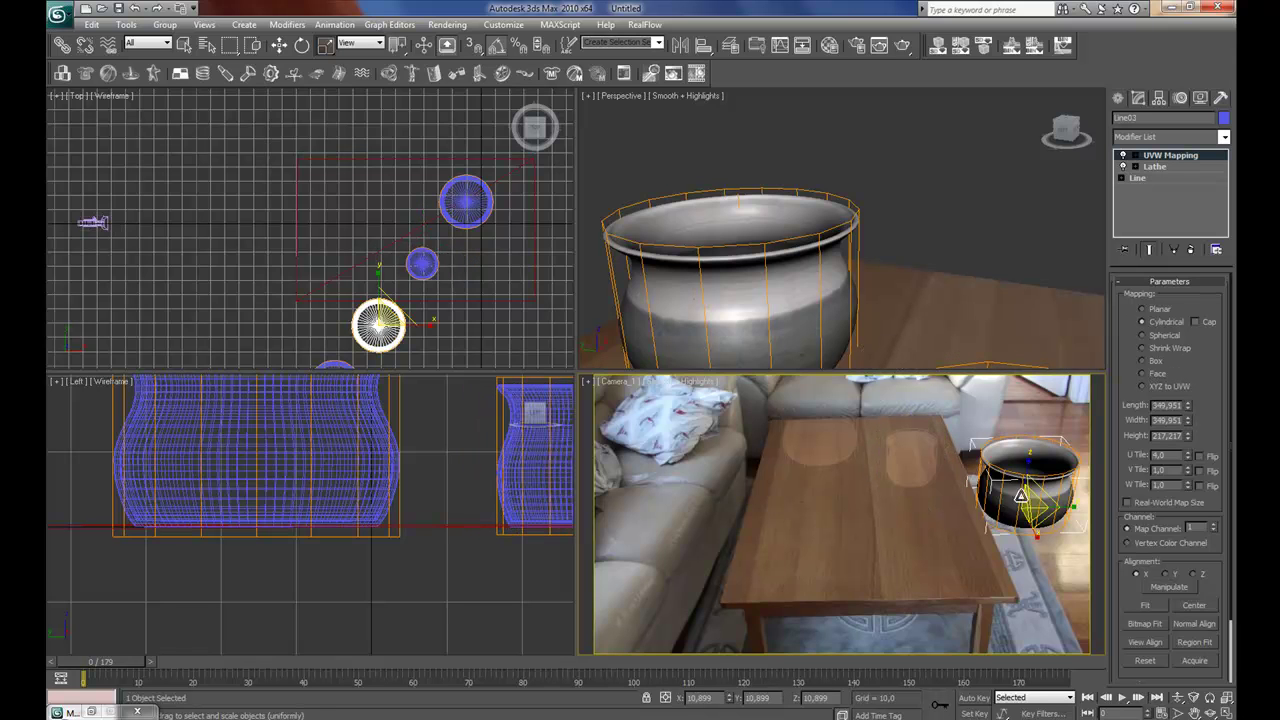
{"action": "key", "text": "w"}
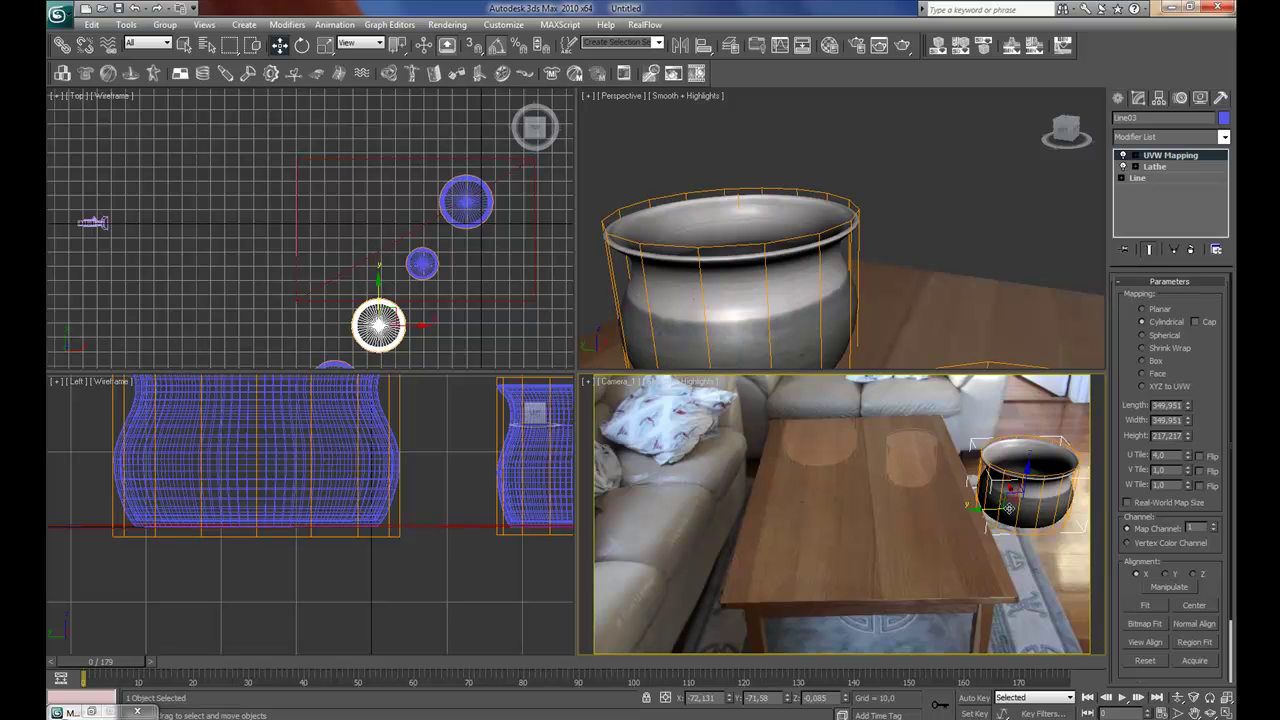
{"action": "left_click_drag", "start_coordinate": [1008, 506], "coordinate": [818, 660]}
{"action": "key", "text": "r"}
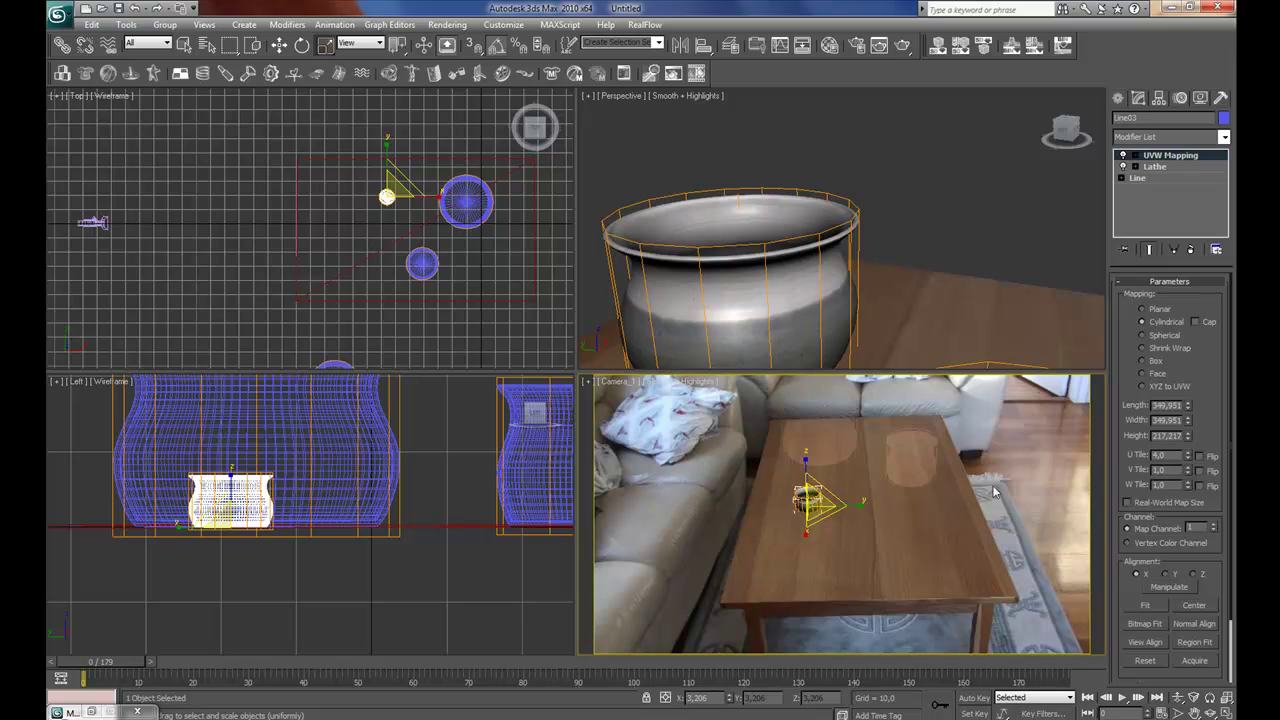
Move the third pot copy from beside the table onto the right part of the tabletop and scale it down
{"action": "scroll", "coordinate": [312, 228], "scroll_direction": "down", "scroll_amount": 5}
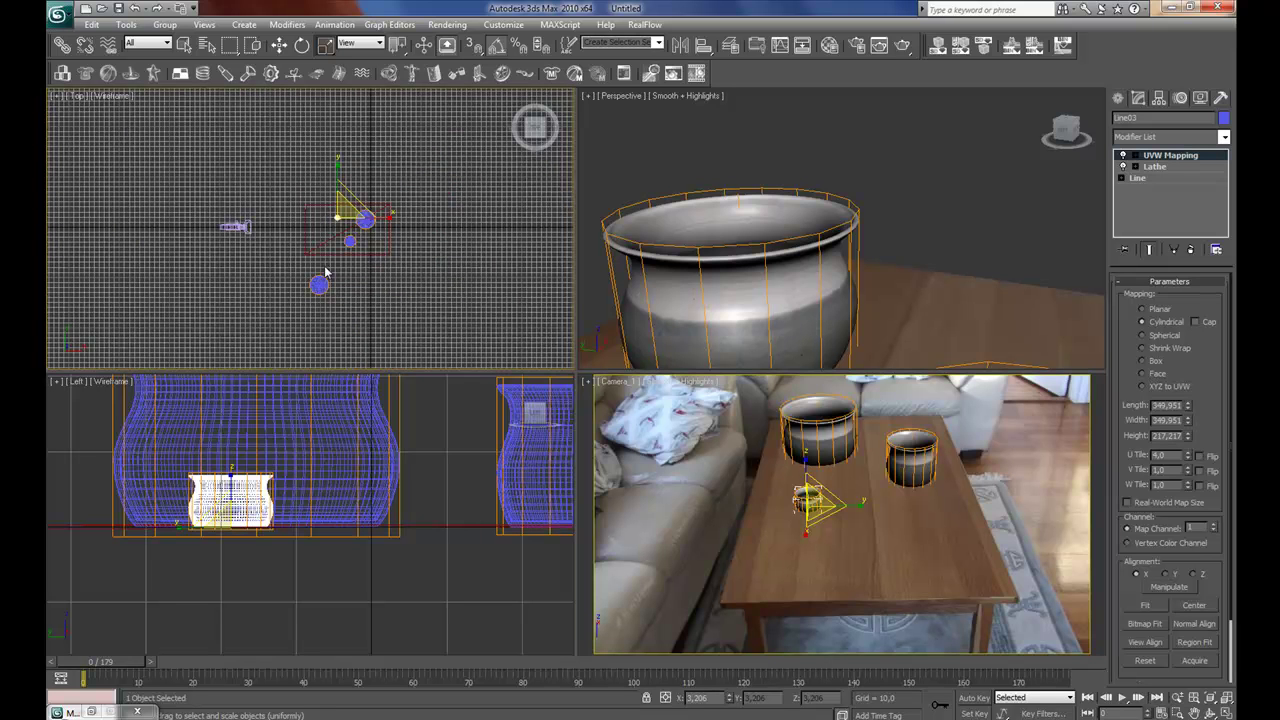
{"action": "left_click", "coordinate": [318, 285]}
{"action": "key", "text": "w"}
{"action": "left_click_drag", "start_coordinate": [334, 272], "coordinate": [343, 225]}
{"action": "left_click", "coordinate": [912, 525]}
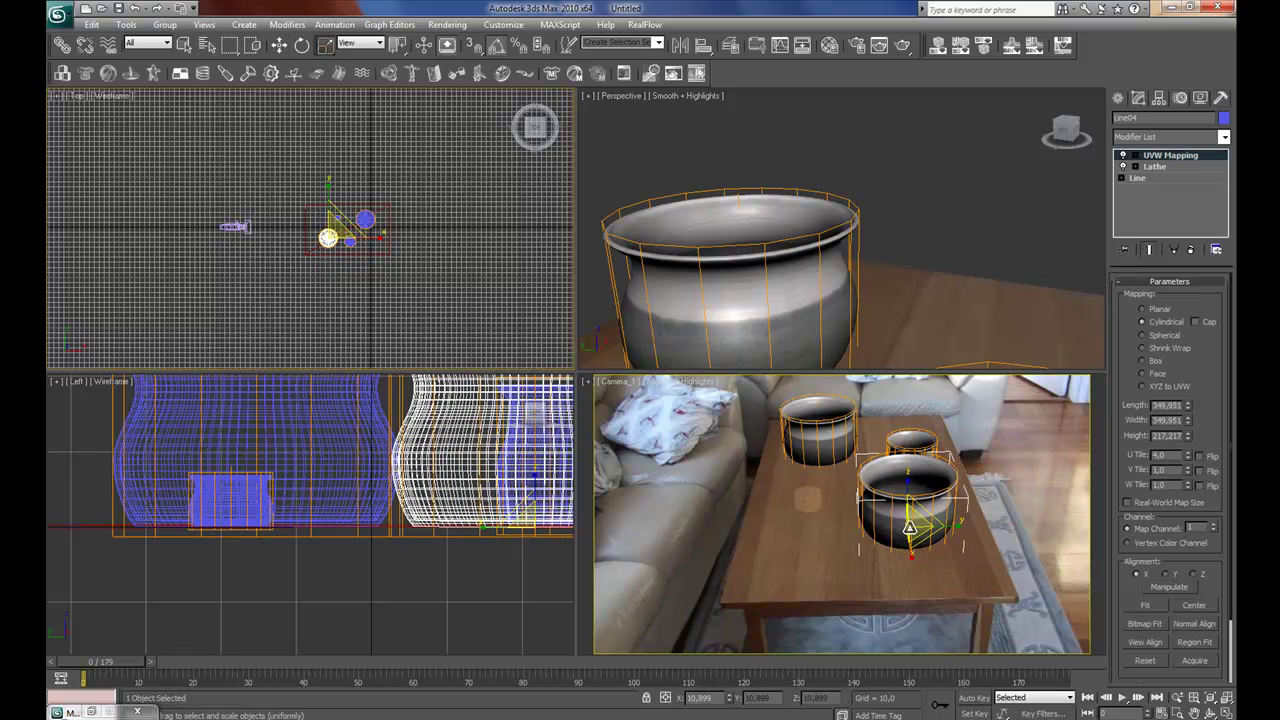
{"action": "key", "text": "r"}
{"action": "left_click_drag", "start_coordinate": [913, 526], "coordinate": [938, 690]}
{"action": "left_click_drag", "start_coordinate": [905, 477], "coordinate": [907, 428]}
{"action": "left_click", "coordinate": [996, 416]}
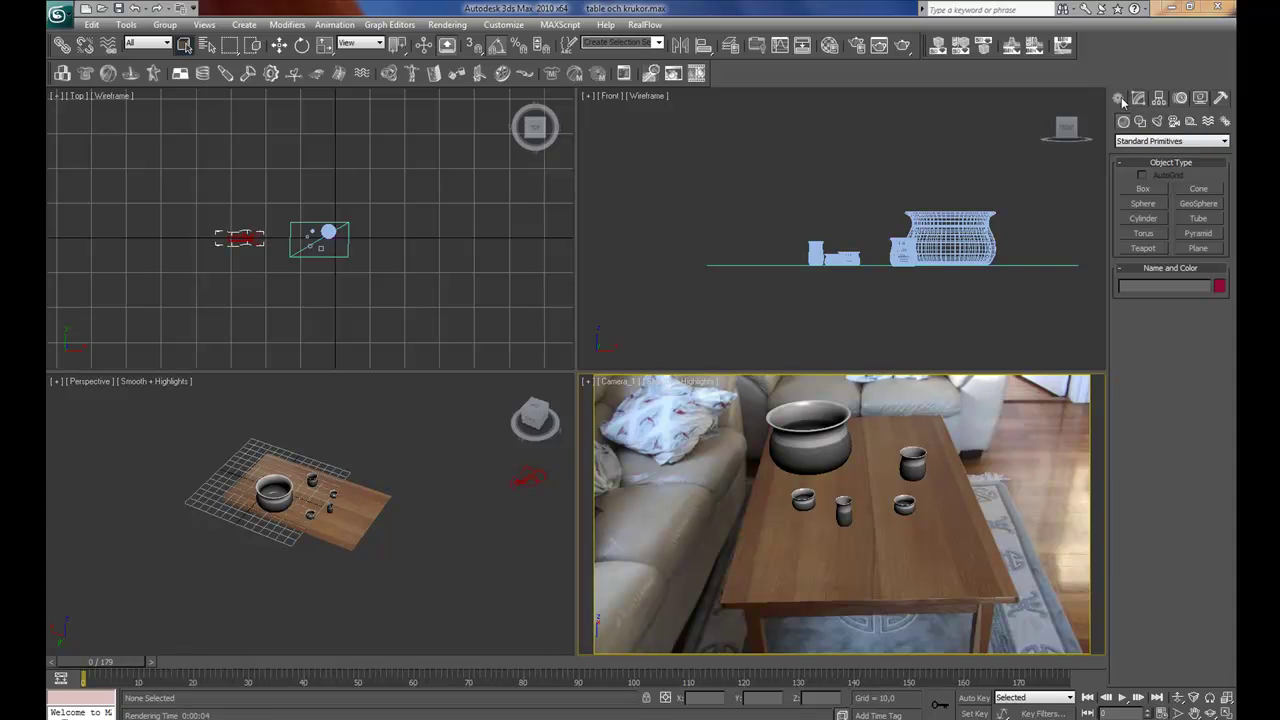
Create a standard Skylight on the floor to the right of the table in the camera view
{"action": "left_click", "coordinate": [1140, 120]}
{"action": "left_click", "coordinate": [1156, 141]}
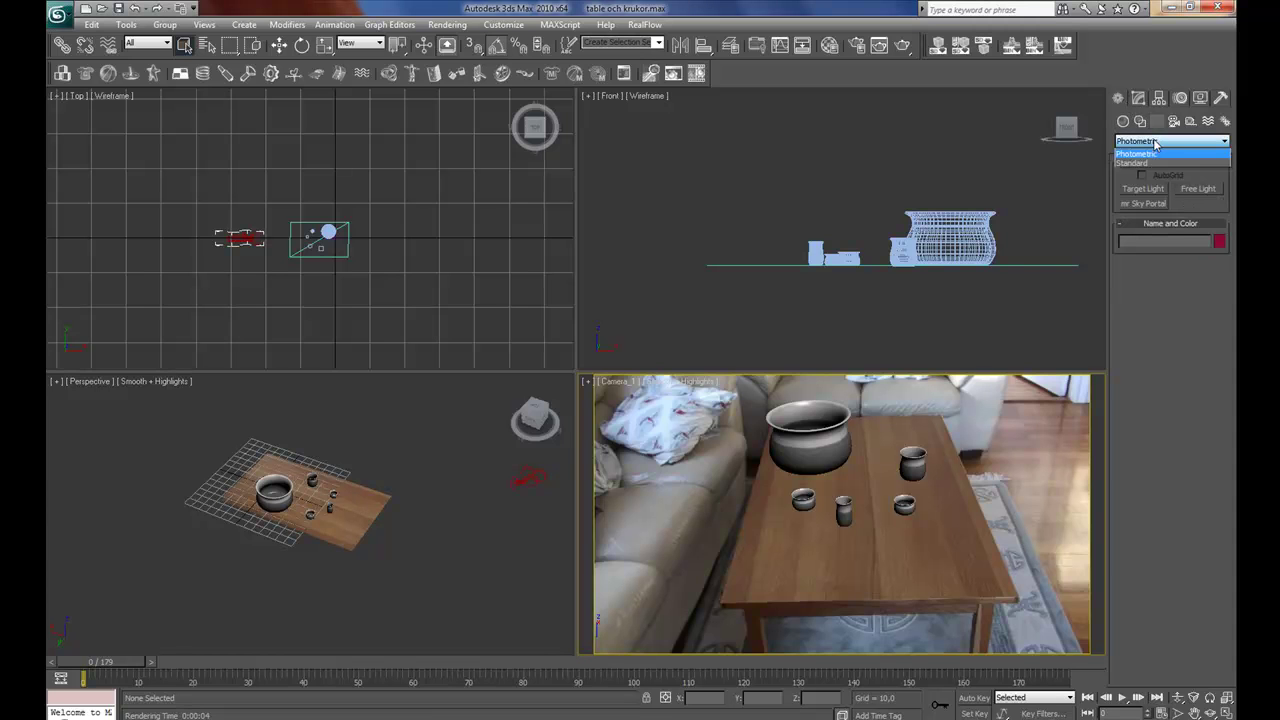
{"action": "left_click", "coordinate": [1151, 163]}
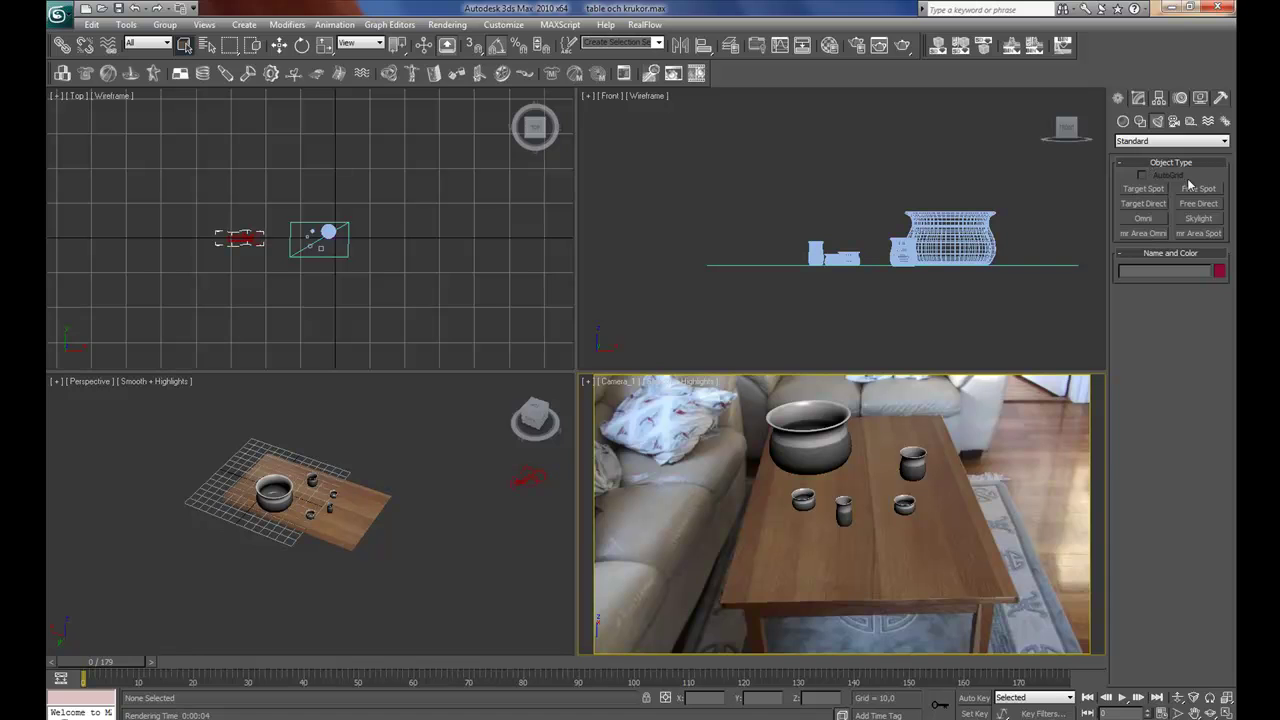
{"action": "left_click", "coordinate": [1197, 219]}
{"action": "left_click", "coordinate": [1055, 549]}
{"action": "right_click", "coordinate": [1066, 550]}
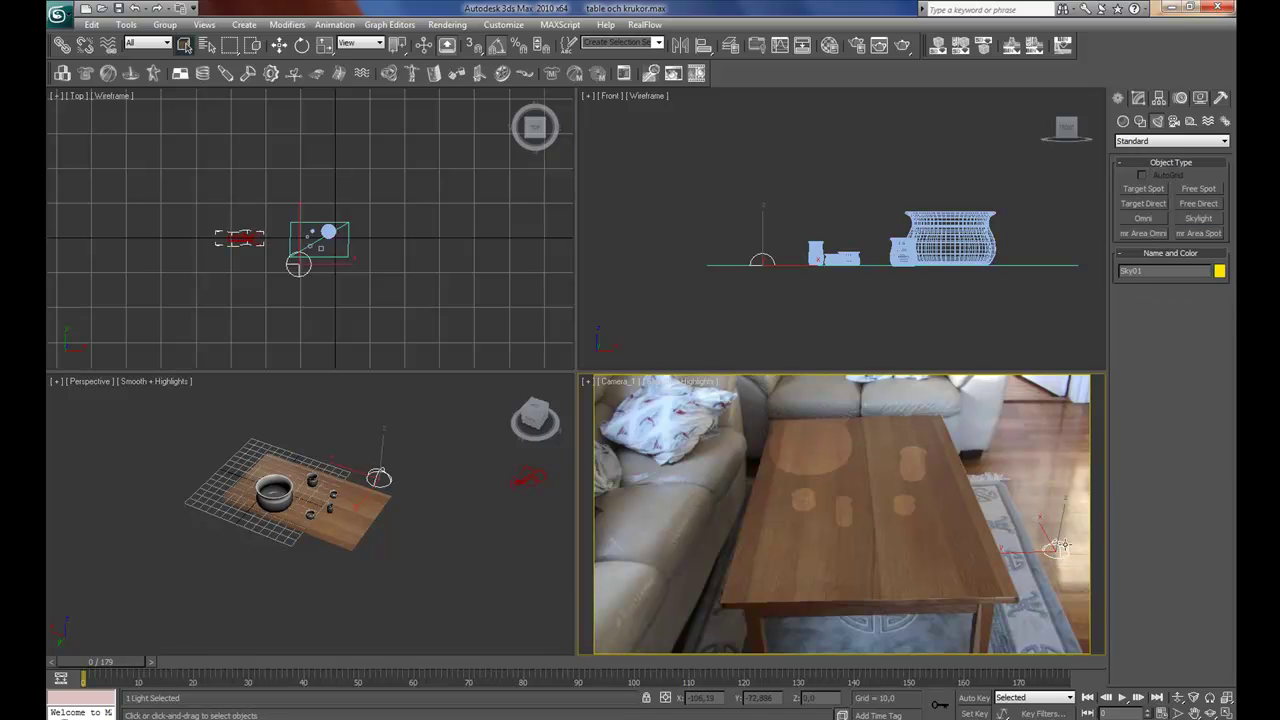
Set the skylight's multiplier to 1,0
{"action": "left_click", "coordinate": [1139, 98]}
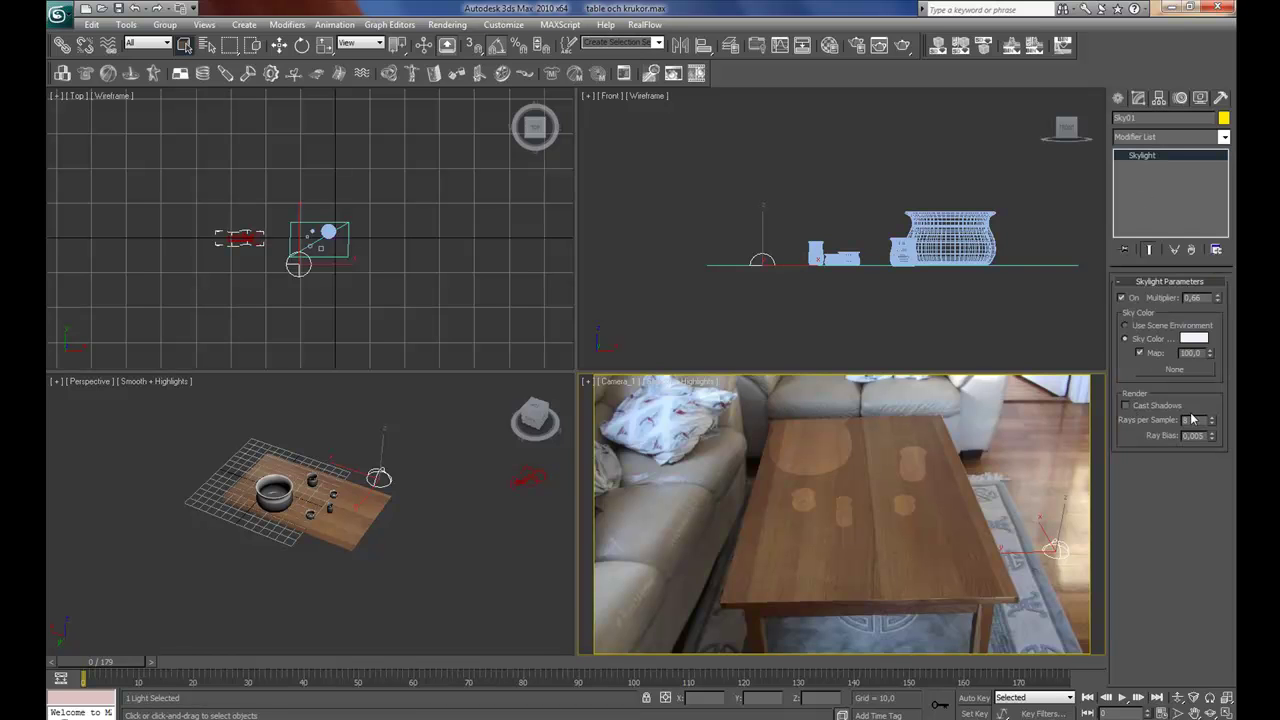
{"action": "left_click_drag", "start_coordinate": [1206, 297], "coordinate": [1181, 300]}
{"action": "type", "text": "1,0"}
{"action": "key", "text": "Return"}
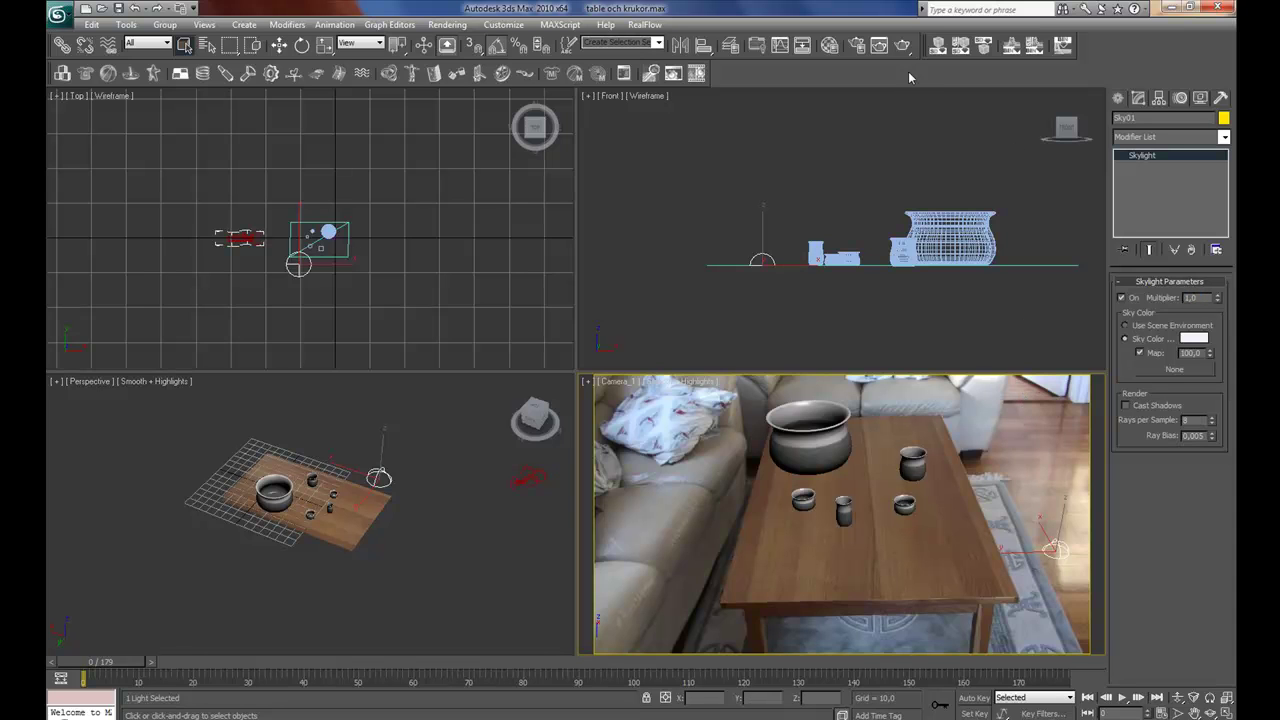
Test-render the camera view with the skylight, overwriting the existing output, then cancel the render and close the rendered frame
{"action": "left_click", "coordinate": [904, 46]}
{"action": "left_click", "coordinate": [612, 381]}
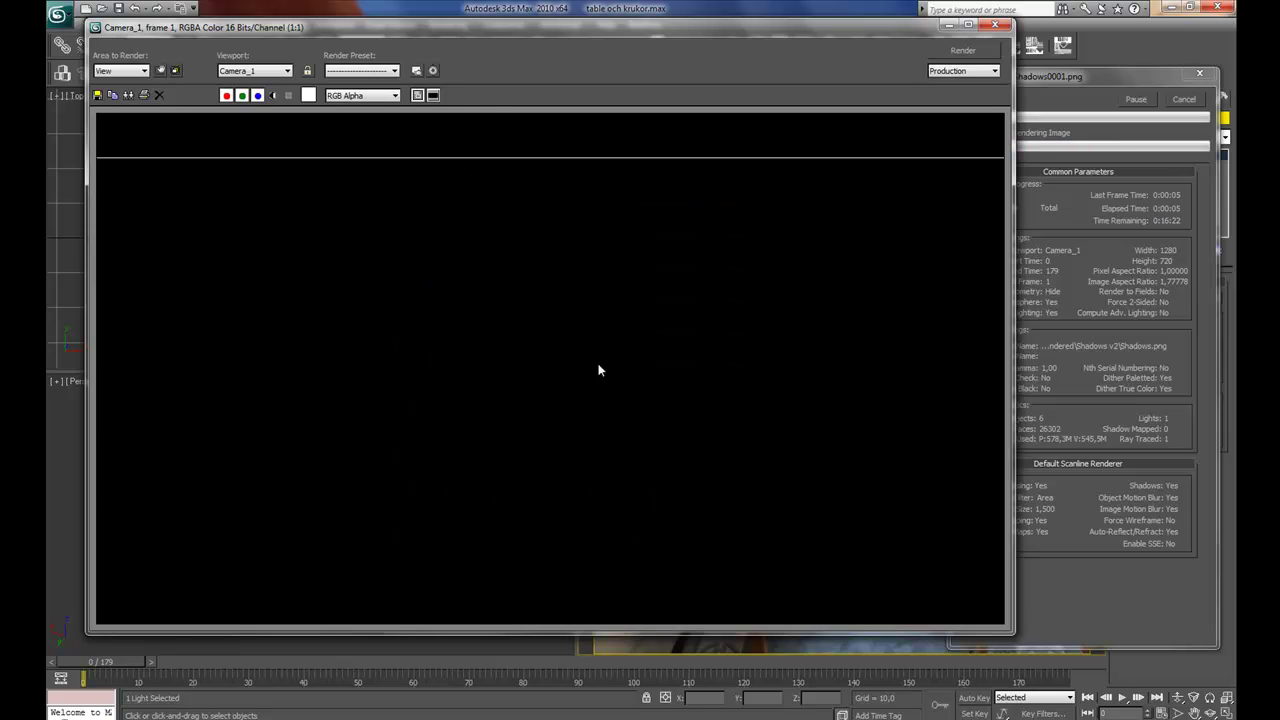
{"action": "left_click", "coordinate": [1180, 100]}
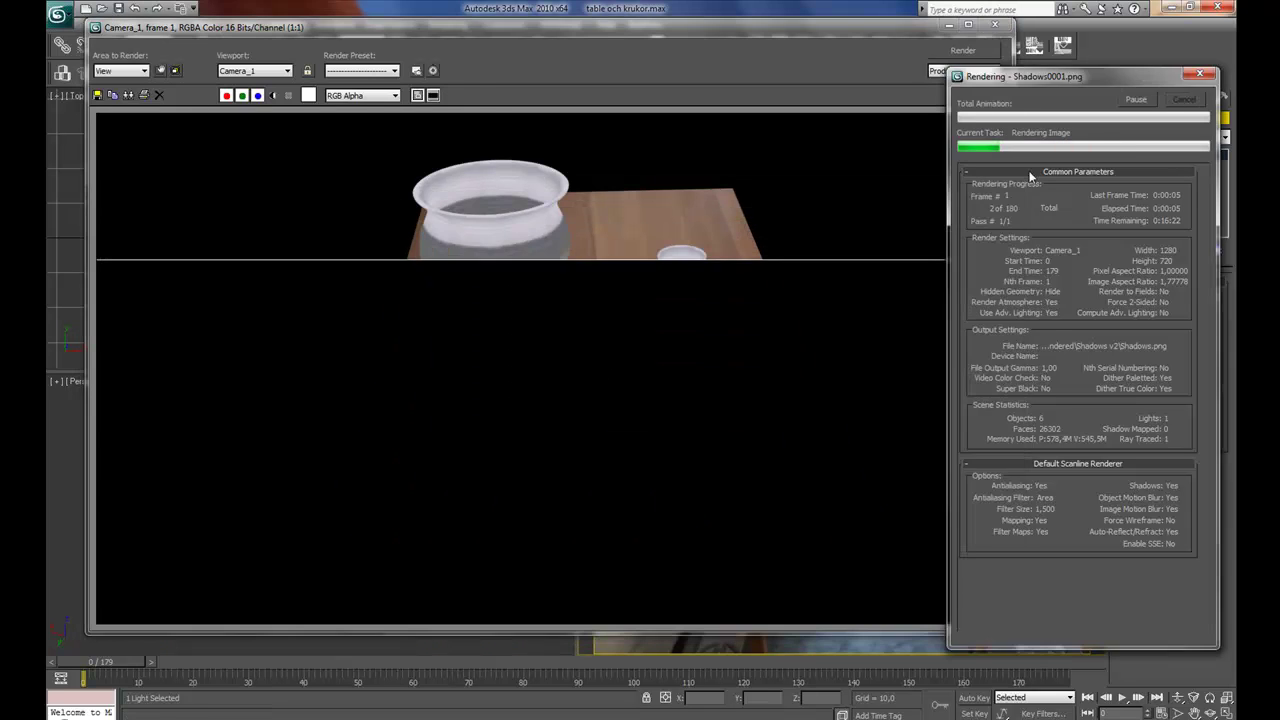
{"action": "left_click", "coordinate": [994, 23]}
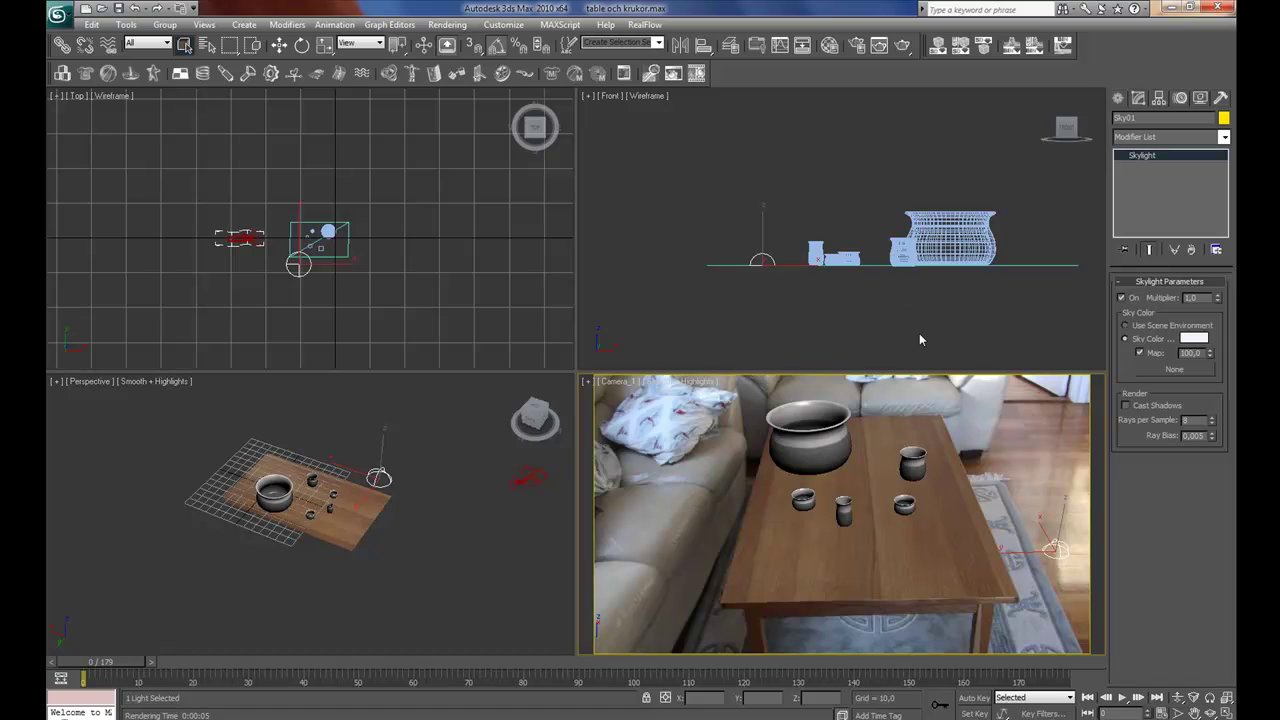
Turn off Visible to Camera in the tabletop mesh's object properties
{"action": "left_click", "coordinate": [940, 536]}
{"action": "right_click", "coordinate": [940, 536]}
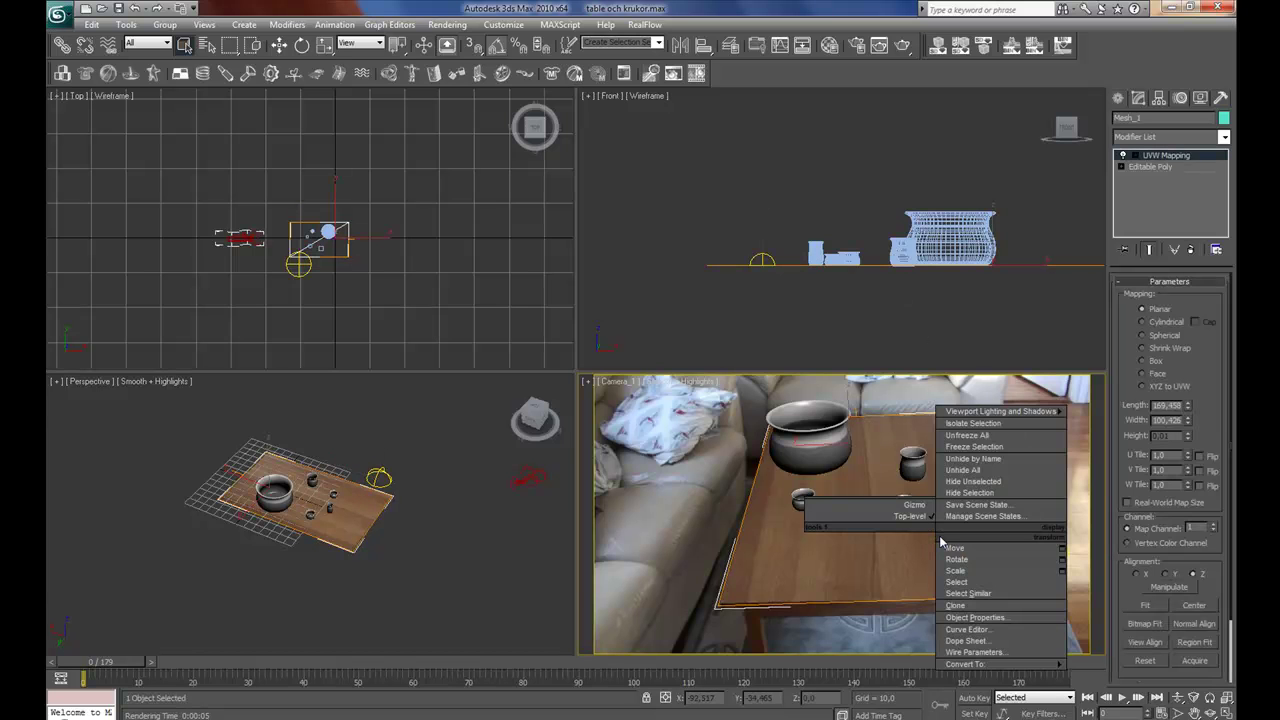
{"action": "left_click", "coordinate": [980, 620]}
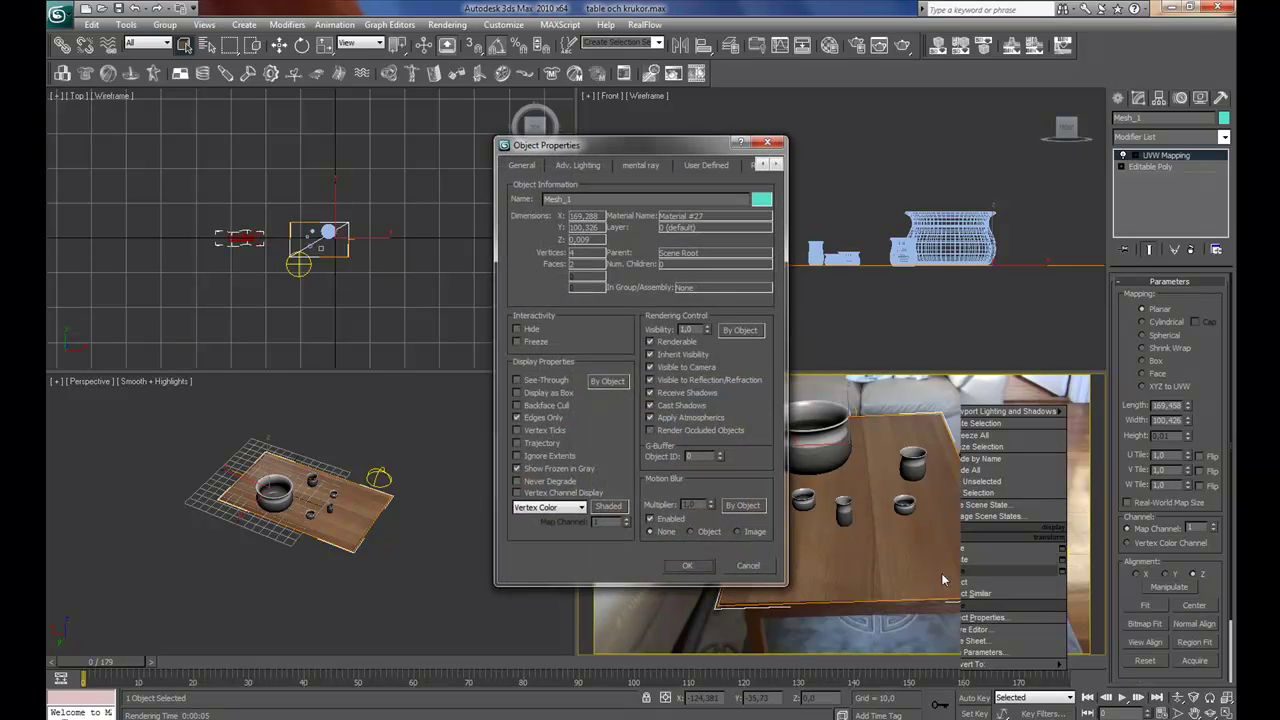
{"action": "left_click", "coordinate": [650, 368]}
{"action": "left_click", "coordinate": [687, 565]}
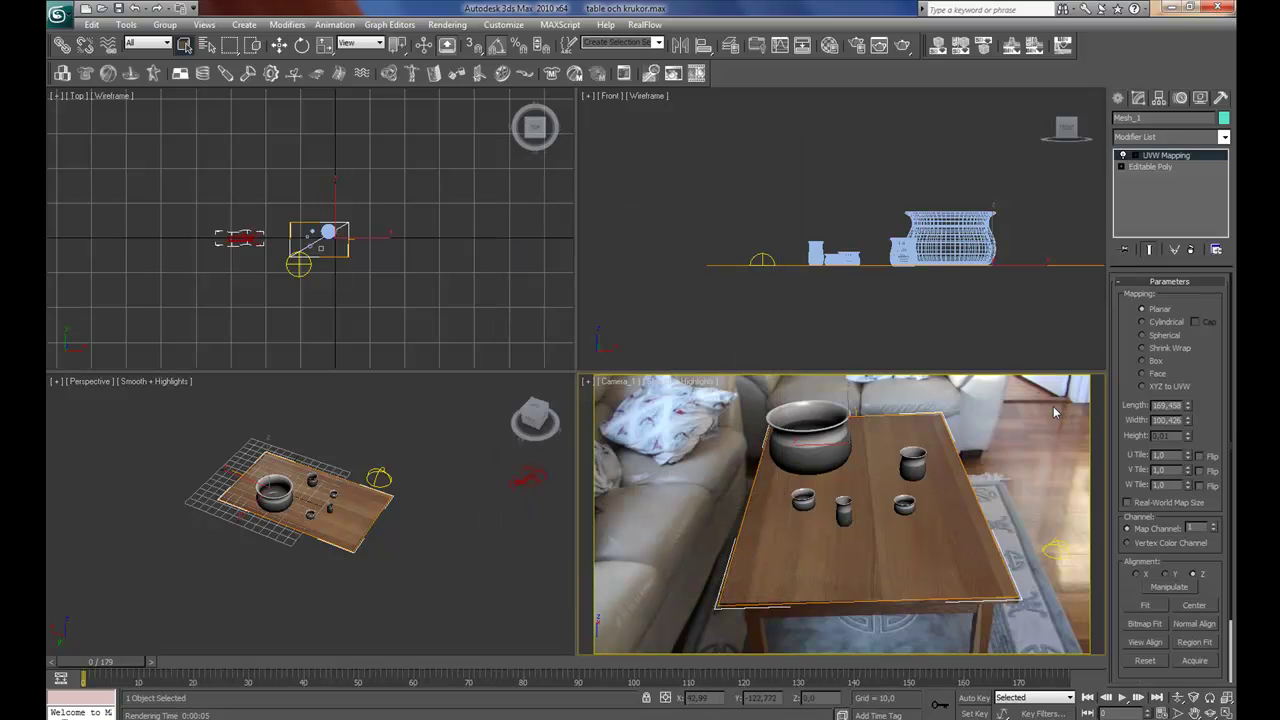
Test-render the camera view with the tabletop hidden from the camera, pausing on the pots and cancelling the rest
{"action": "left_click", "coordinate": [902, 48]}
{"action": "left_click", "coordinate": [606, 376]}
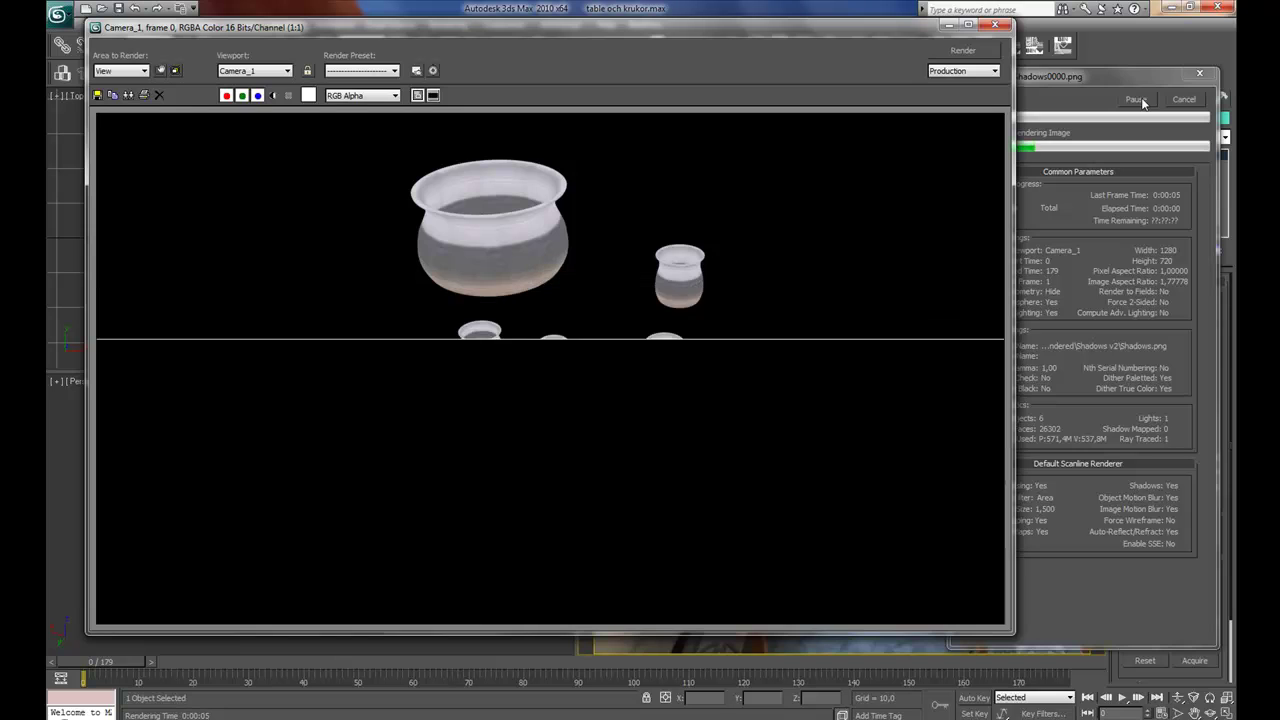
{"action": "left_click", "coordinate": [1143, 101]}
{"action": "left_click", "coordinate": [1143, 106]}
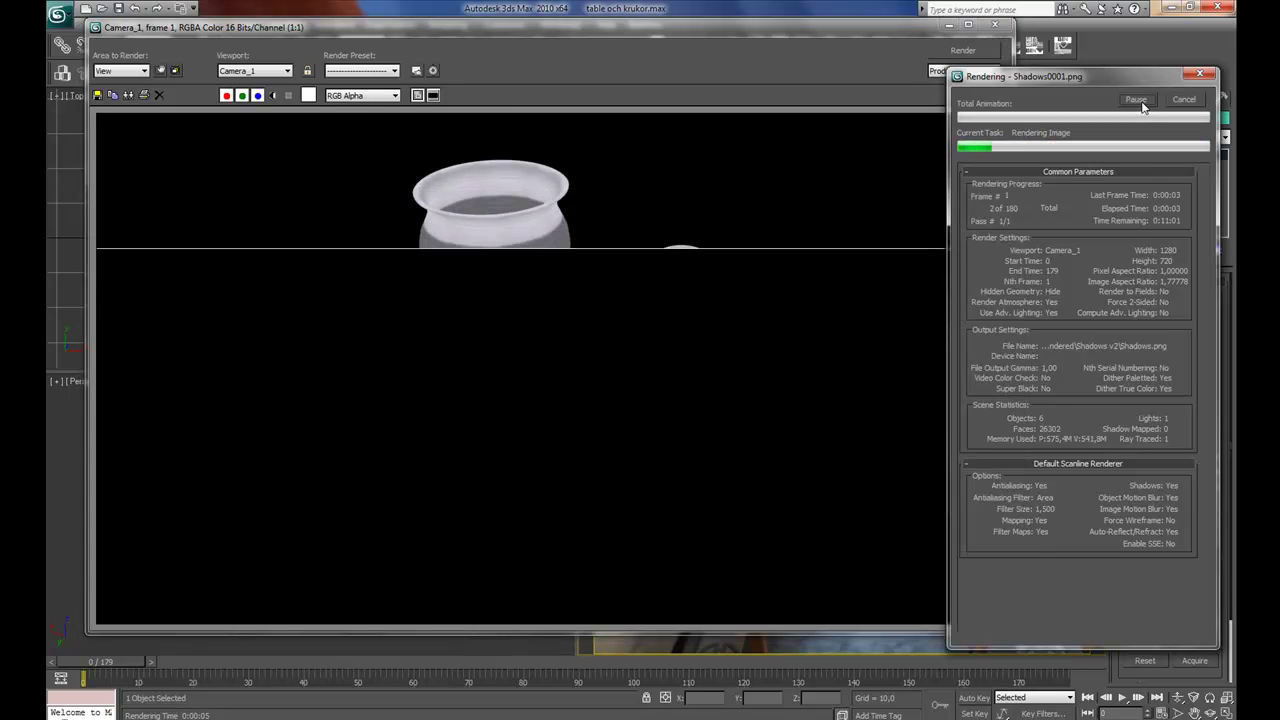
{"action": "left_click", "coordinate": [1143, 101]}
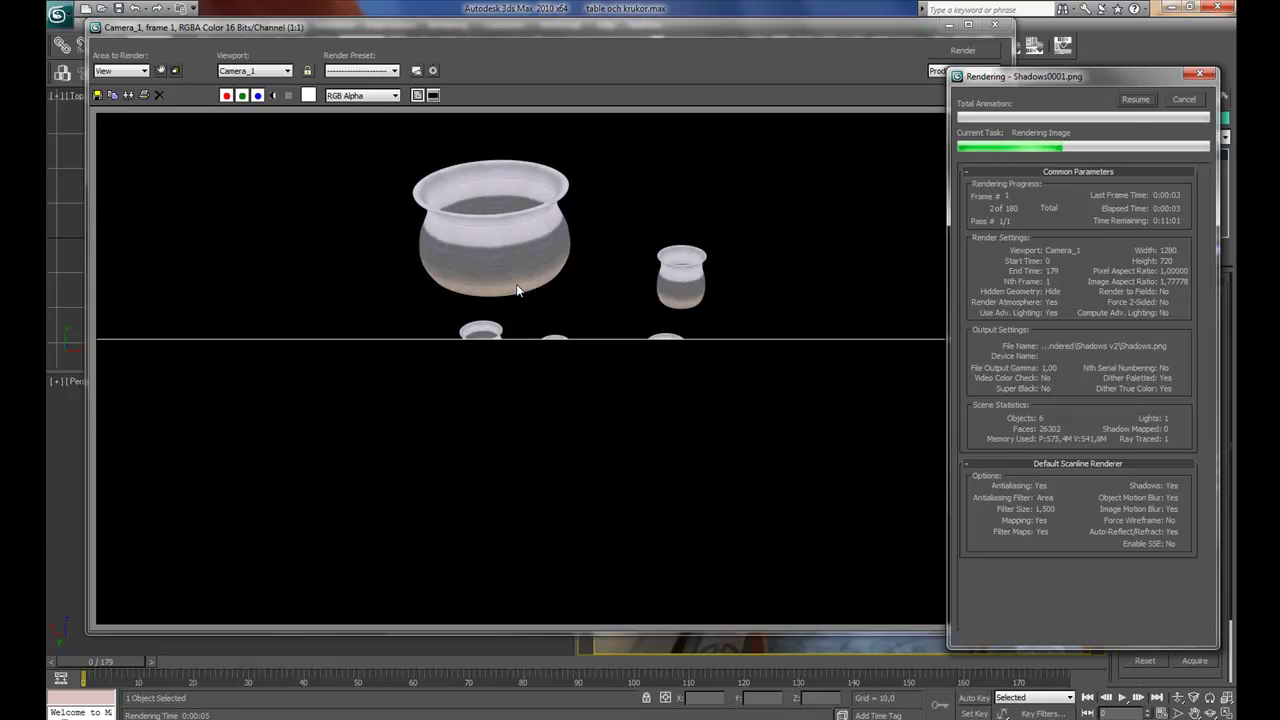
{"action": "left_click", "coordinate": [1183, 100]}
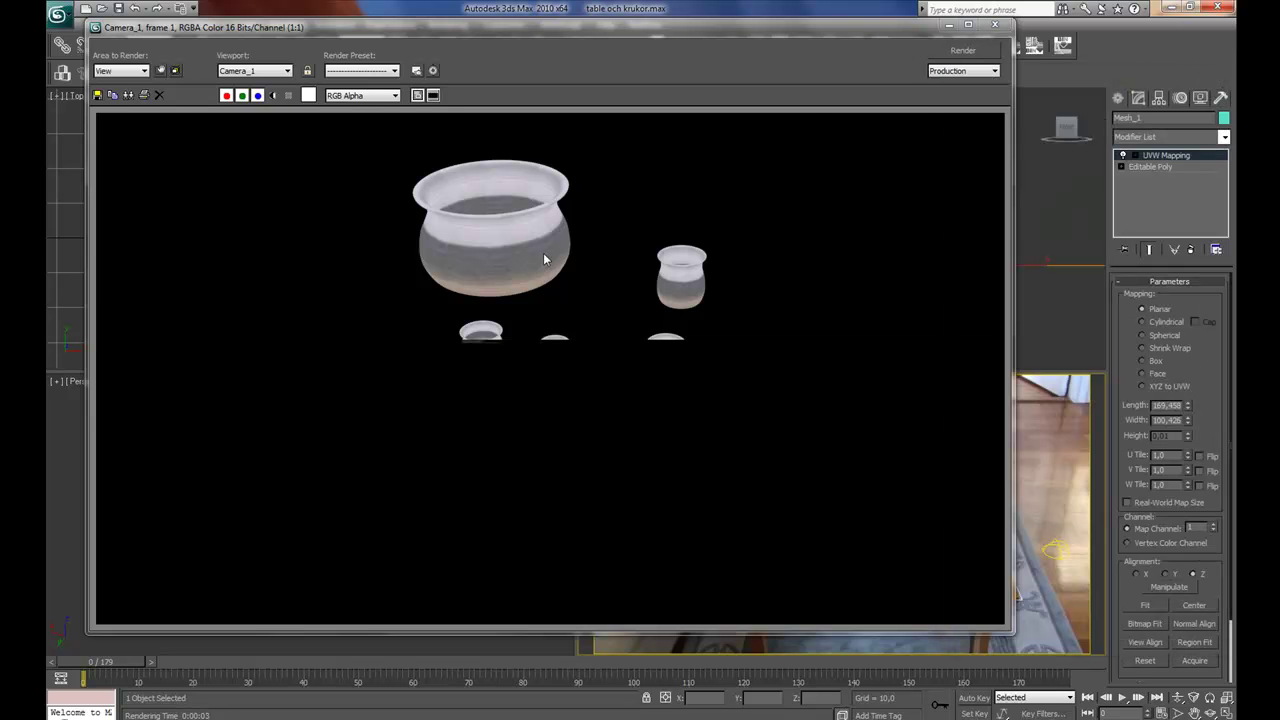
Check the alpha channel of the rendered pots, return to the colour display and close the rendered frame
{"action": "left_click", "coordinate": [273, 95]}
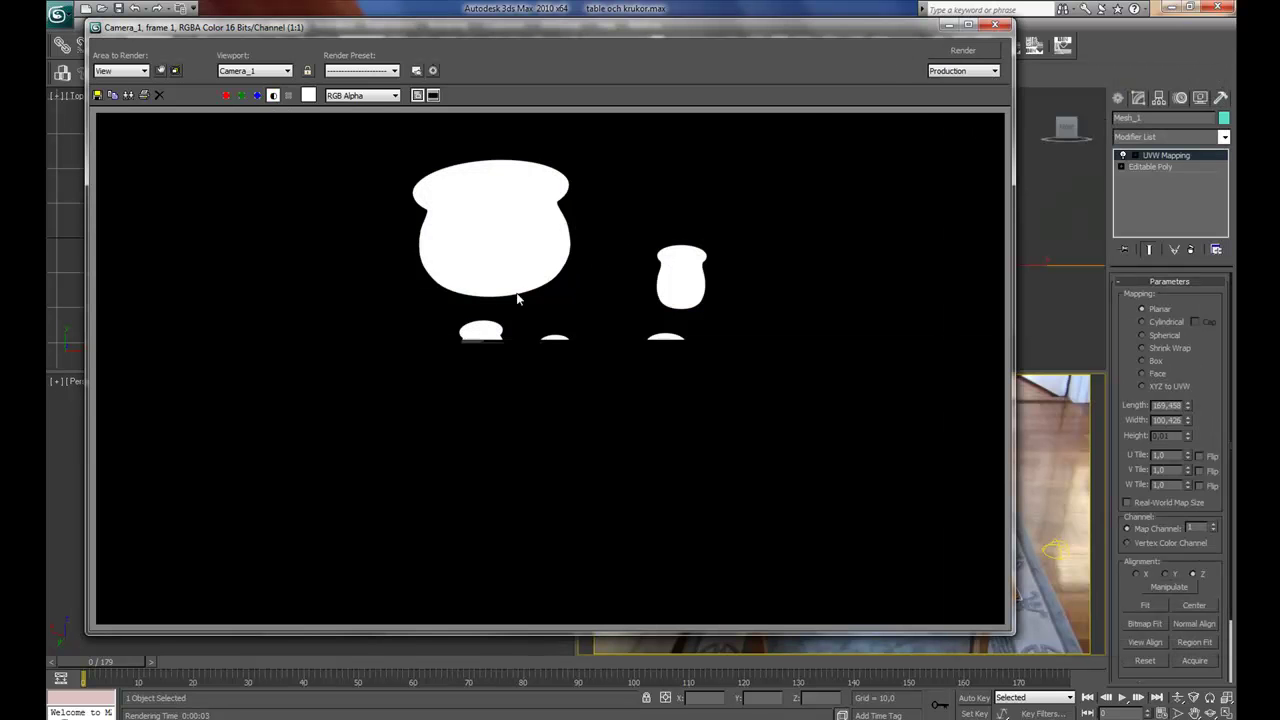
{"action": "left_click", "coordinate": [277, 95]}
{"action": "left_click", "coordinate": [994, 24]}
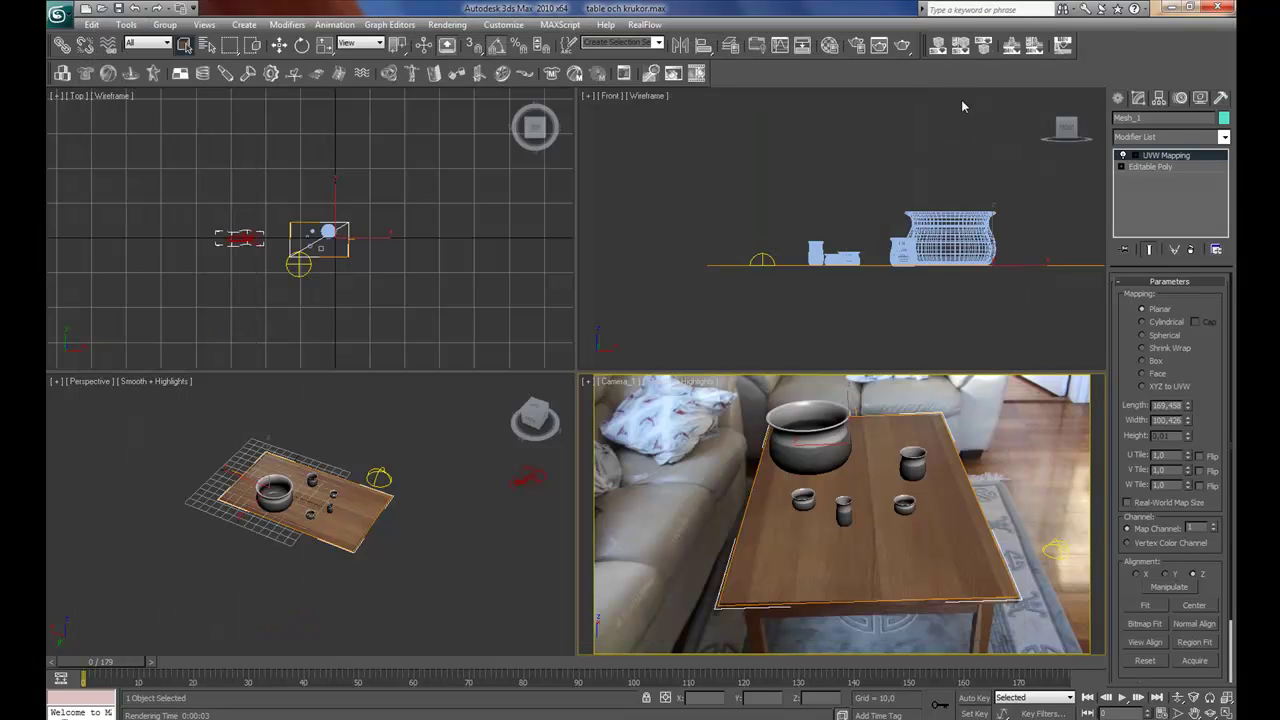
Deselect the tabletop and browse the render setup's output file location to the desktop's Tutorial\Rendered\diffuse folder
{"action": "left_click", "coordinate": [960, 362]}
{"action": "left_click", "coordinate": [995, 400]}
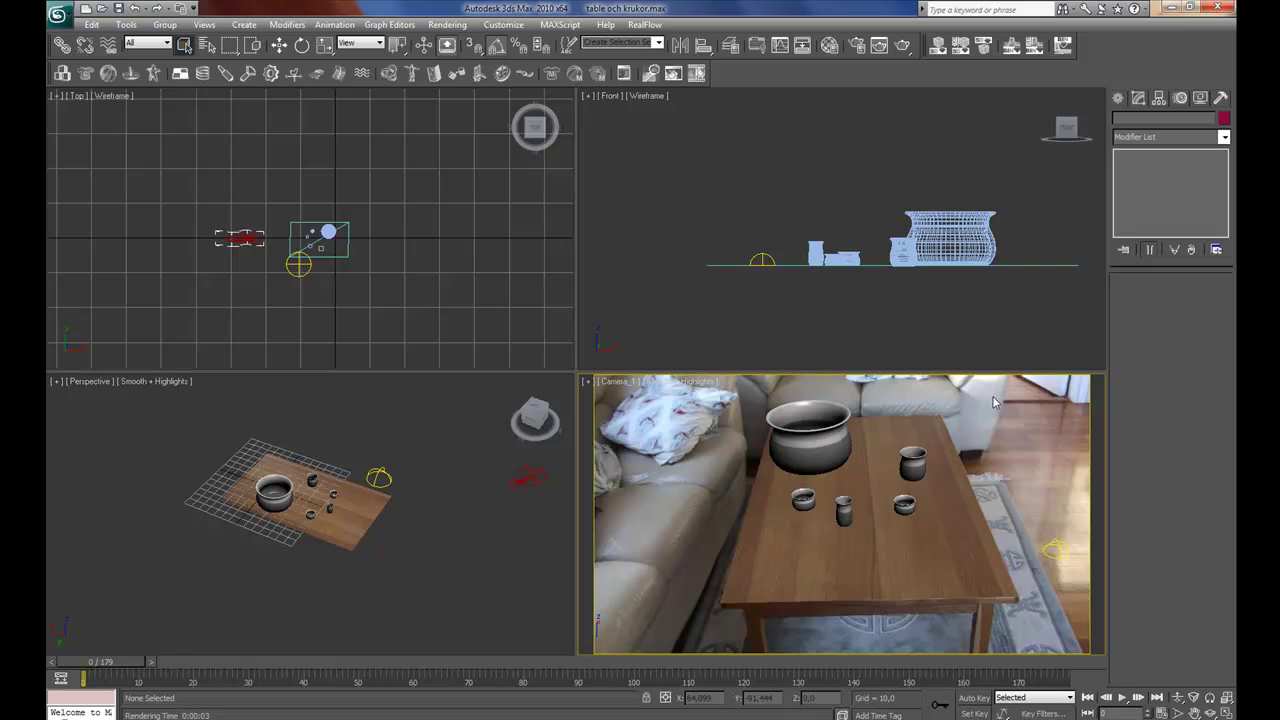
{"action": "left_click", "coordinate": [856, 46]}
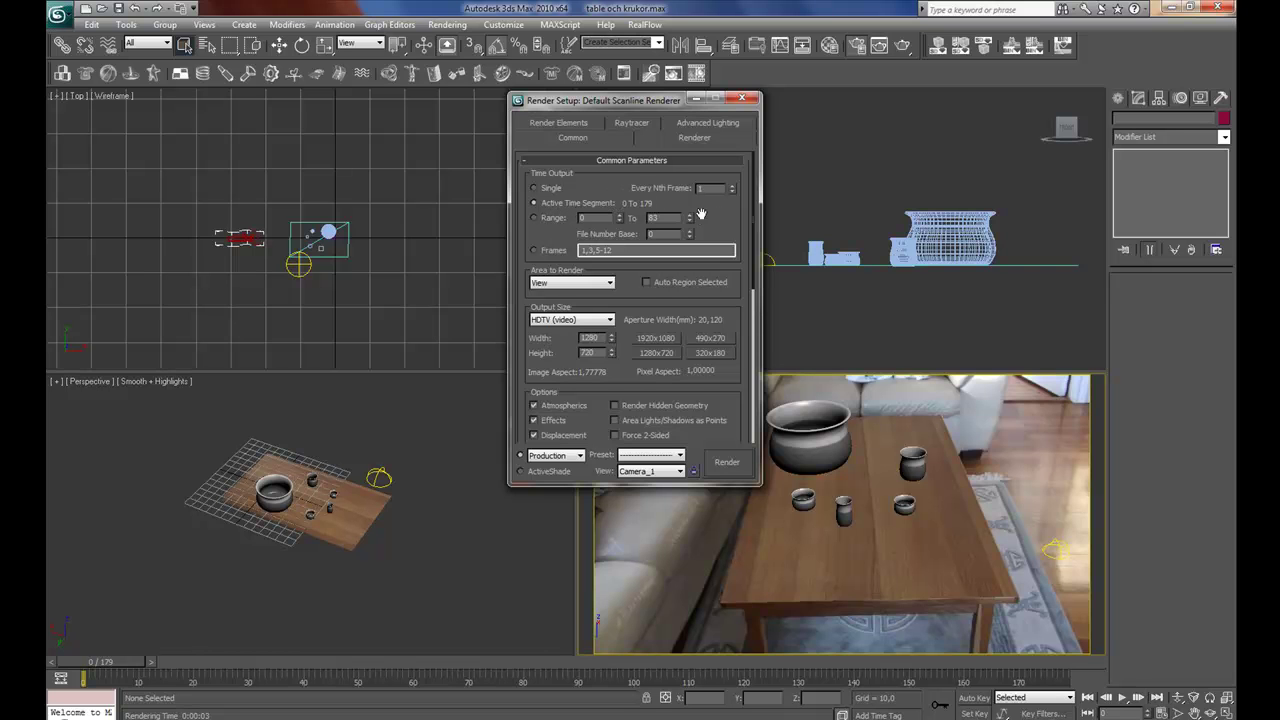
{"action": "scroll", "coordinate": [703, 218], "scroll_direction": "down", "scroll_amount": 5}
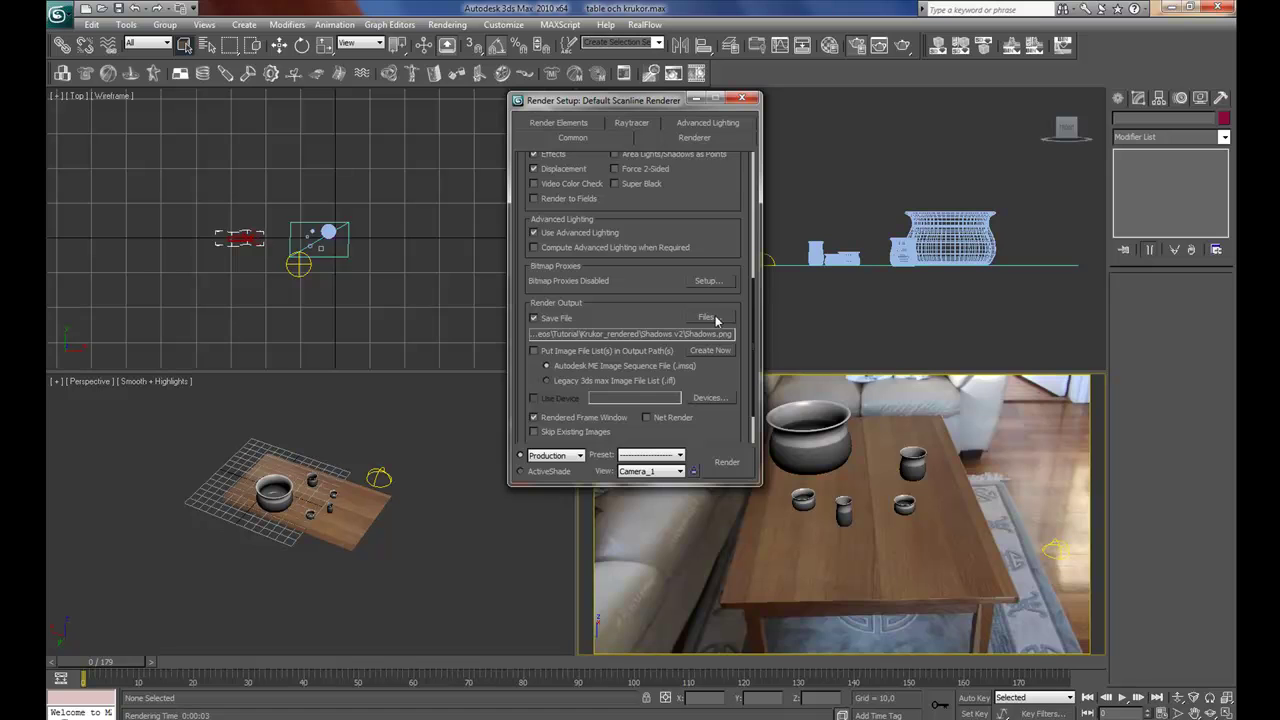
{"action": "left_click", "coordinate": [710, 318]}
{"action": "left_click", "coordinate": [746, 168]}
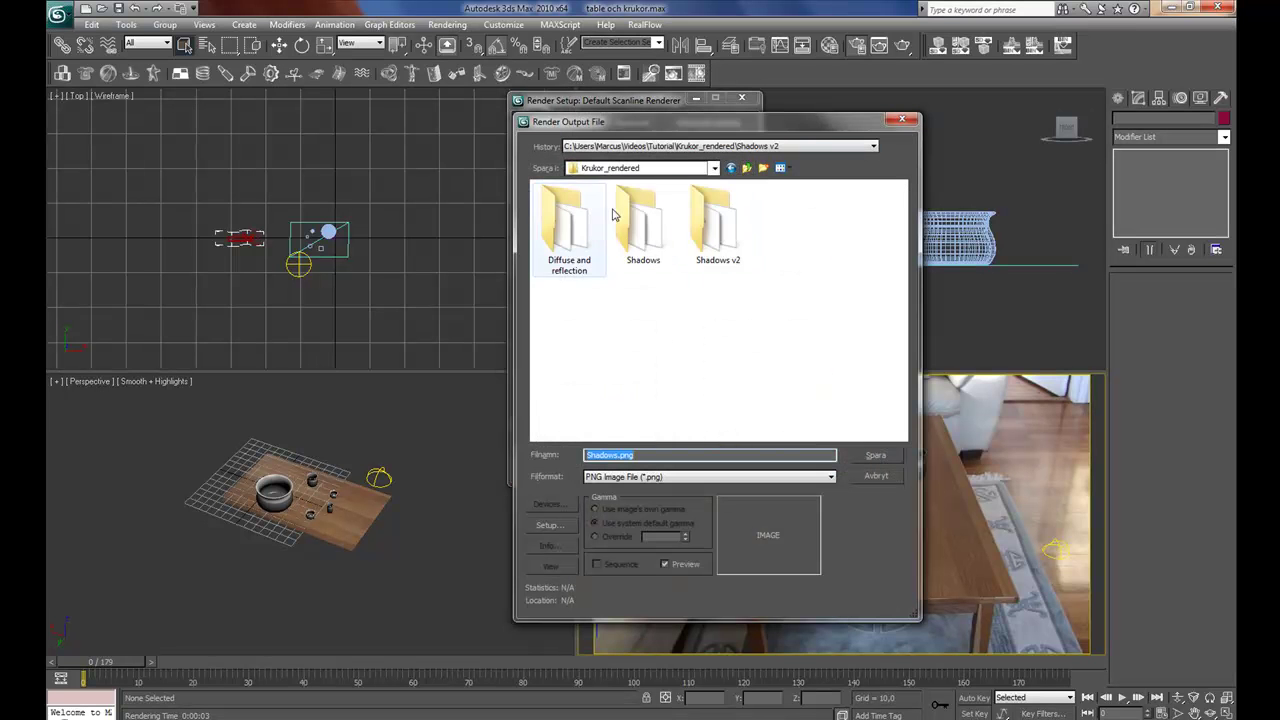
{"action": "left_click", "coordinate": [750, 169]}
{"action": "left_click", "coordinate": [752, 169]}
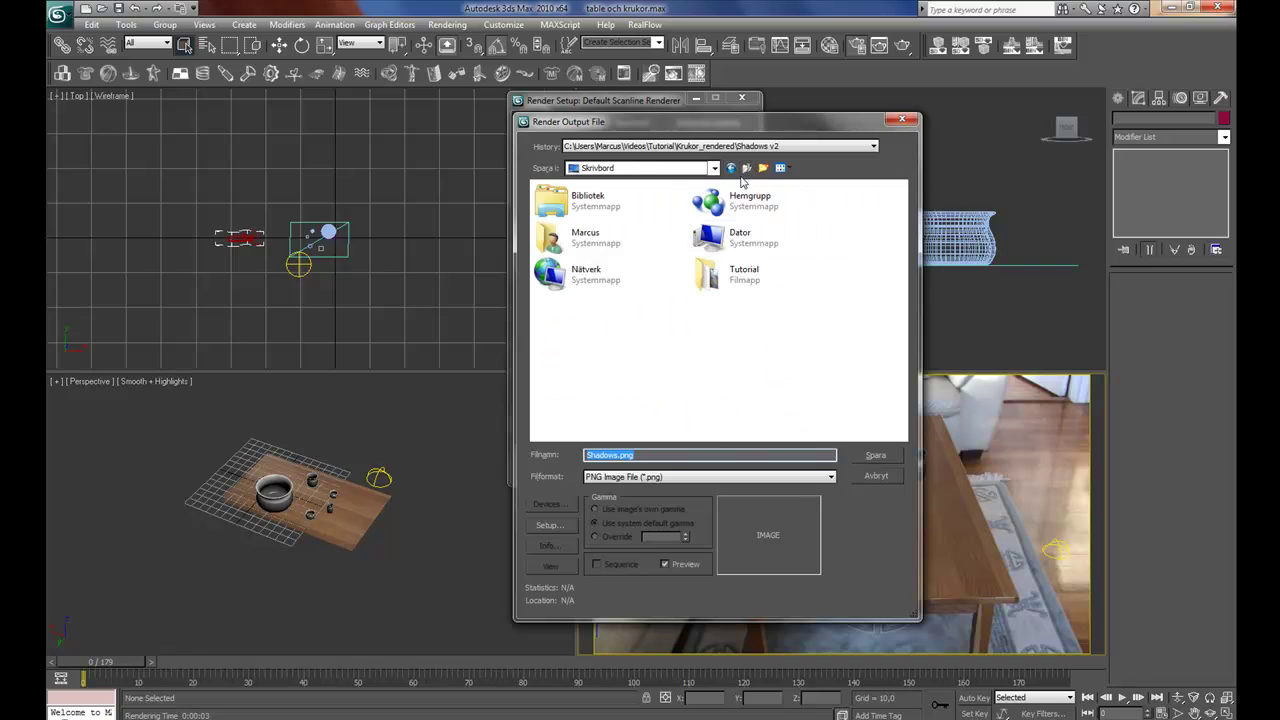
{"action": "double_click", "coordinate": [748, 270]}
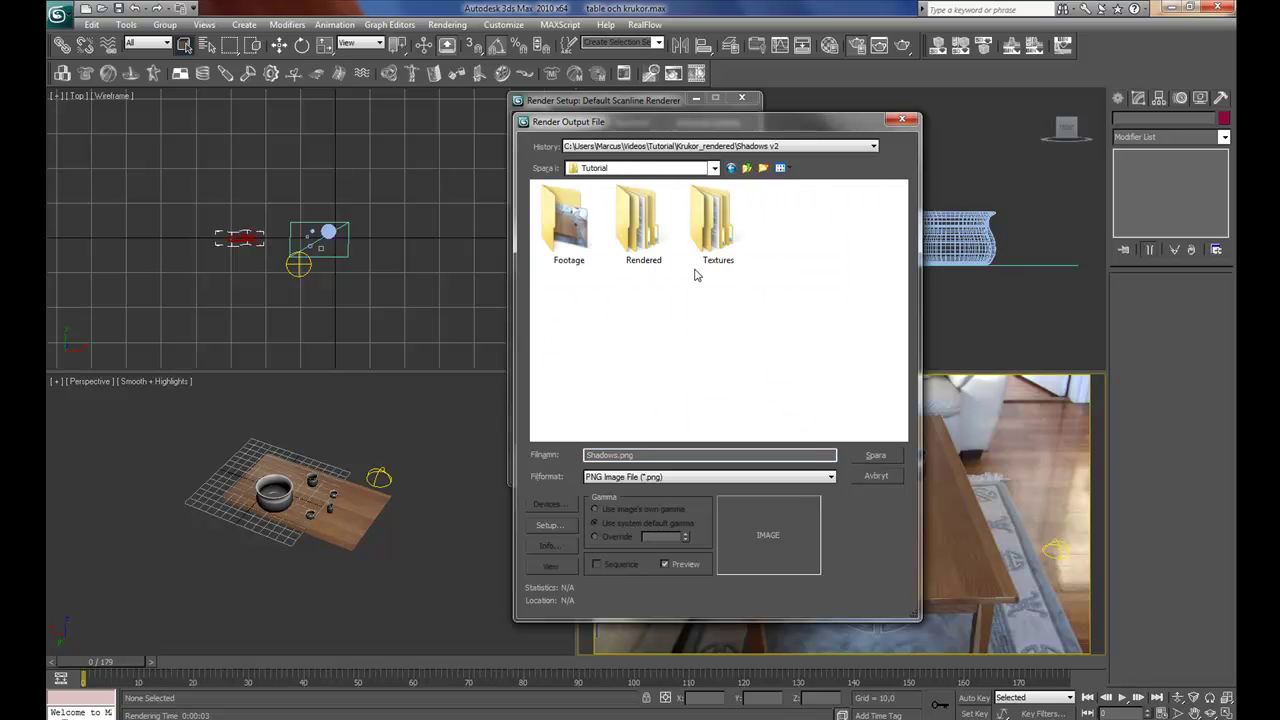
{"action": "double_click", "coordinate": [636, 233]}
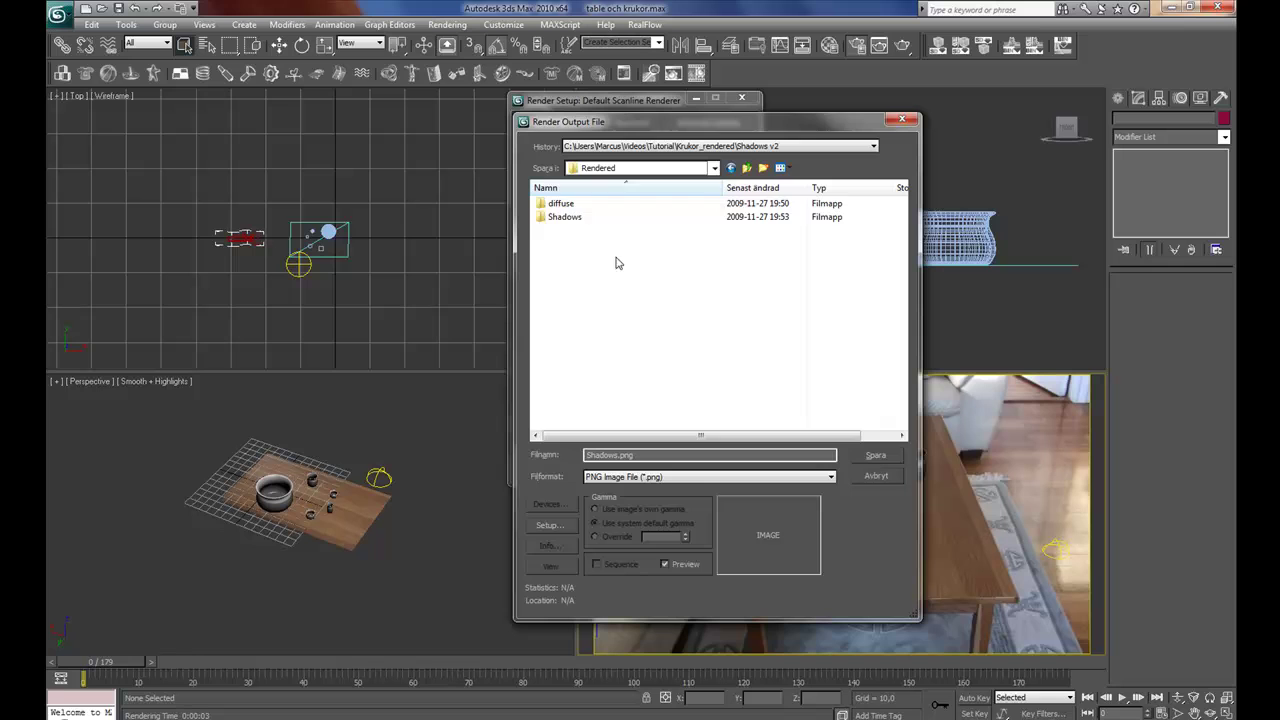
{"action": "double_click", "coordinate": [562, 204]}
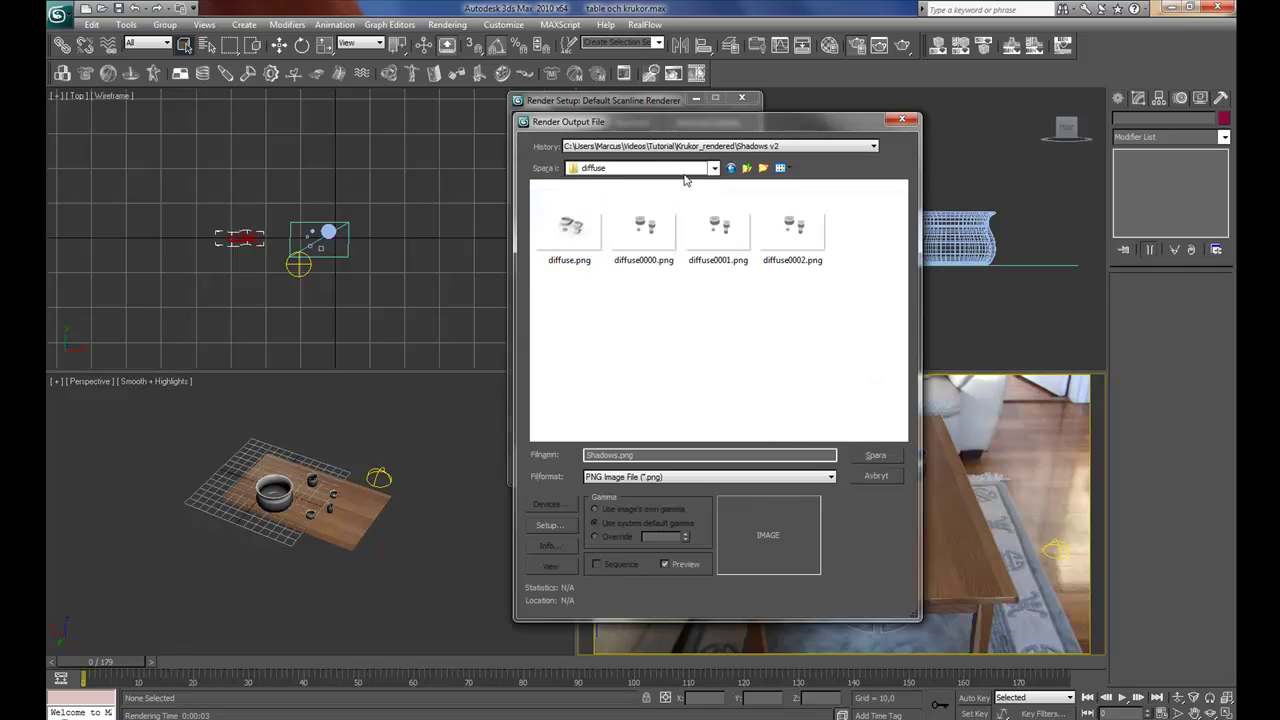
Set the render output to diffuse.png in PNG format, overwriting the existing file
{"action": "left_click", "coordinate": [574, 237]}
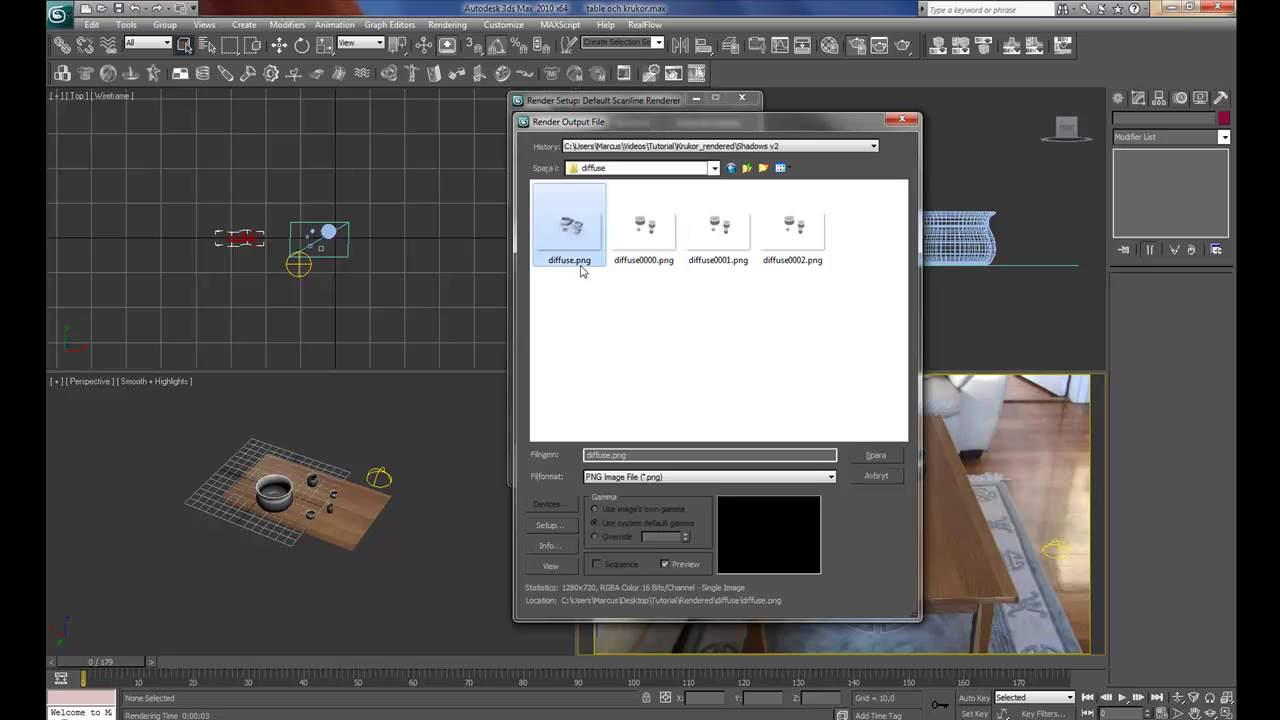
{"action": "left_click", "coordinate": [842, 350]}
{"action": "left_click", "coordinate": [600, 245]}
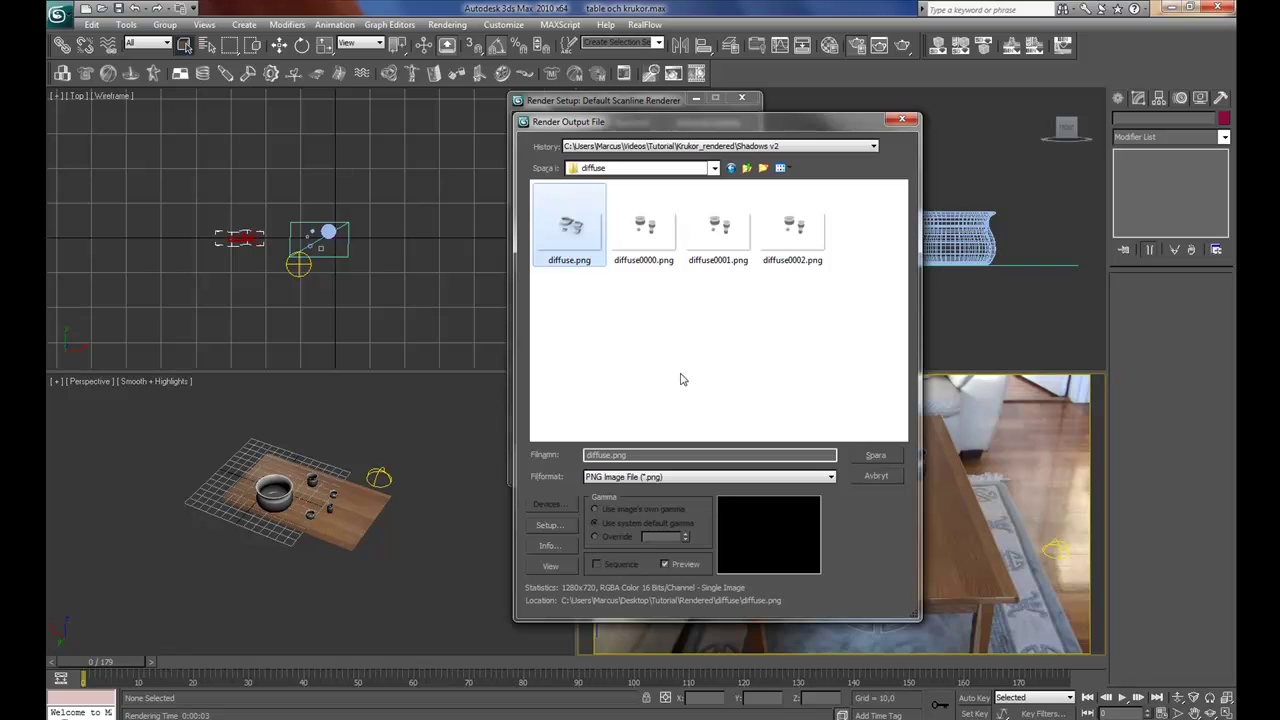
{"action": "double_click", "coordinate": [645, 455]}
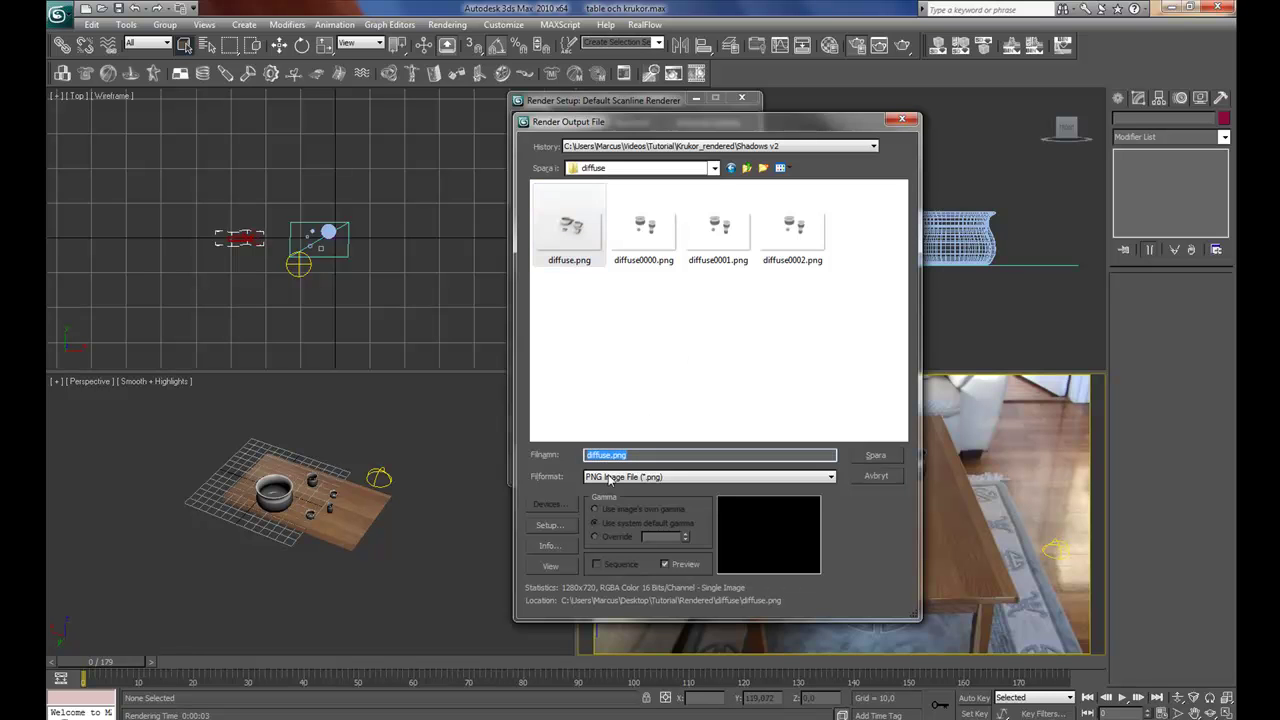
{"action": "left_click", "coordinate": [666, 478]}
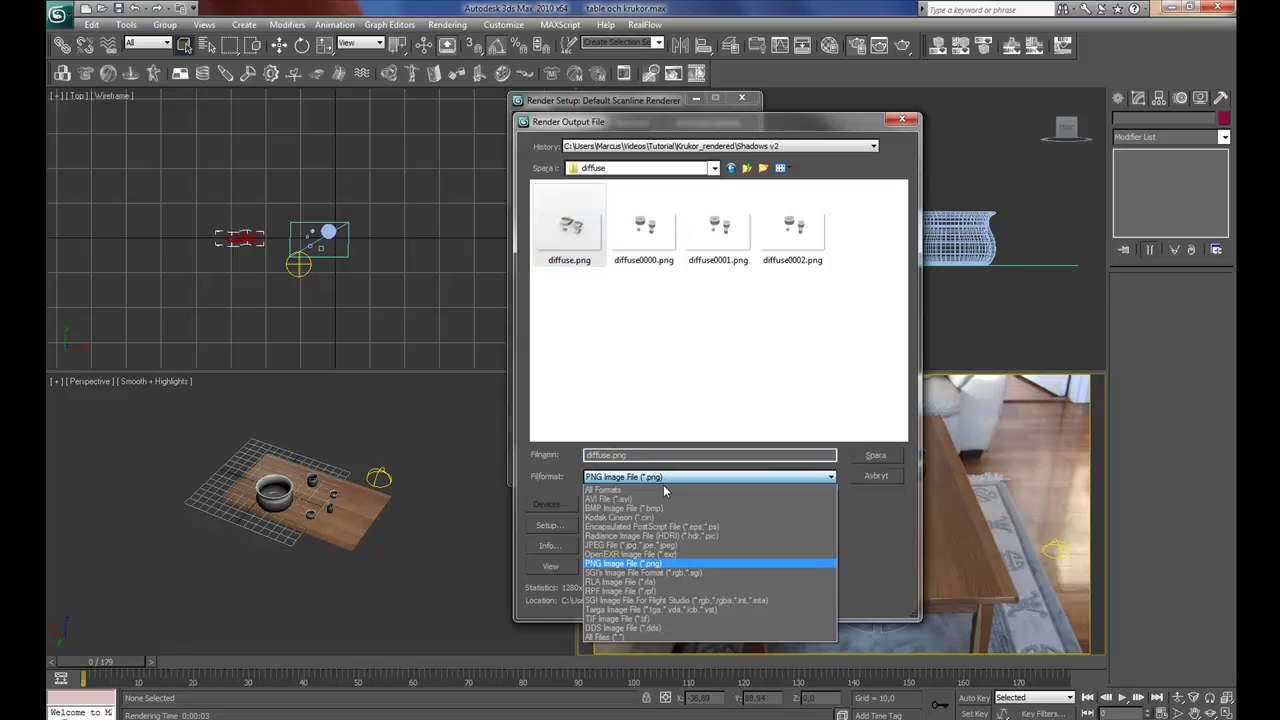
{"action": "left_click", "coordinate": [625, 563]}
{"action": "left_click", "coordinate": [878, 457]}
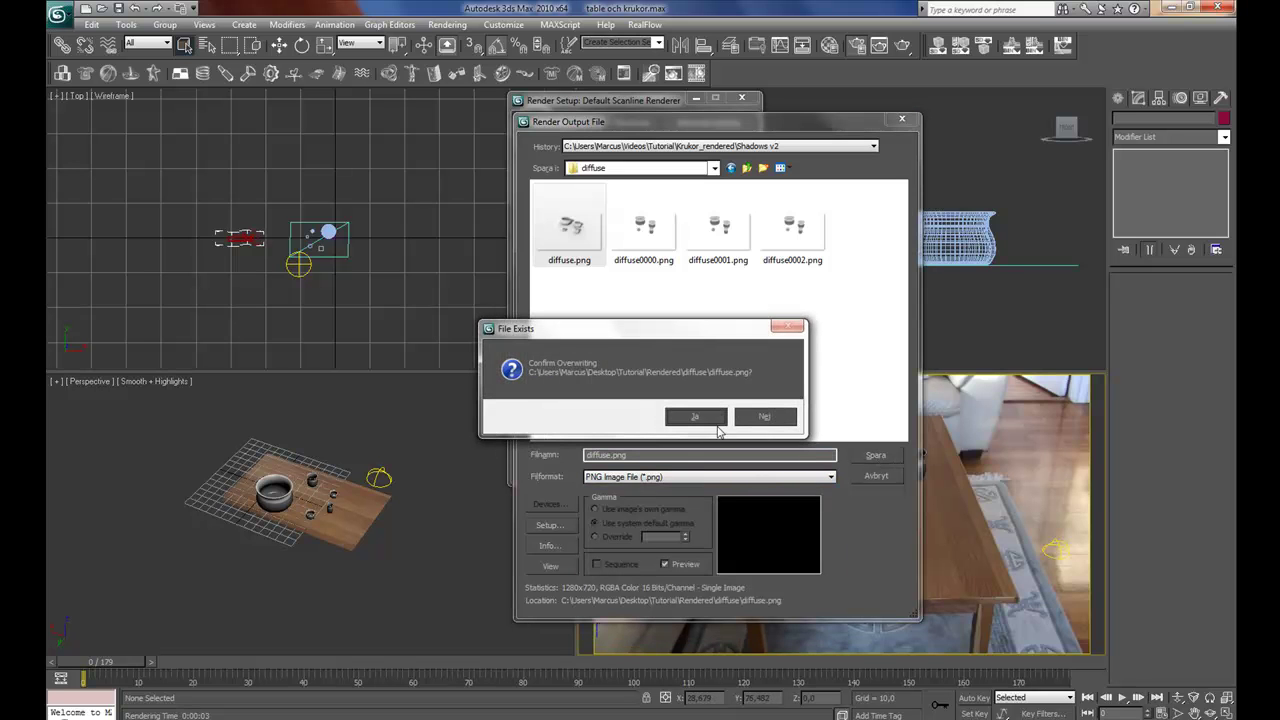
{"action": "left_click", "coordinate": [712, 420]}
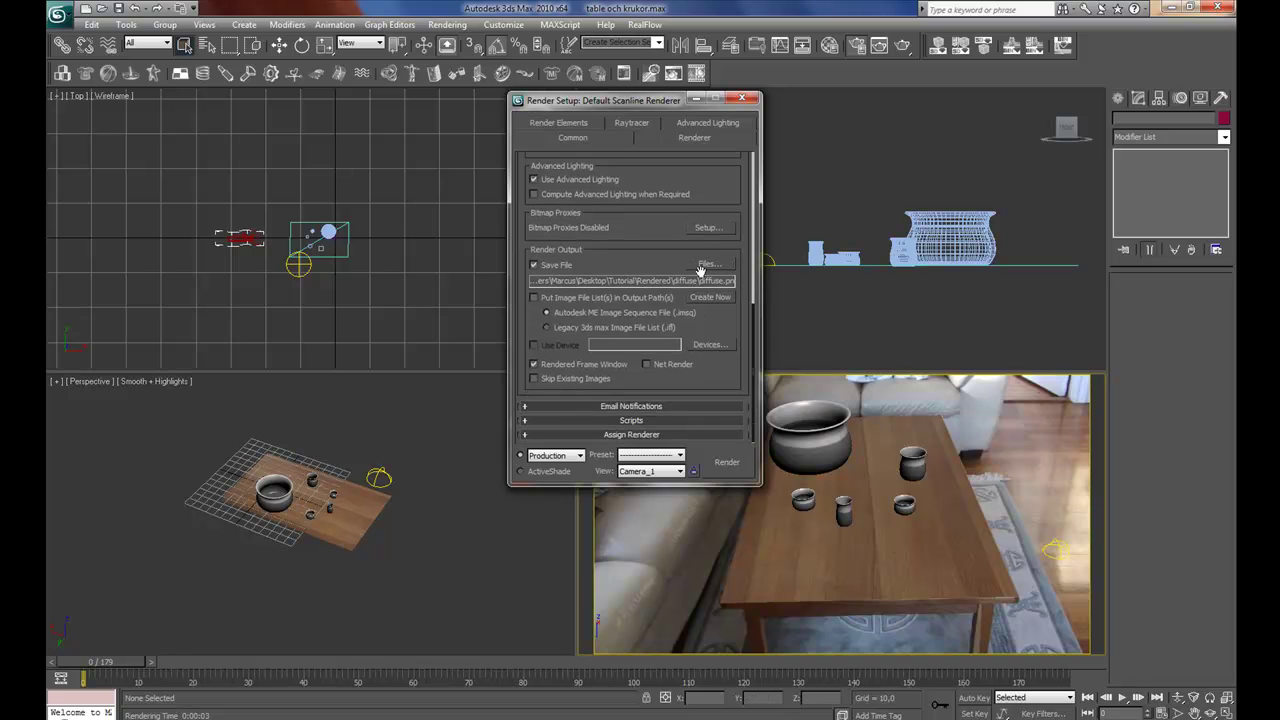
Render the Camera_1 view to the diffuse PNG sequence, overwriting existing frames, and cancel it after the first frames
{"action": "left_click", "coordinate": [655, 471]}
{"action": "left_click", "coordinate": [651, 512]}
{"action": "left_click", "coordinate": [726, 461]}
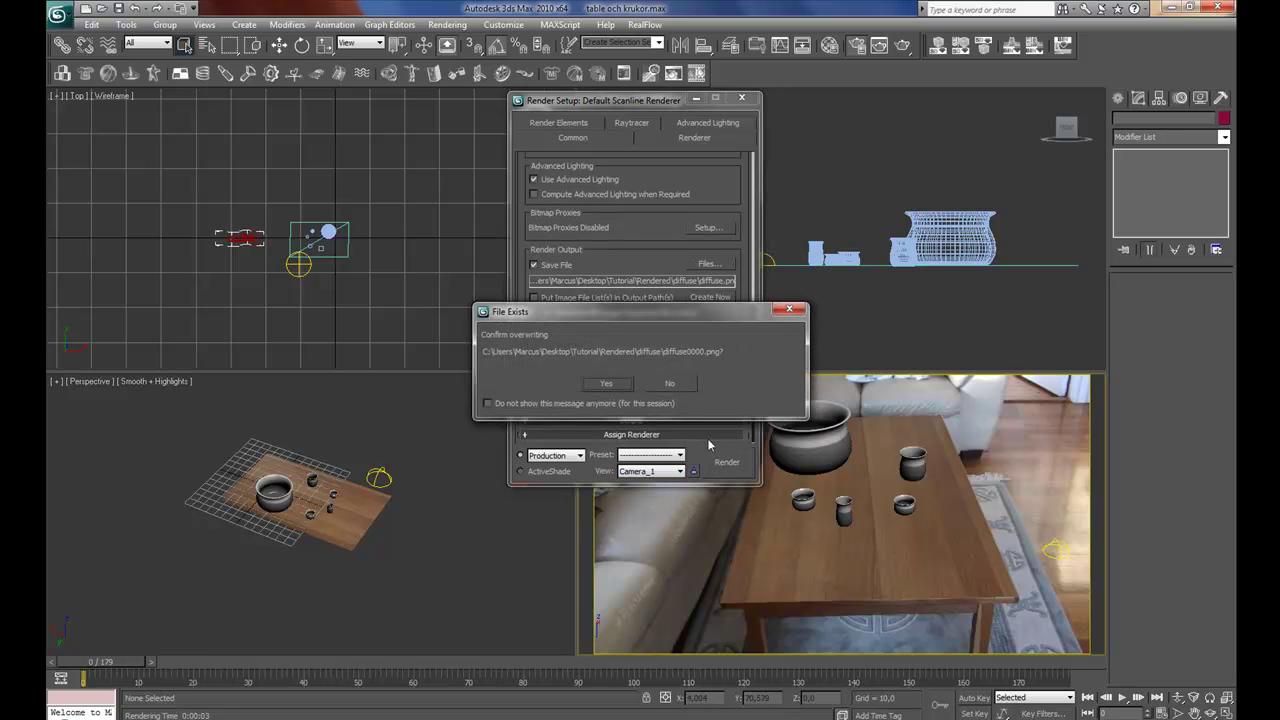
{"action": "left_click", "coordinate": [606, 384]}
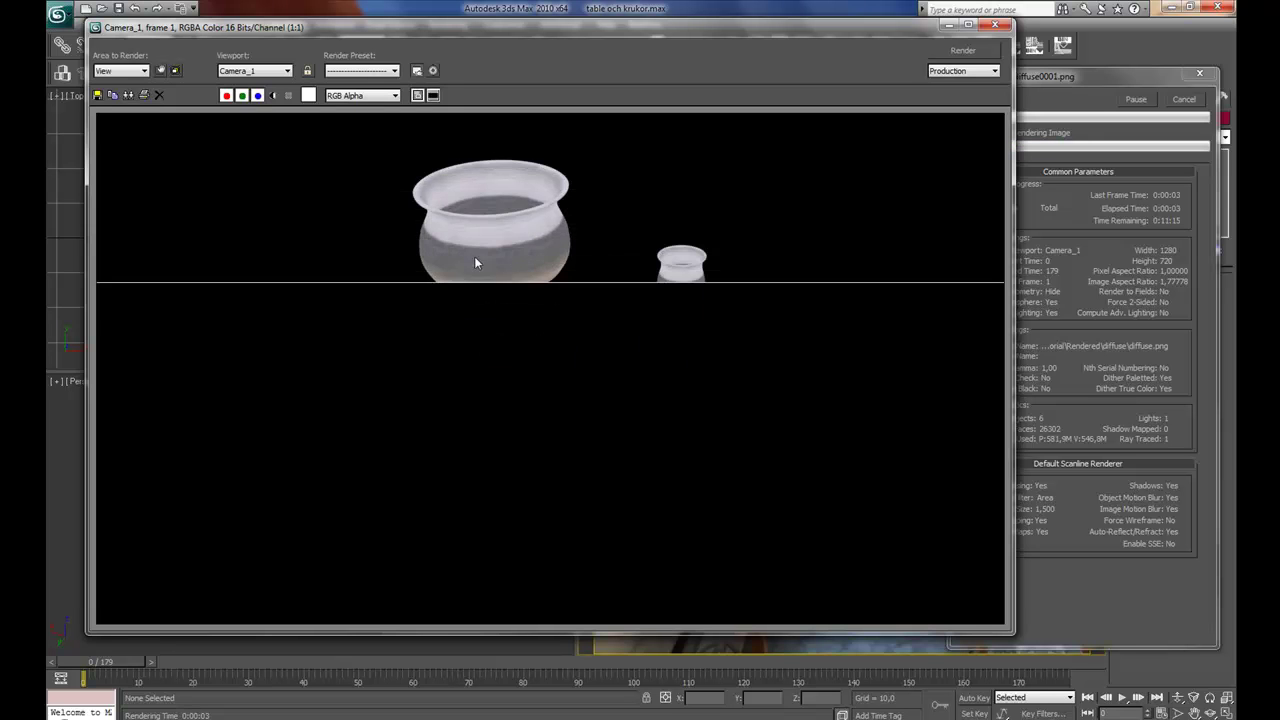
{"action": "left_click", "coordinate": [1190, 102]}
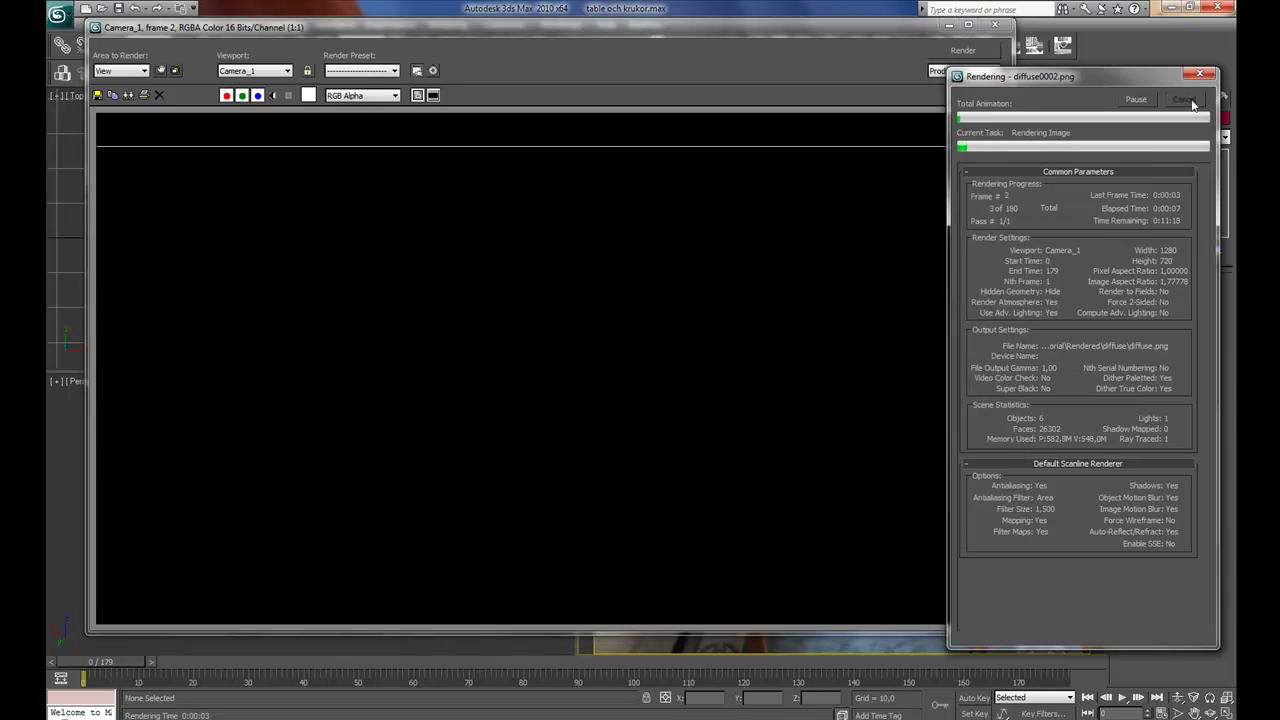